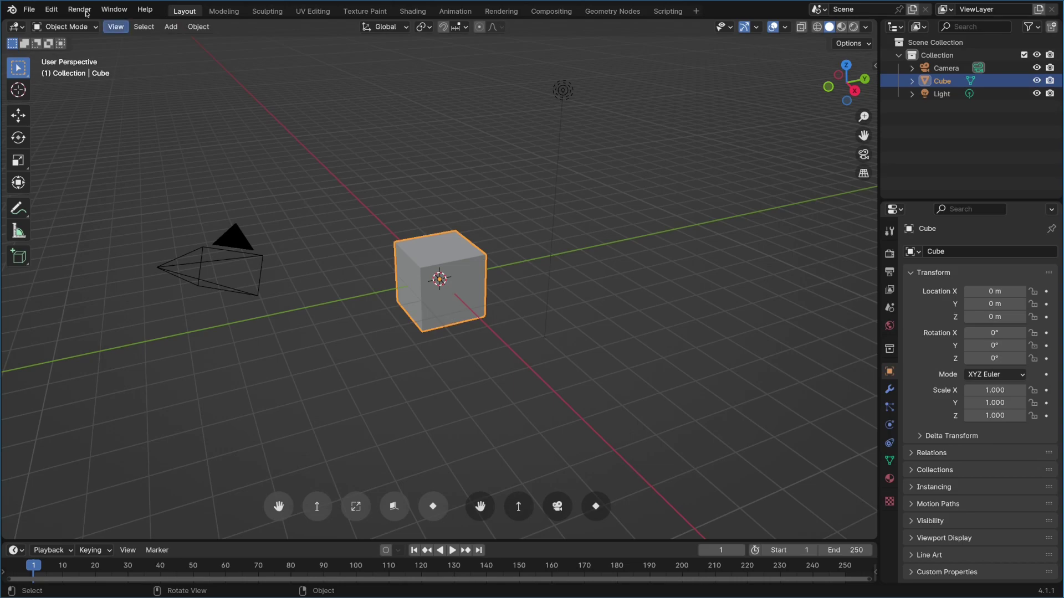
Set the Krita executable as the Image Editor under Preferences > File Paths, then close Preferences
left_click(51, 10)
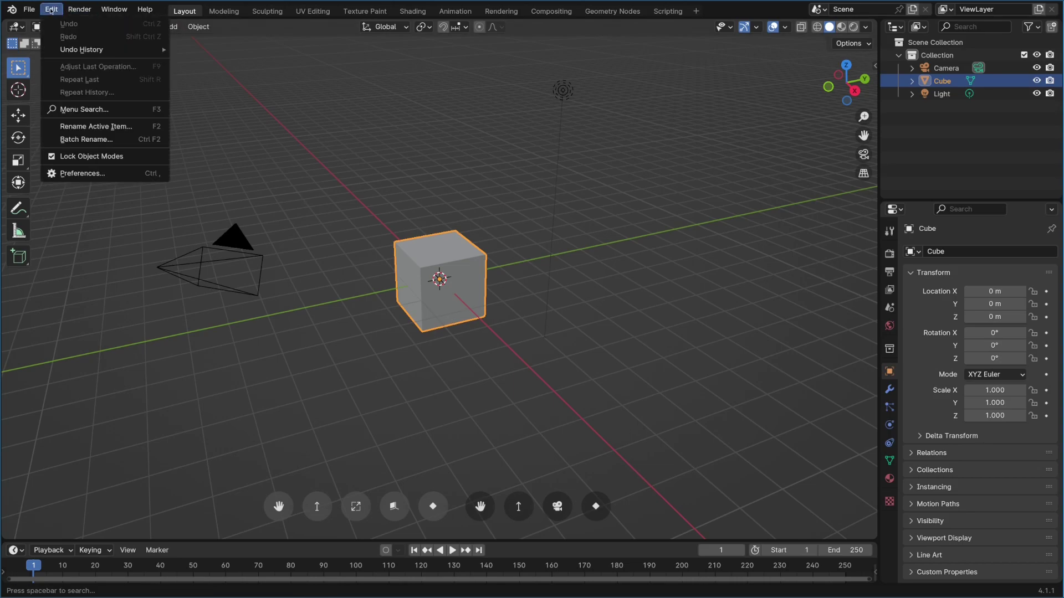
left_click(86, 174)
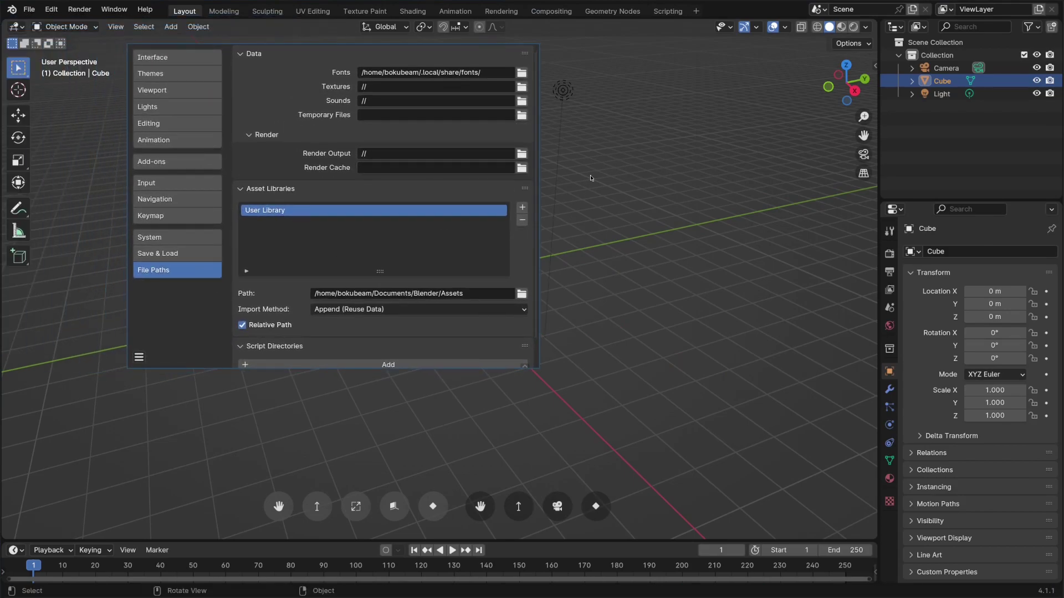
scroll(284, 354, "down", 1)
left_click(278, 361)
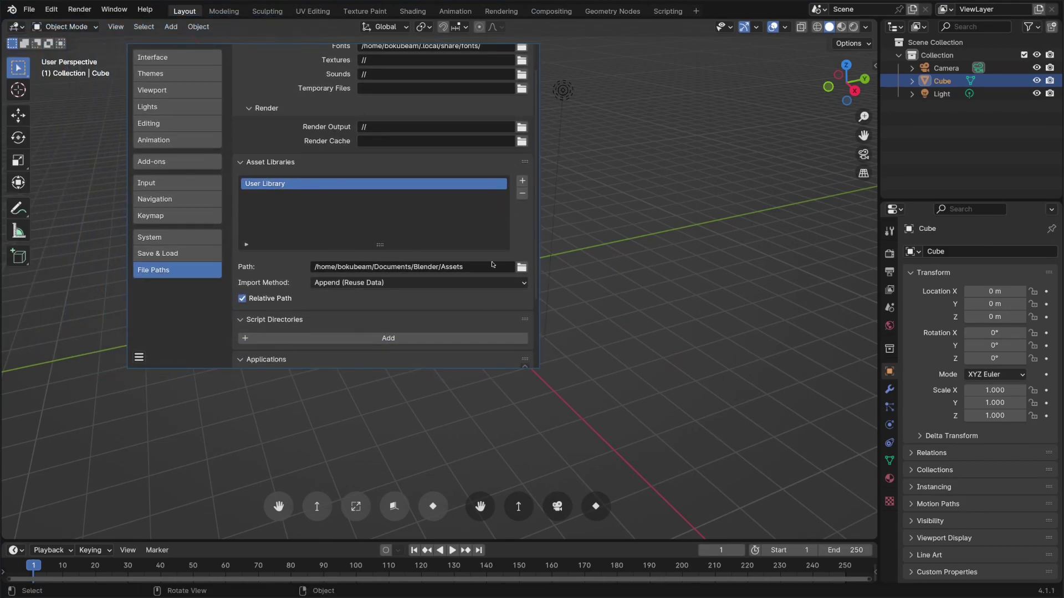
left_click_drag(536, 283, 529, 327)
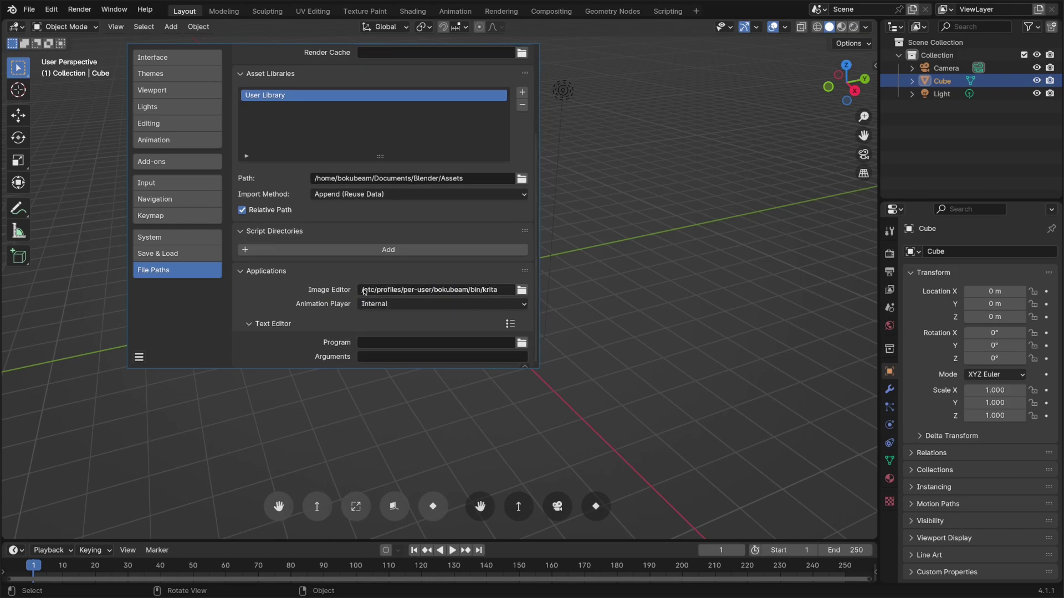
left_click(509, 292)
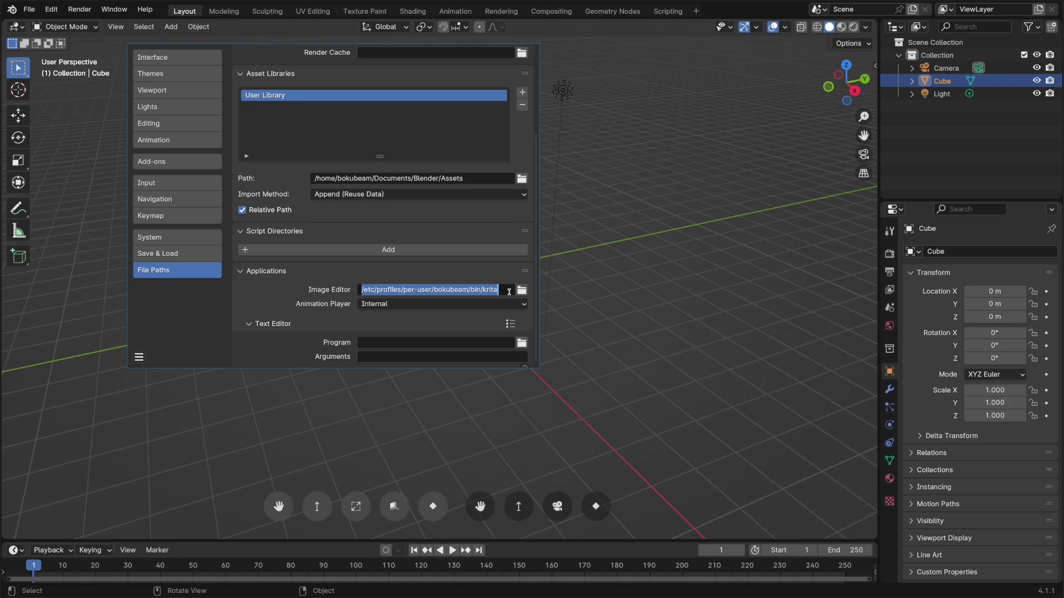
left_click(509, 292)
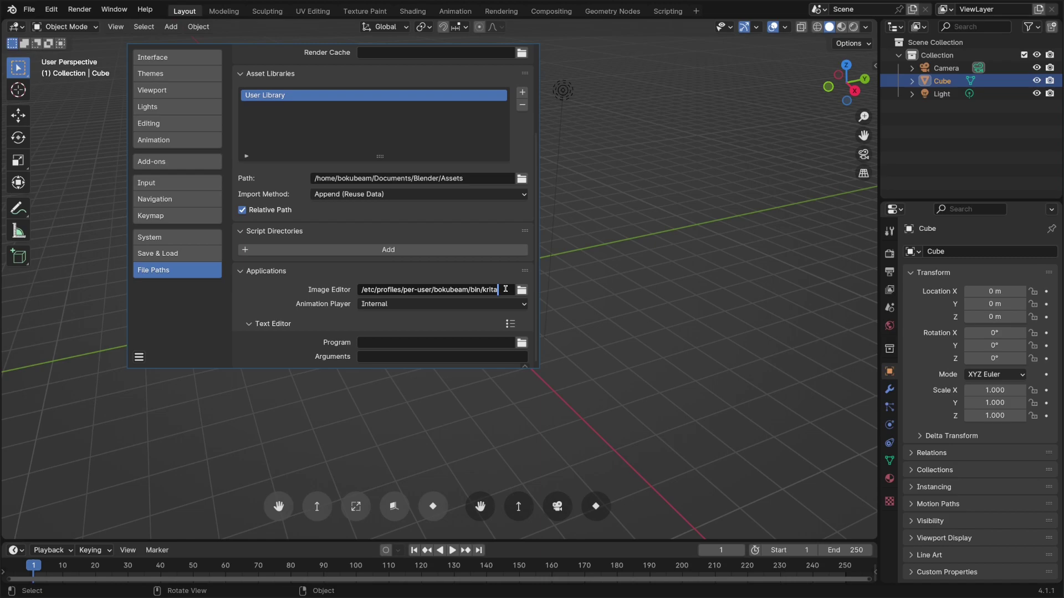
key("super")
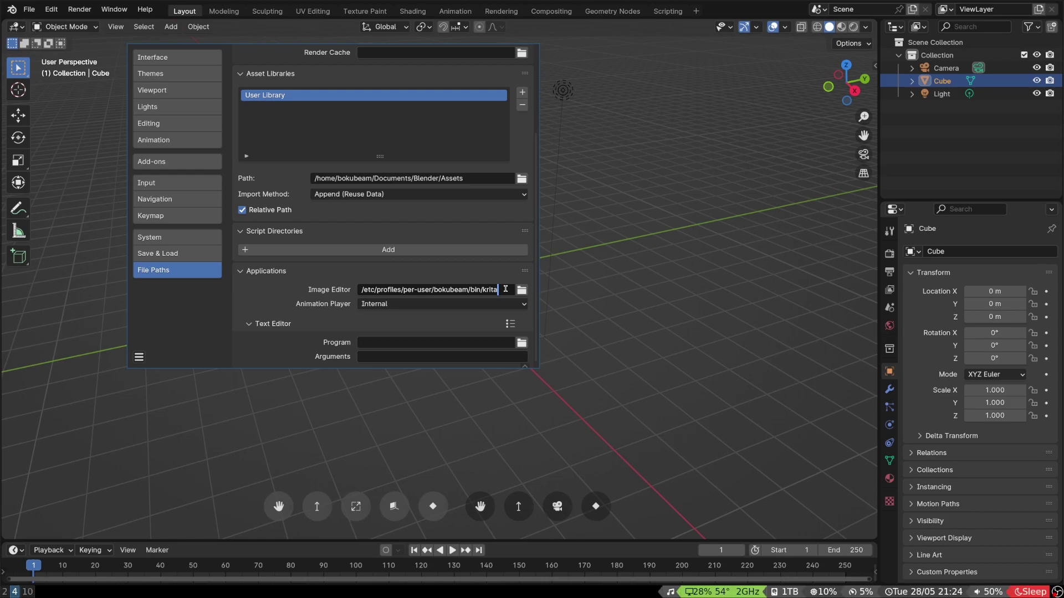
key("super+q")
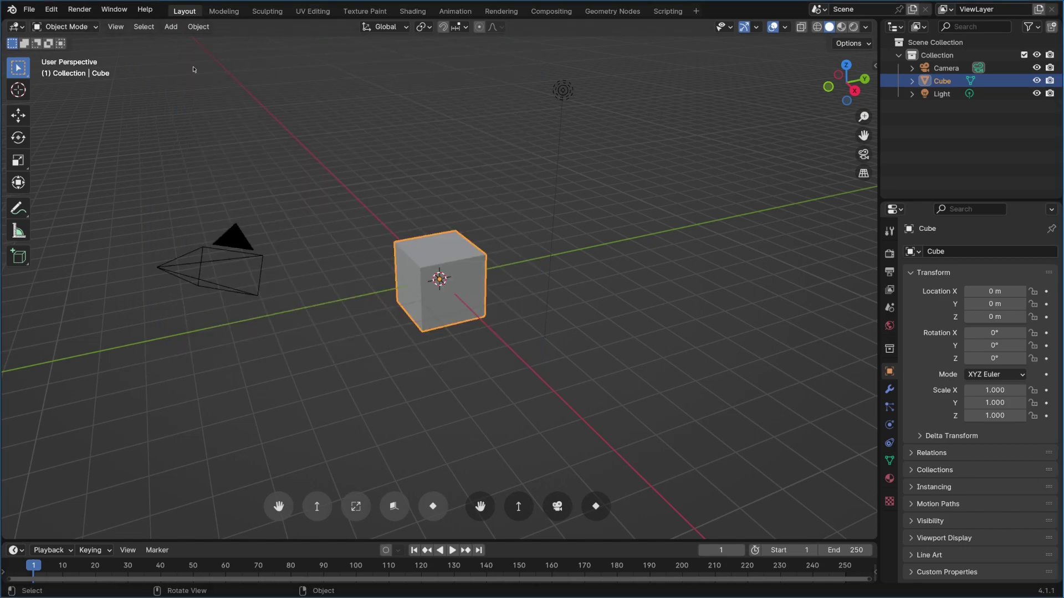
In Texture Paint, create a new black 1024×1024 image named 'color' in the image editor
left_click(355, 12)
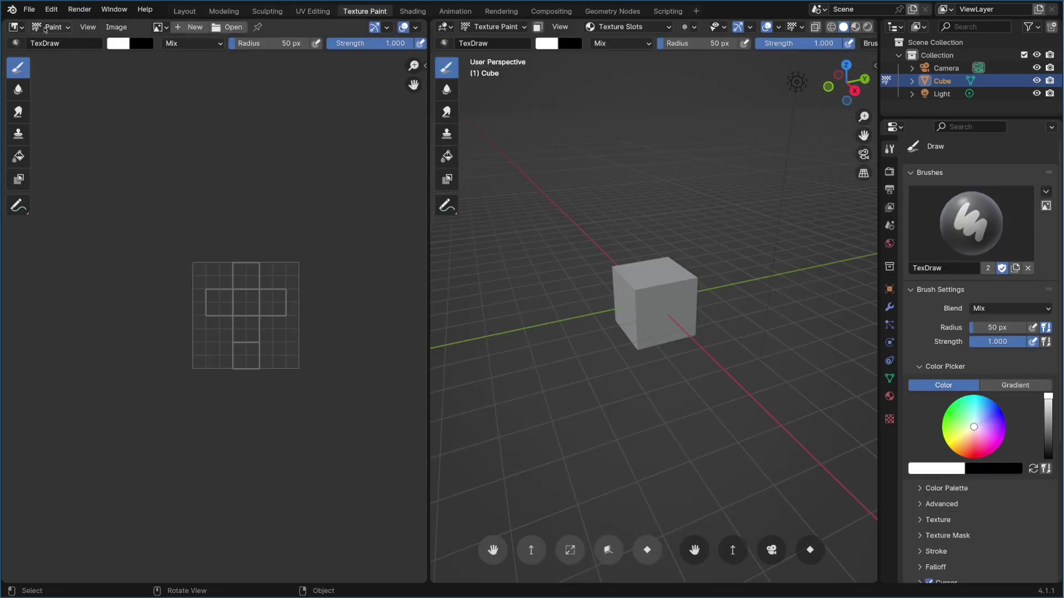
left_click(14, 26)
left_click(22, 76)
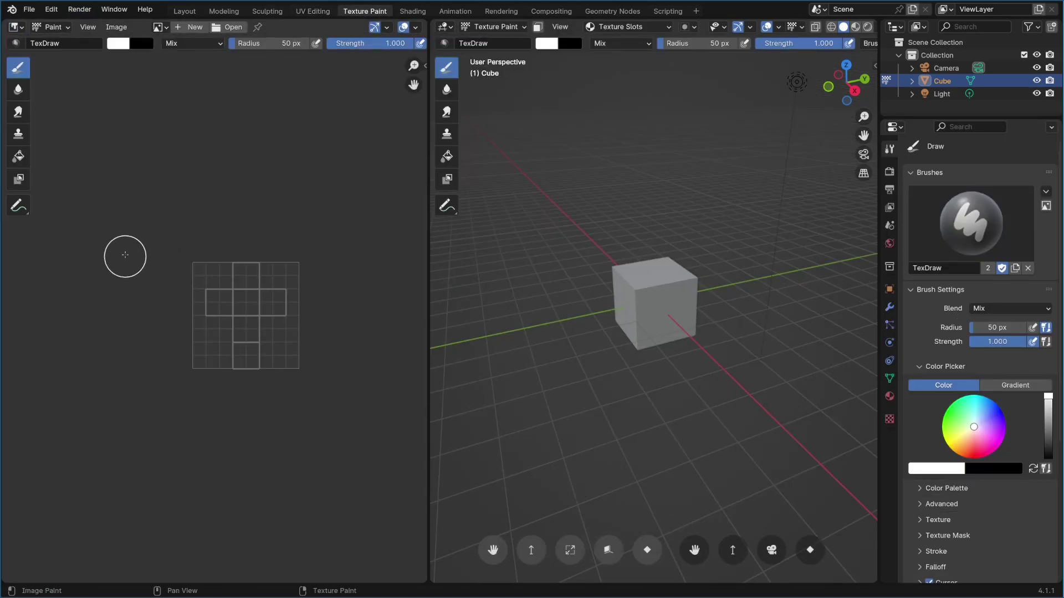
left_click(191, 27)
left_click(214, 36)
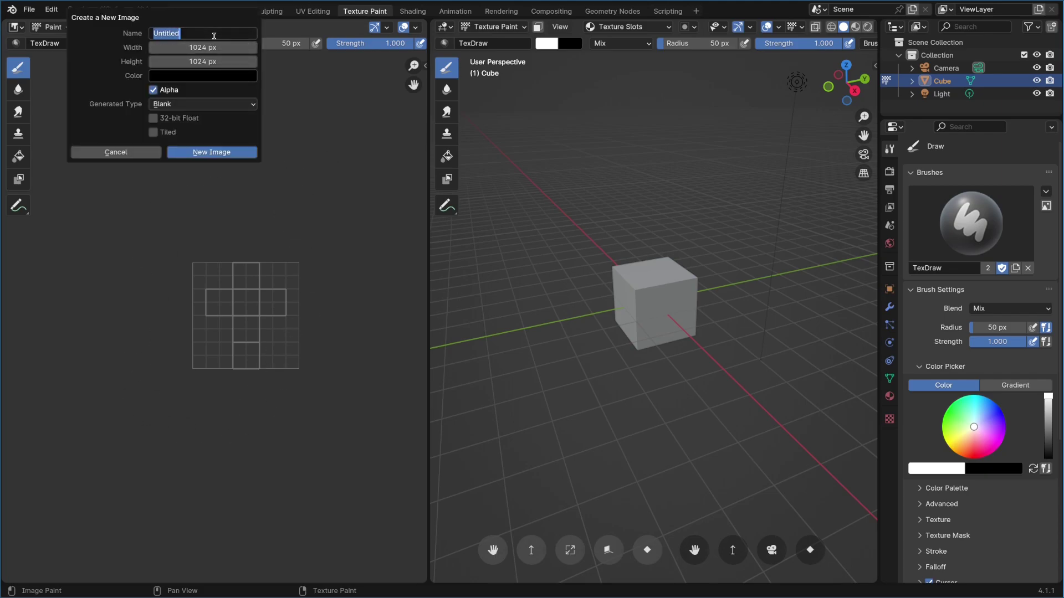
type("color")
left_click(210, 154)
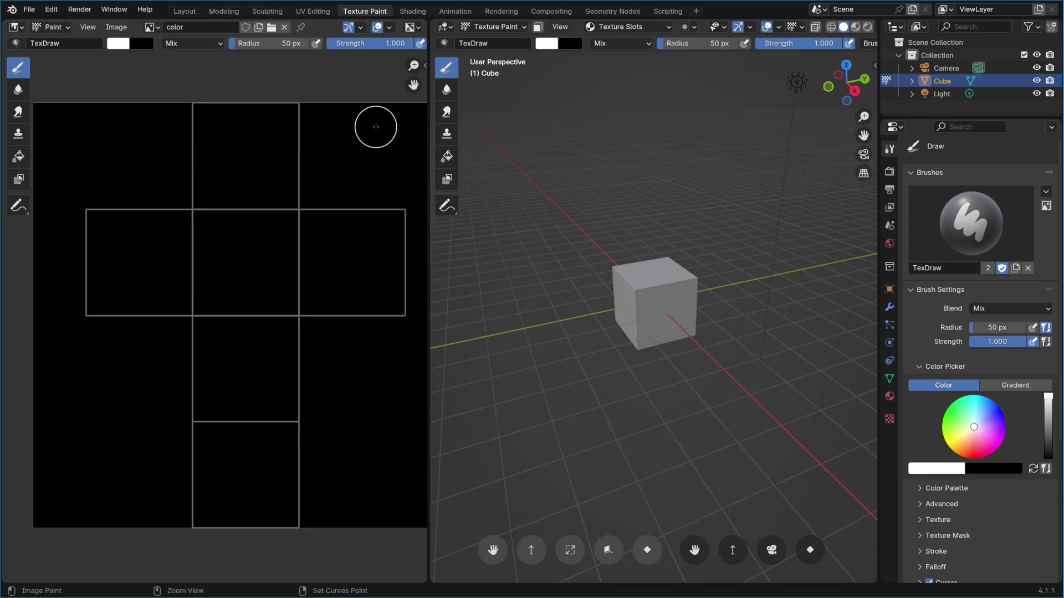
Save the scene as color_test.blend in the NormalPainting folder
key("ctrl+s")
left_click(387, 477)
key("Home")
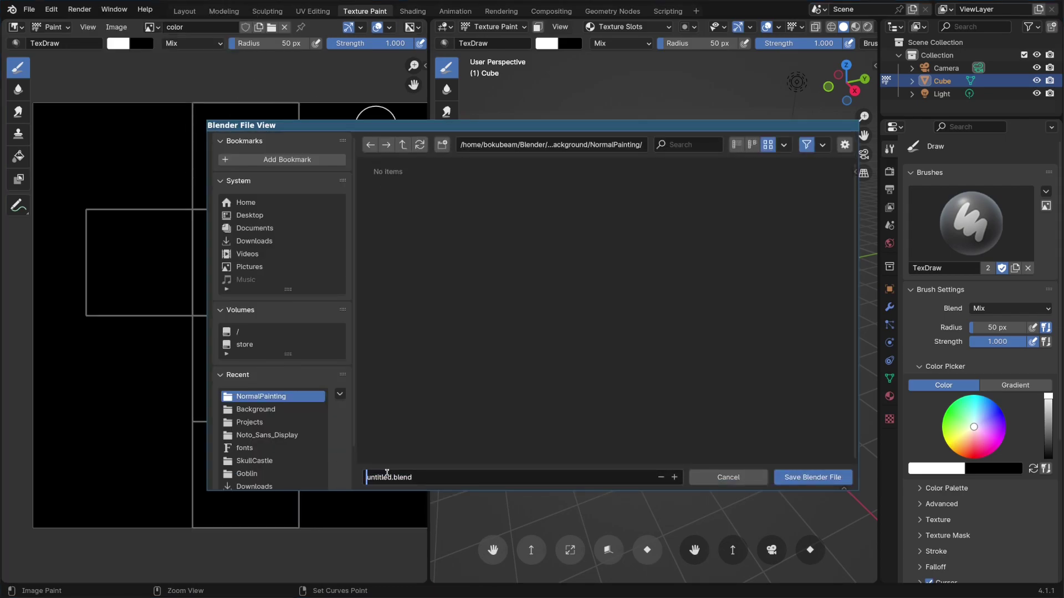
key("ctrl+shift+Right")
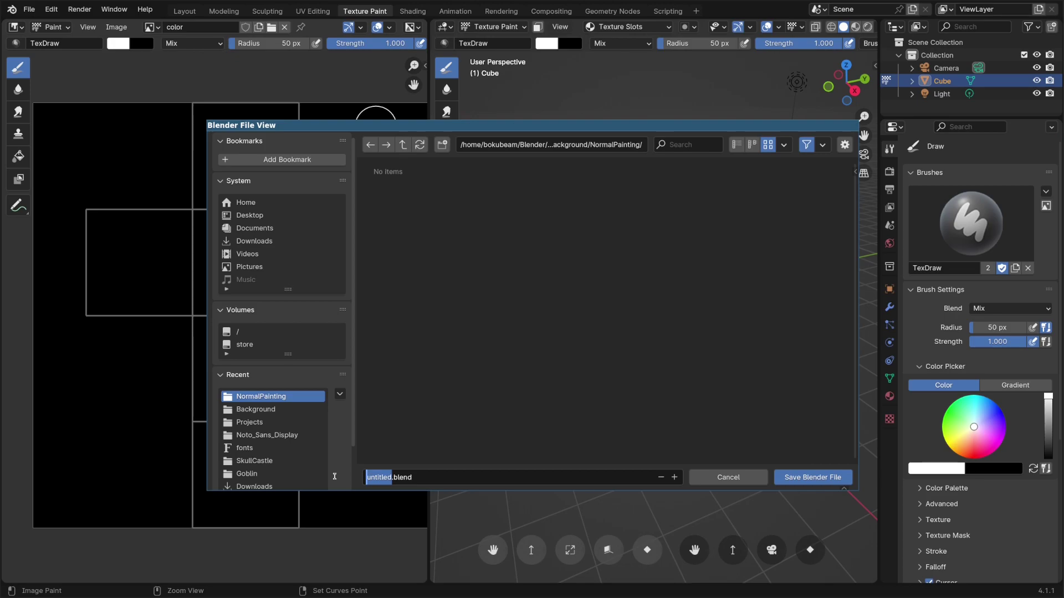
type("color_")
type("cube")
left_click(821, 479)
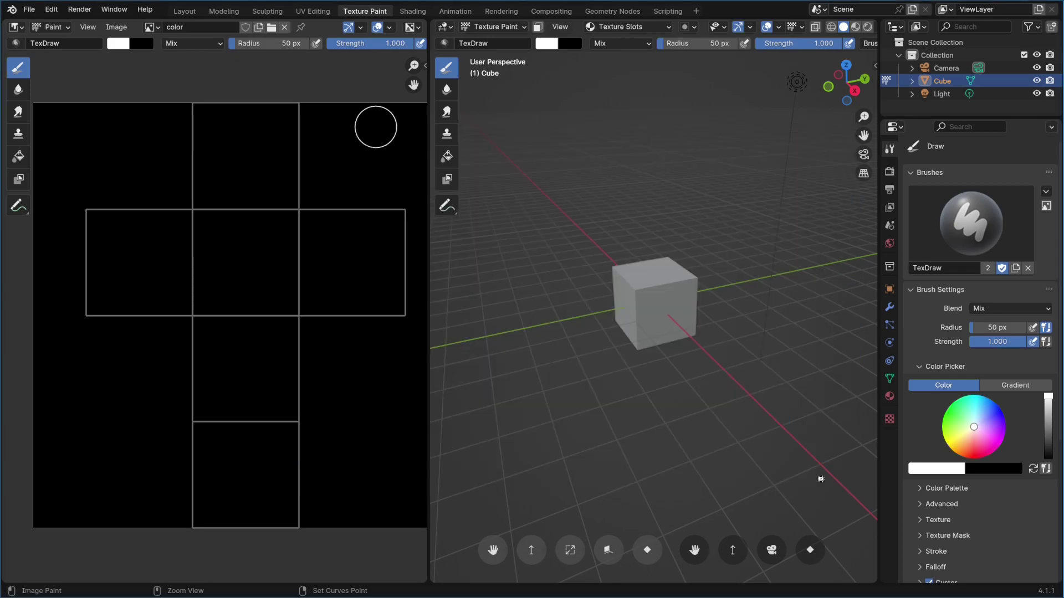
Save the color image to disk as color.png
left_click(116, 27)
left_click(122, 143)
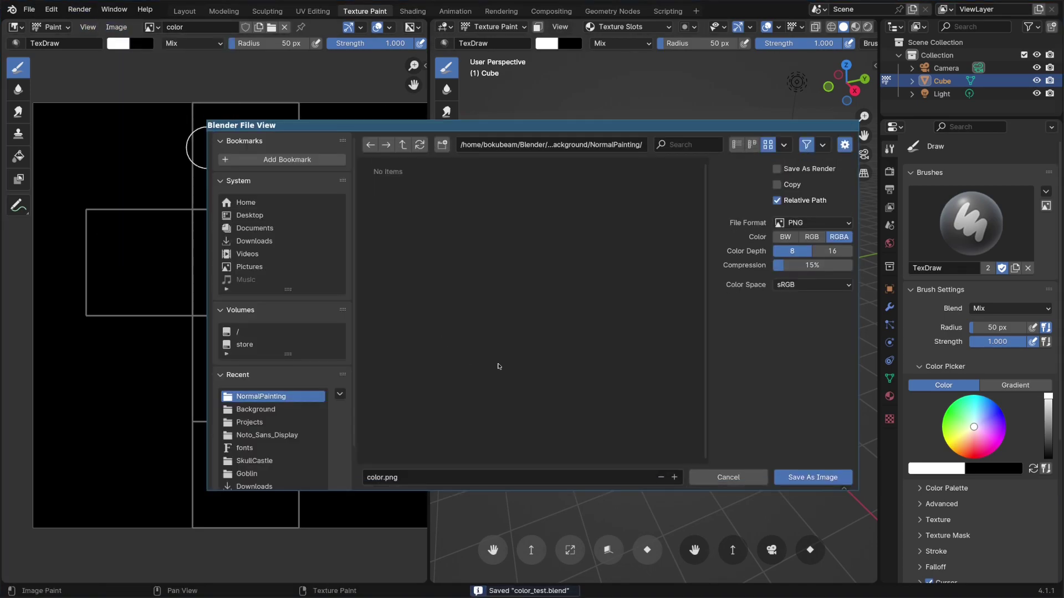
left_click(820, 478)
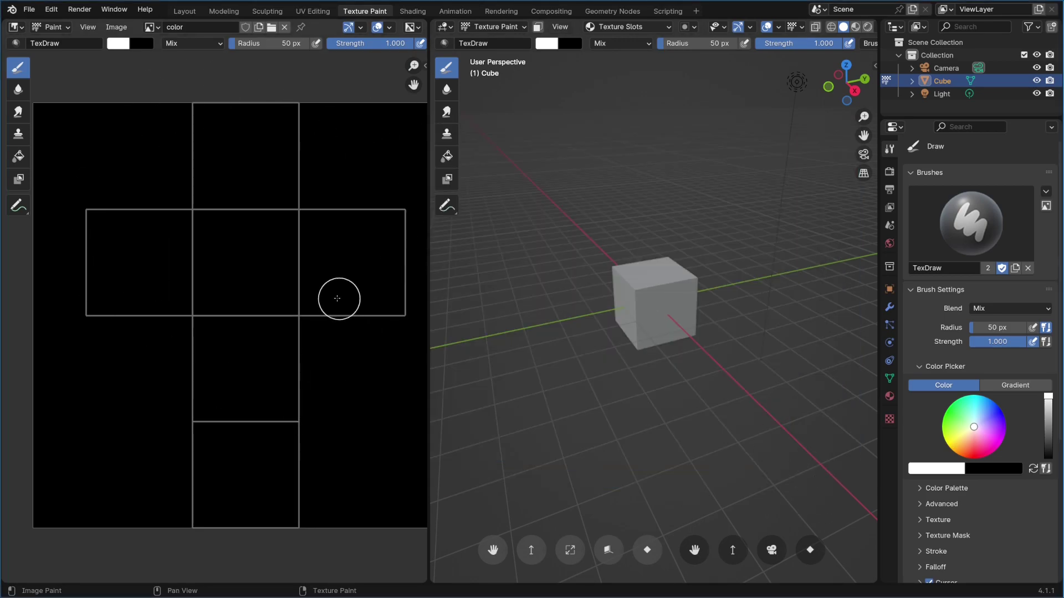
Send color.png to Krita with Image > Edit Externally
left_click(87, 26)
mouse_move(111, 27)
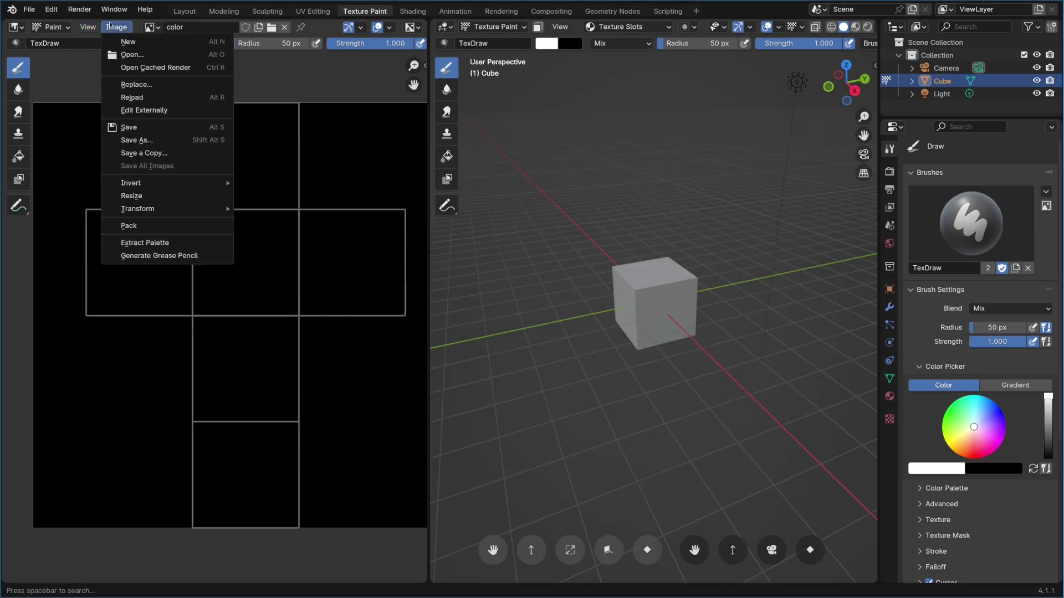
left_click(116, 27)
left_click(14, 26)
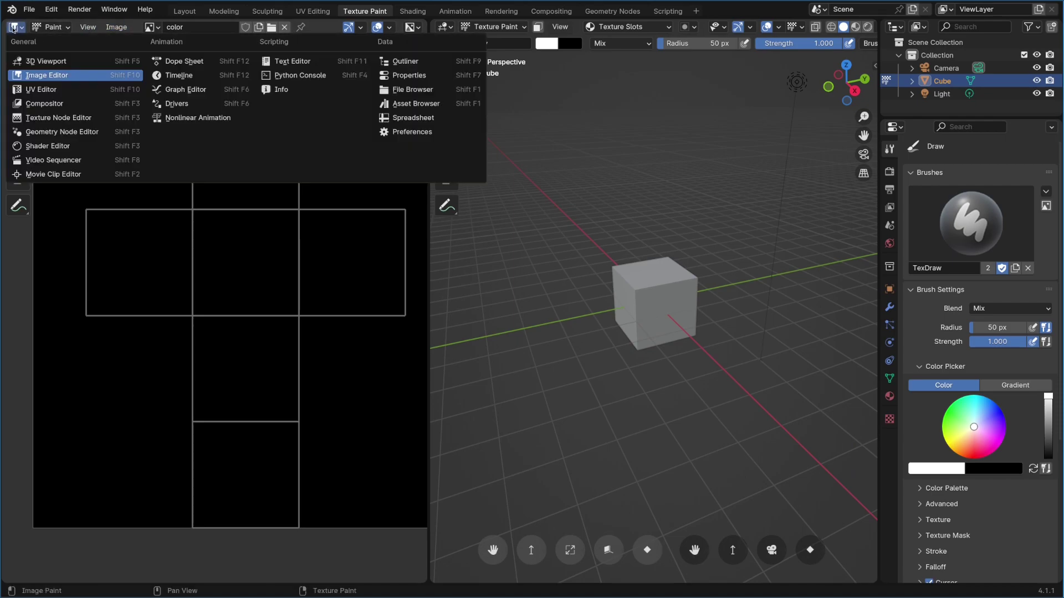
left_click(47, 75)
left_click(116, 27)
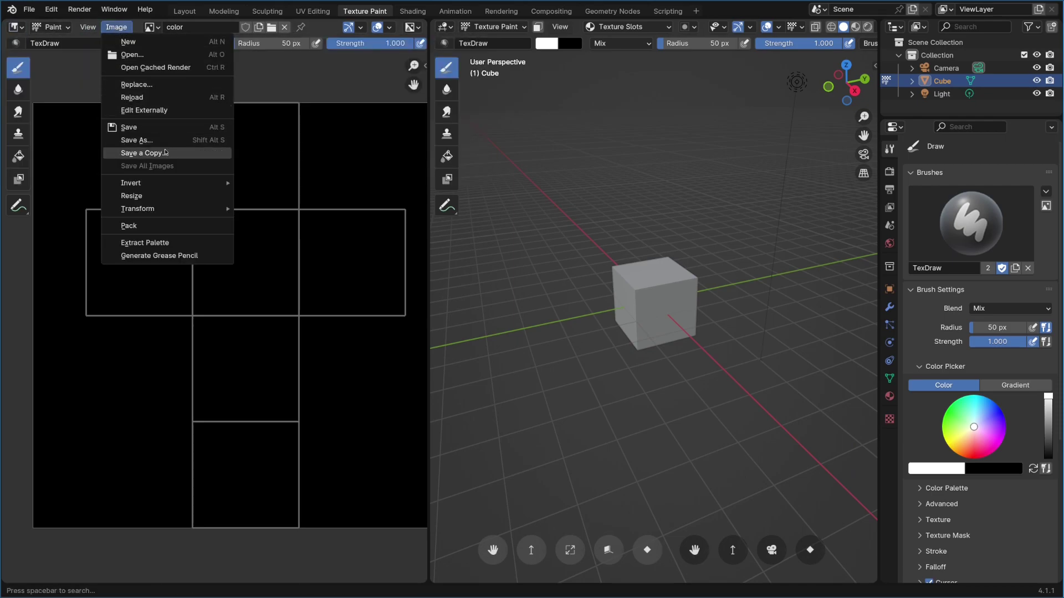
left_click(165, 110)
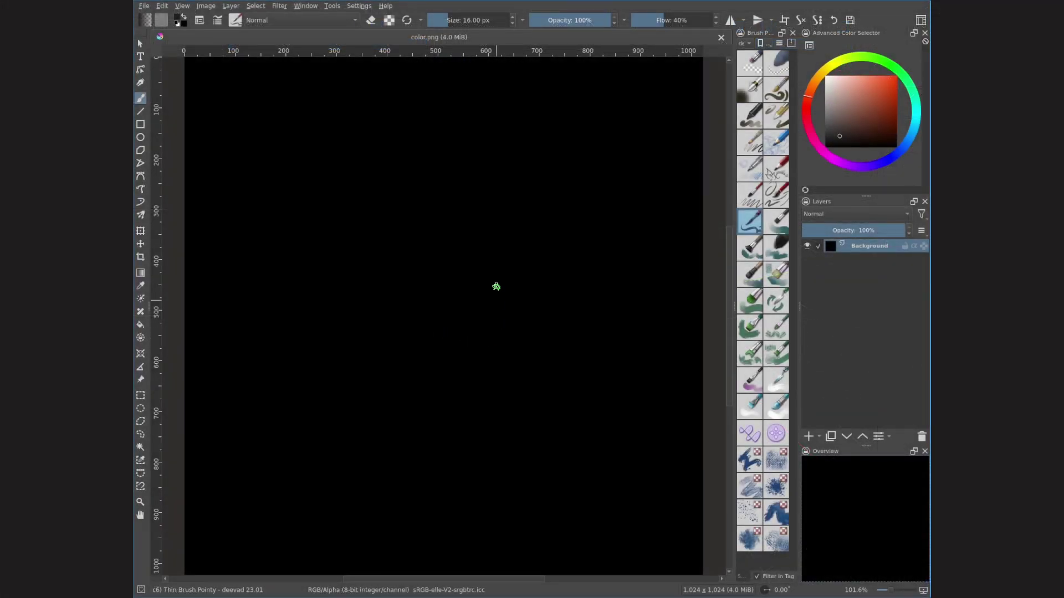
Paint a red figure-8 stroke across the black canvas in Krita and save it as PNG
scroll(495, 271, "down", 3)
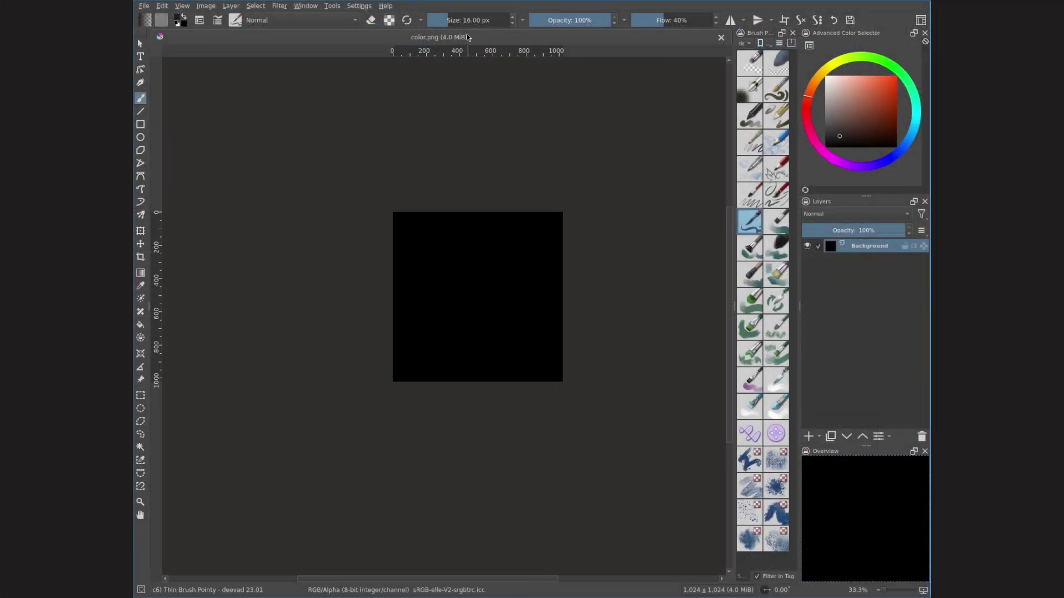
scroll(513, 271, "up", 1)
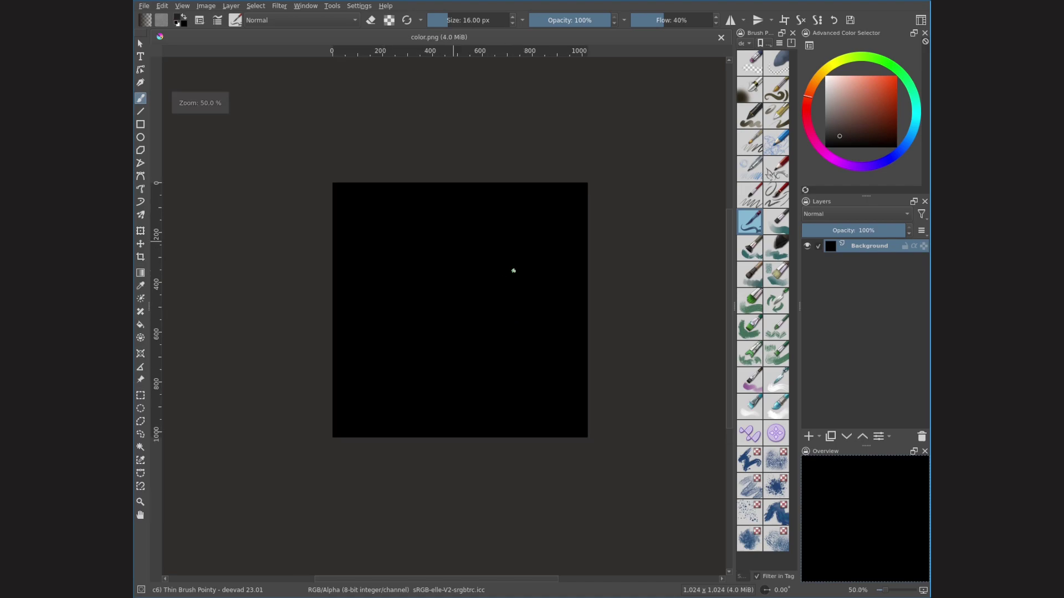
left_click(873, 98)
mouse_move(465, 259)
left_mouse_down()
mouse_move(499, 361)
mouse_move(463, 273)
left_mouse_up()
key("ctrl+s")
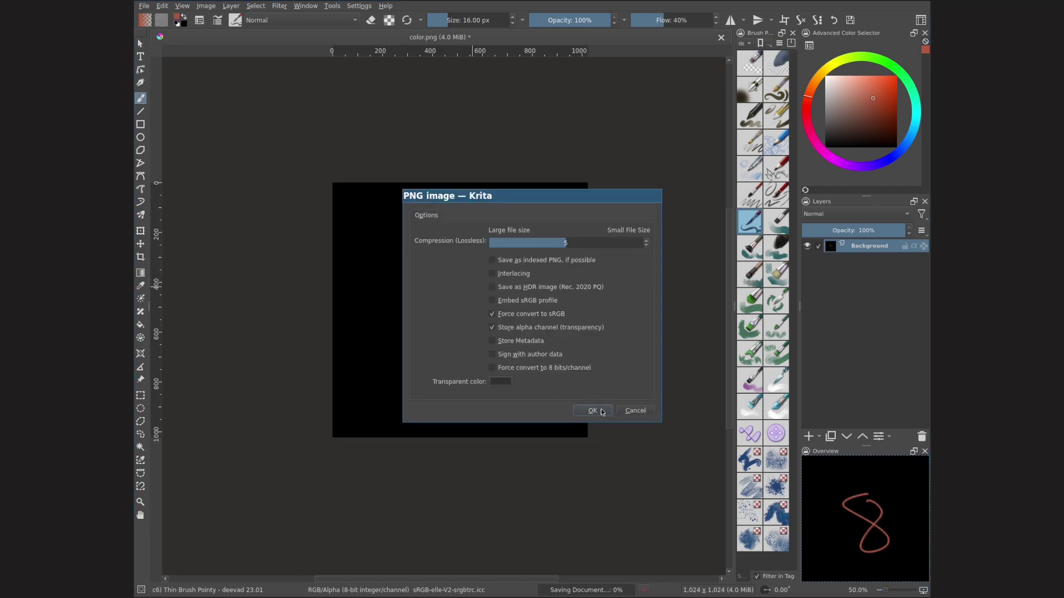
left_click(599, 409)
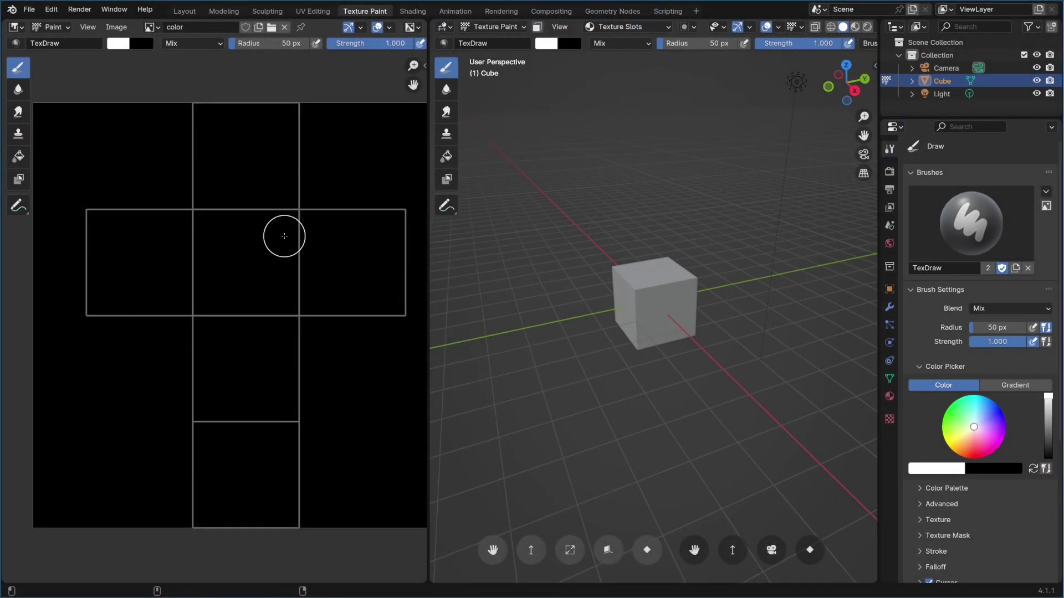
Reload the color image with Alt+R so it shows Krita's red figure-8
key("alt+r")
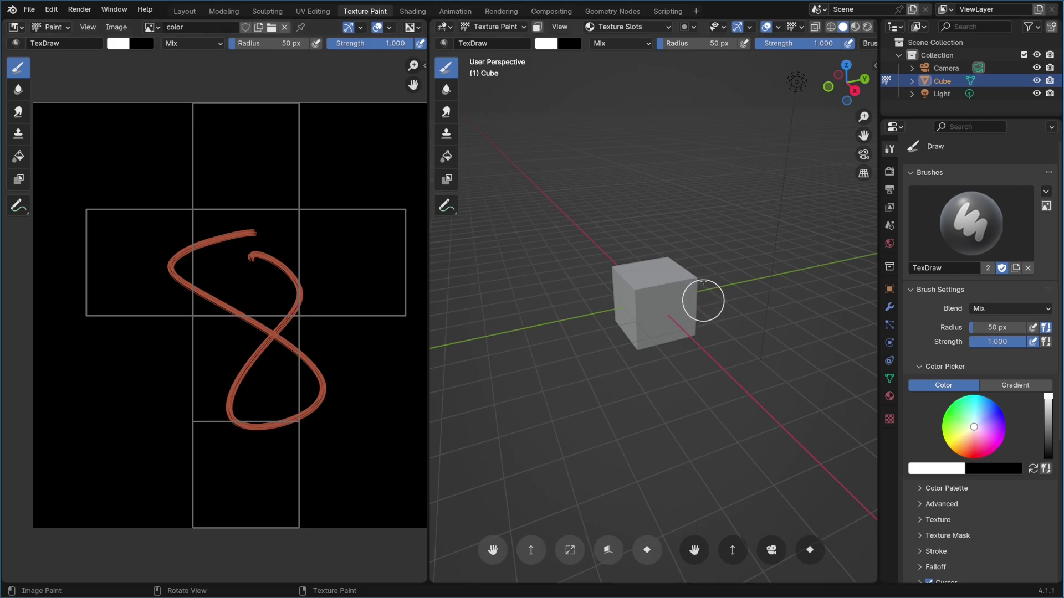
In Shading, add an Image Texture node using the 'color' image, linked to Base Color
left_click(419, 11)
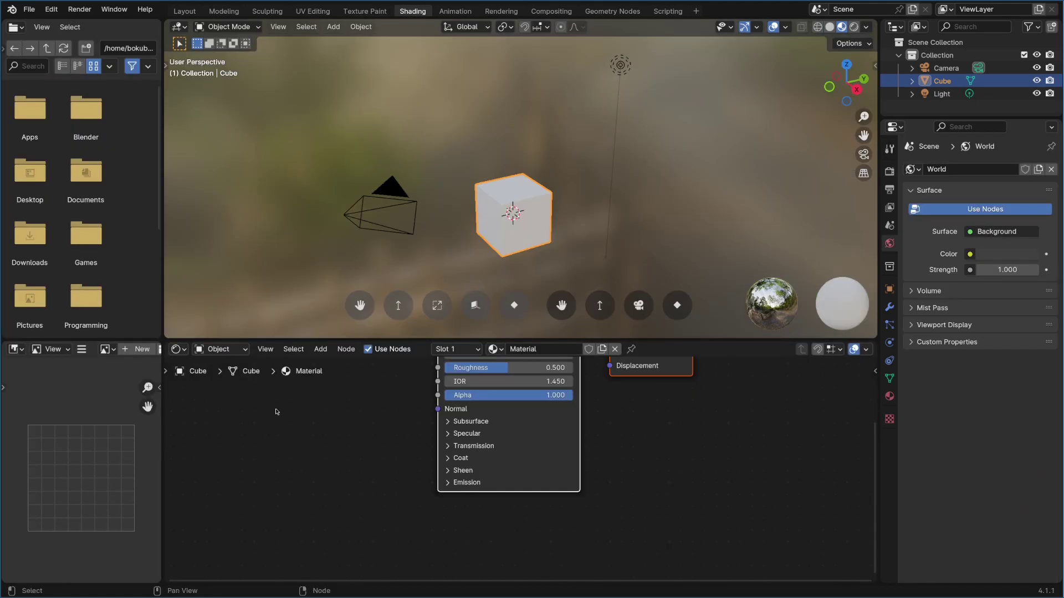
scroll(418, 418, "down", 3)
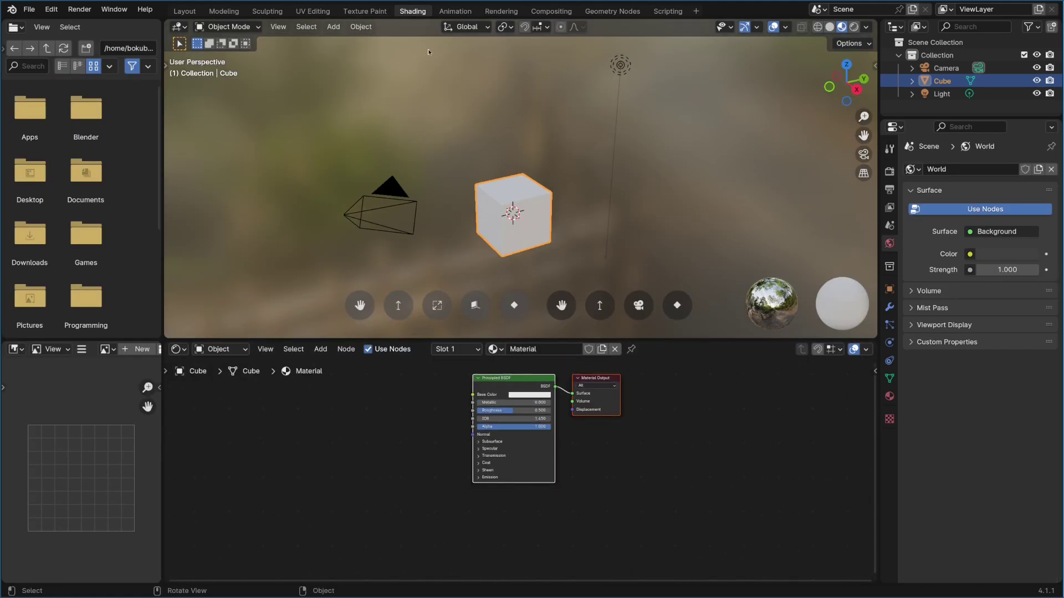
middle_click_drag(447, 417, 424, 441)
key("shift+a")
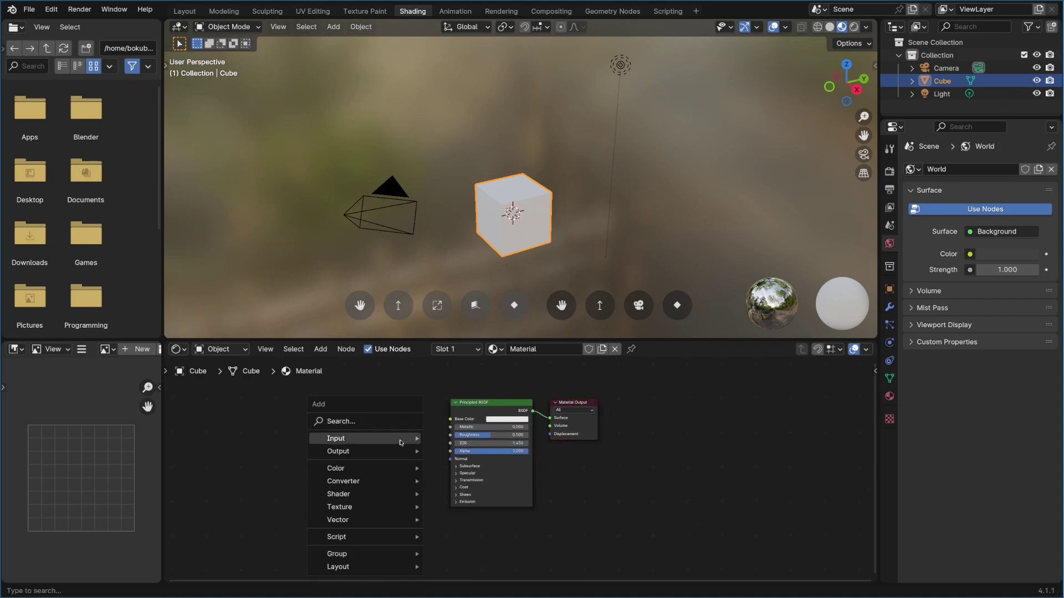
mouse_move(400, 441)
type("image")
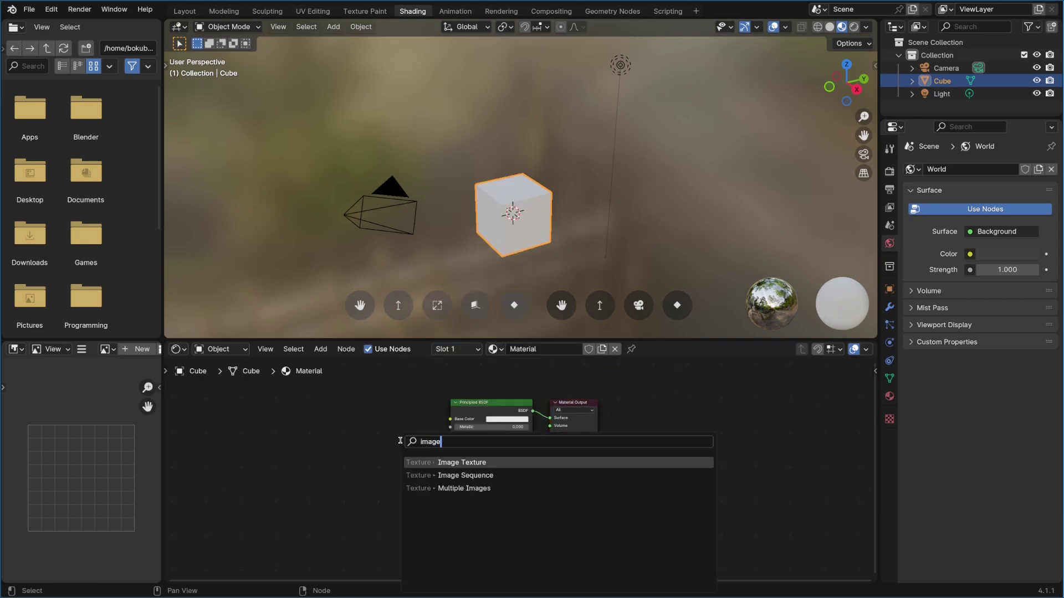
key("Return")
left_click(454, 408)
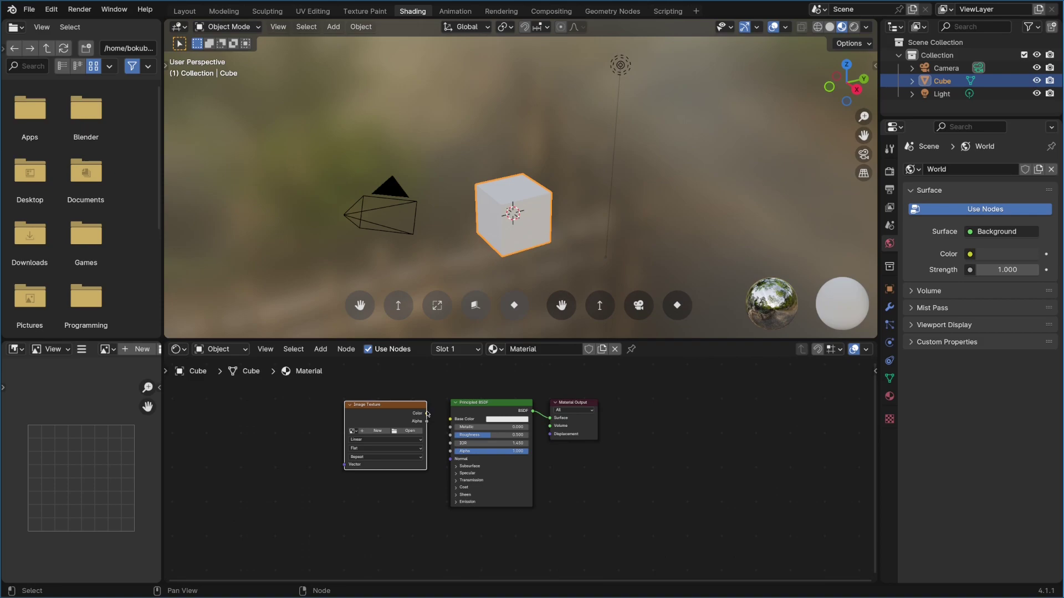
left_click_drag(426, 413, 452, 420)
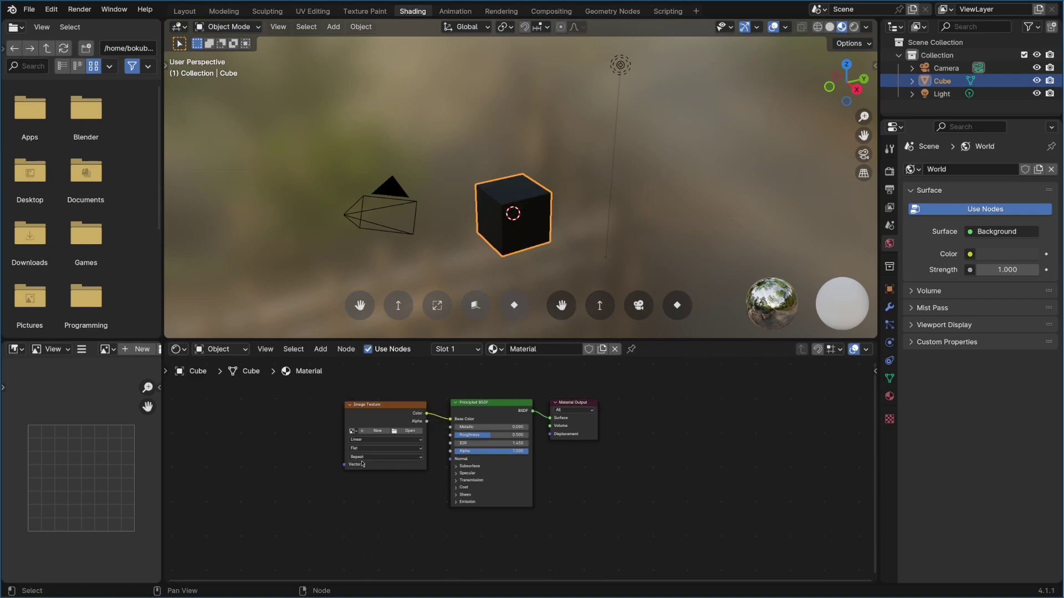
left_click(352, 431)
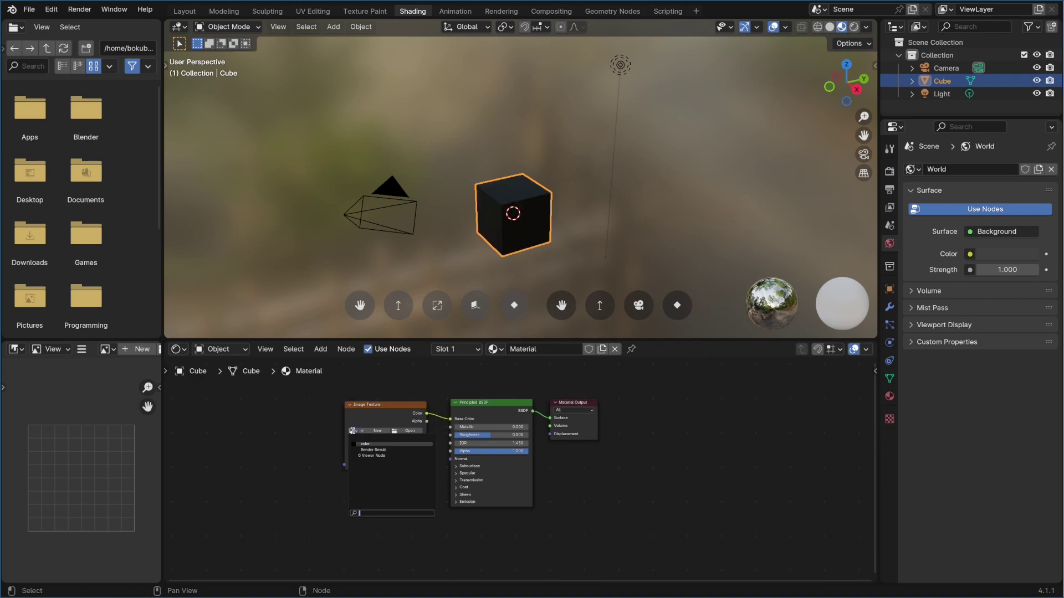
left_click(368, 444)
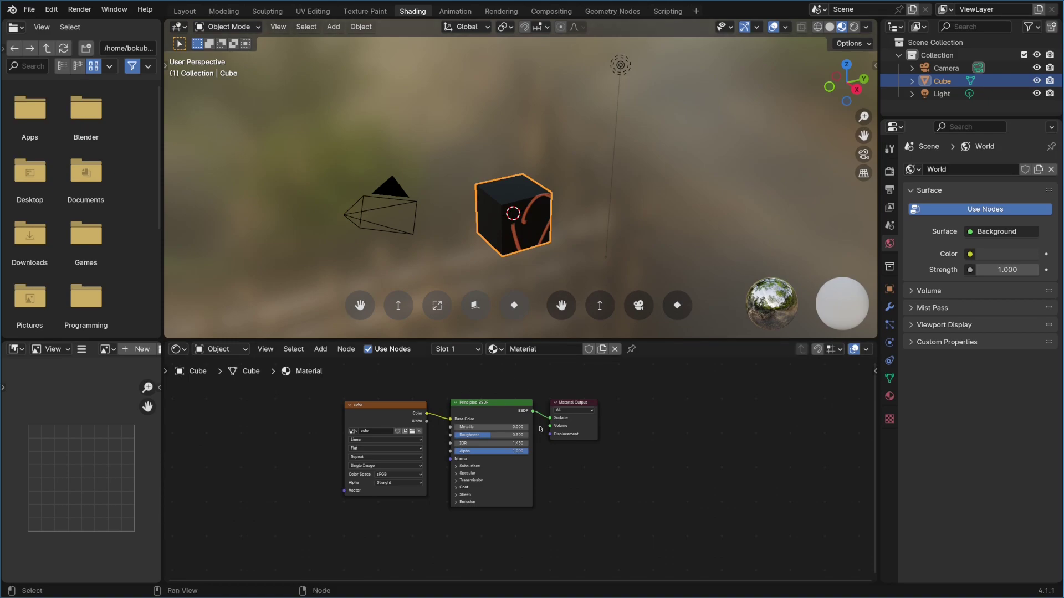
scroll(537, 430, "down", 2, "shift")
scroll(537, 430, "up", 2, "shift")
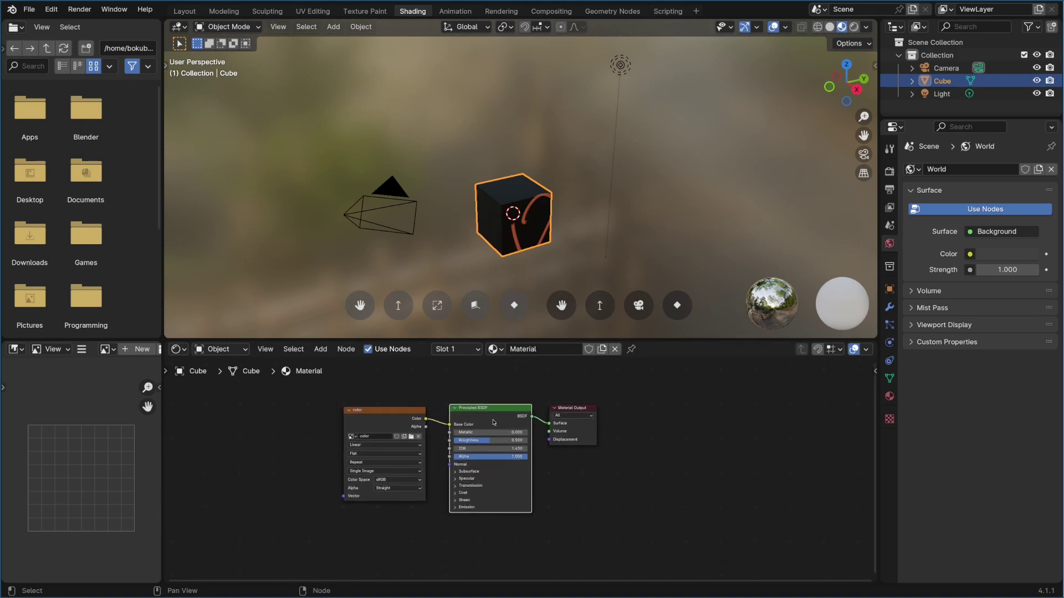
Add an Emission node fed by the image colour and route it into the Material Output
left_click(493, 421)
key("g")
left_click(494, 422)
scroll(593, 505, "up", 1)
scroll(594, 506, "down", 1, "shift")
key("shift+a")
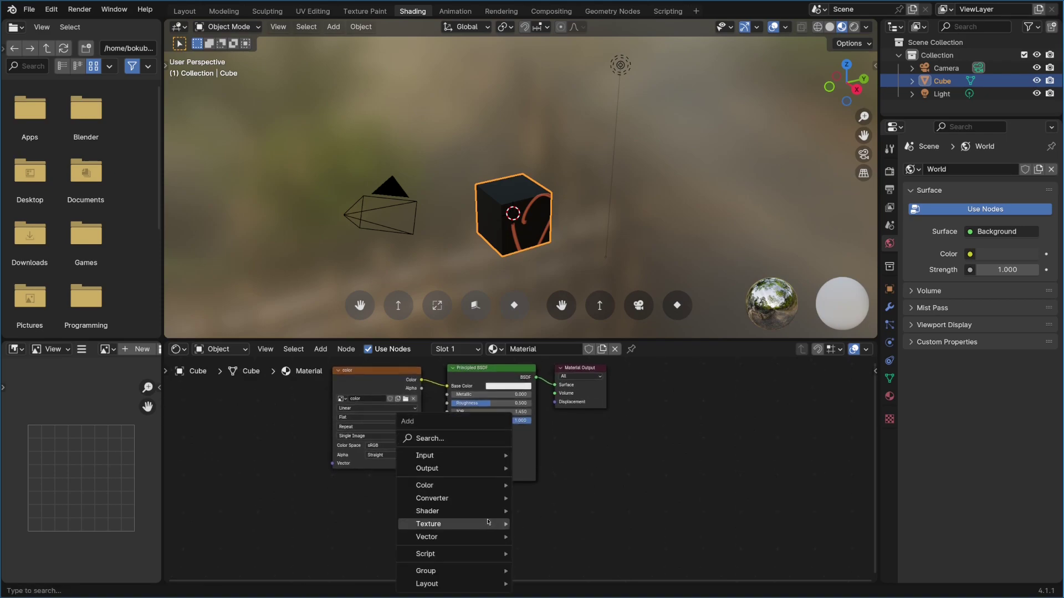
mouse_move(484, 522)
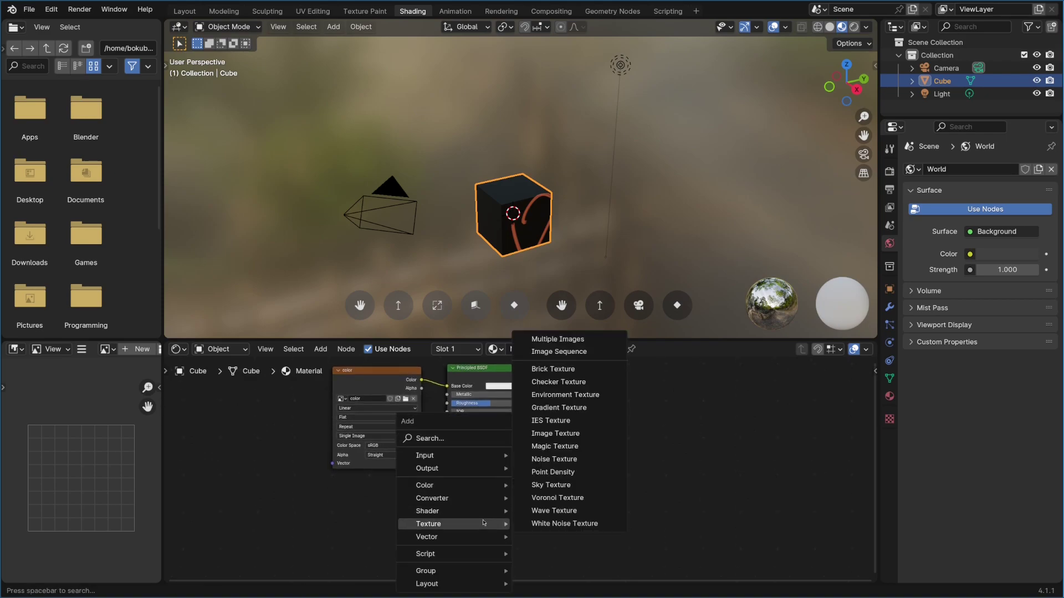
type("emission")
key("Return")
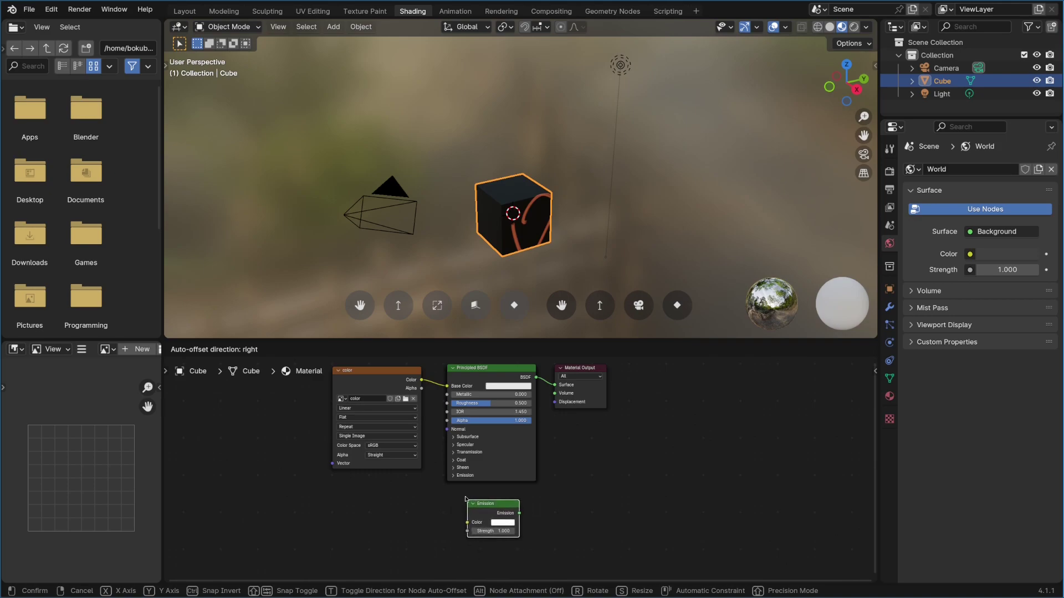
left_click(465, 500)
left_click_drag(421, 380, 554, 385)
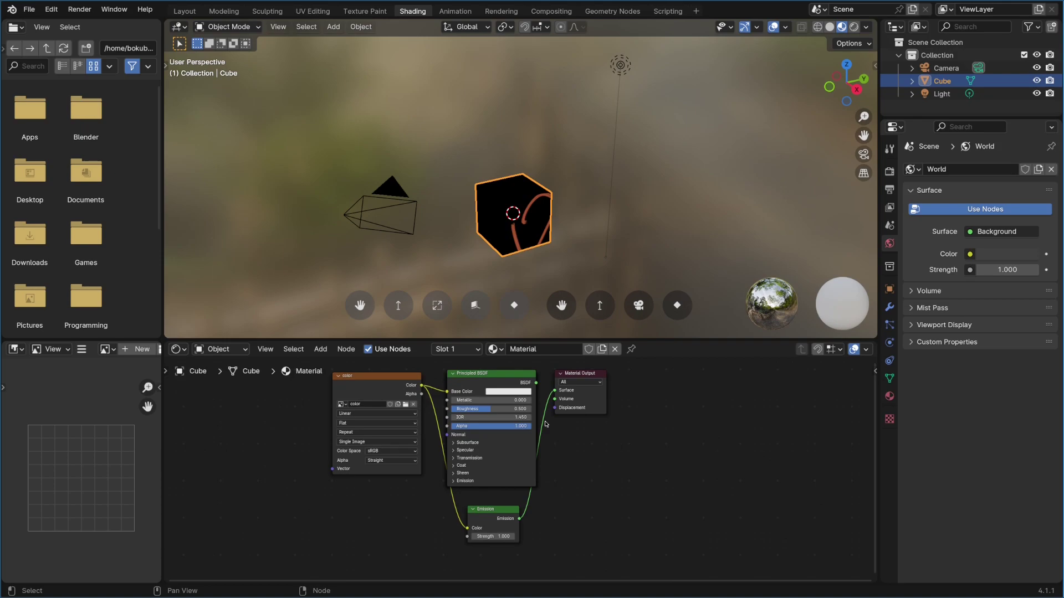
left_click_drag(393, 388, 351, 412)
left_click_drag(596, 404, 637, 498)
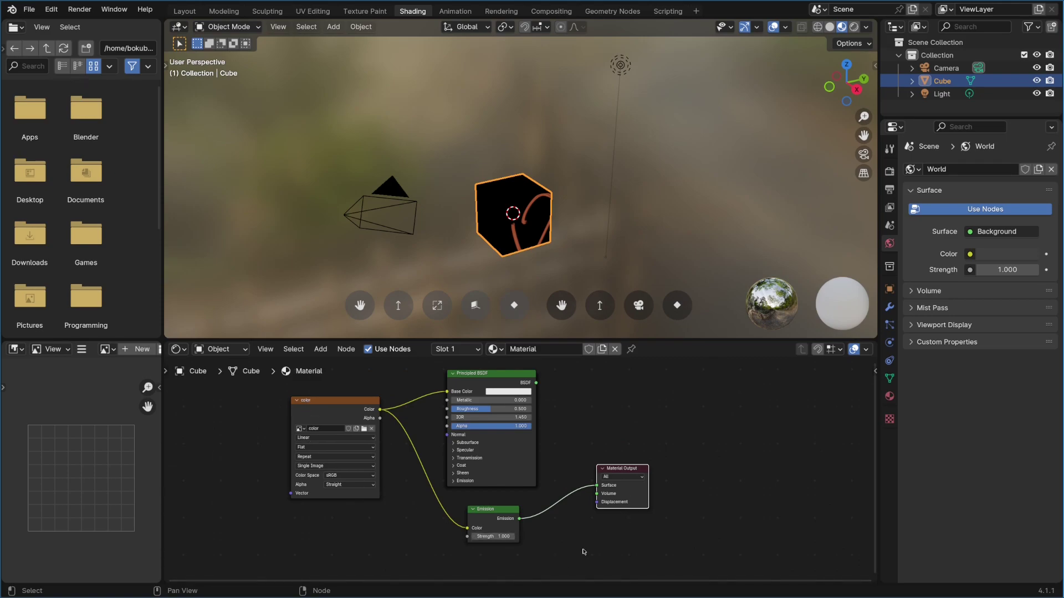
In Texture Paint, set the render output resolution to 1024 × 1024 px
left_click(362, 11)
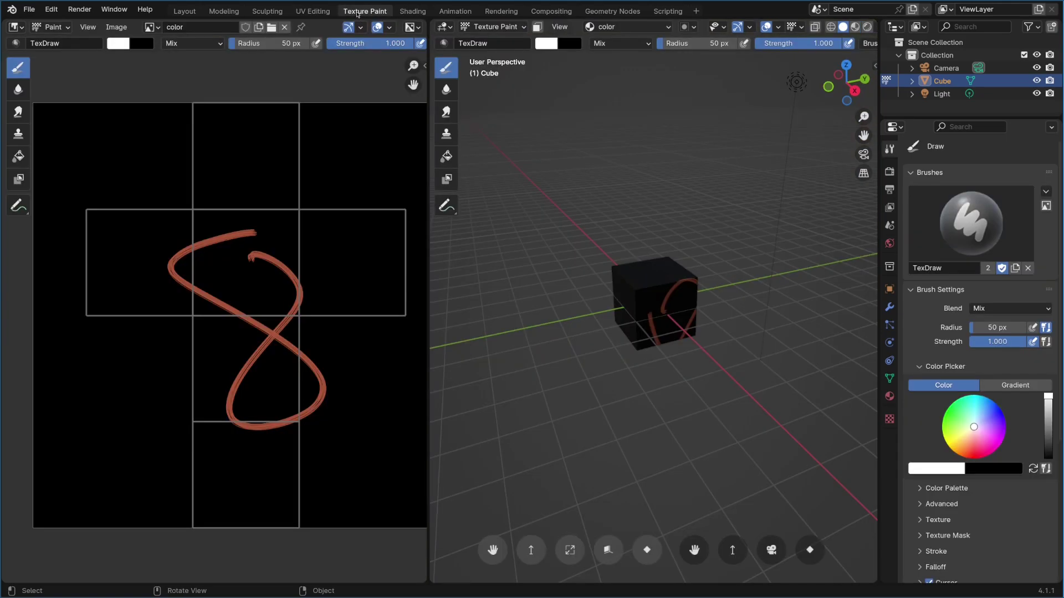
left_click(889, 189)
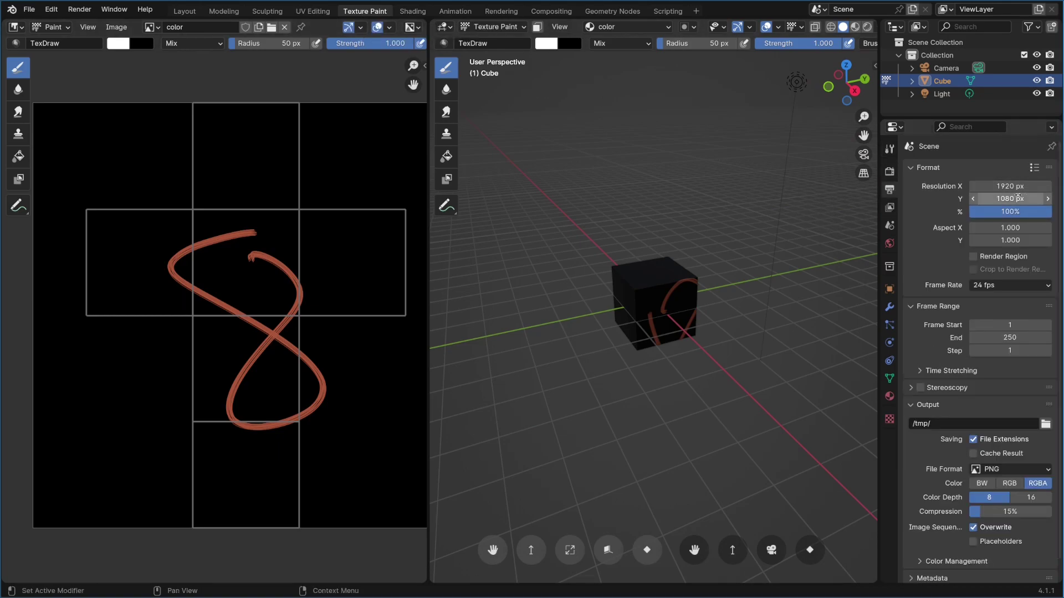
left_click_drag(1010, 186, 1052, 215)
type("1024")
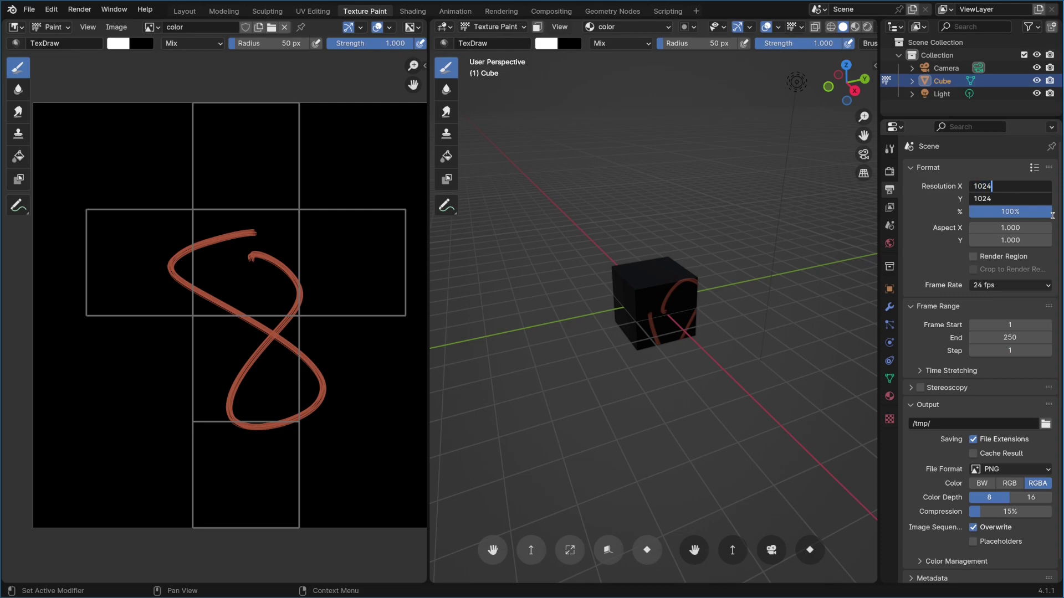
key("Return")
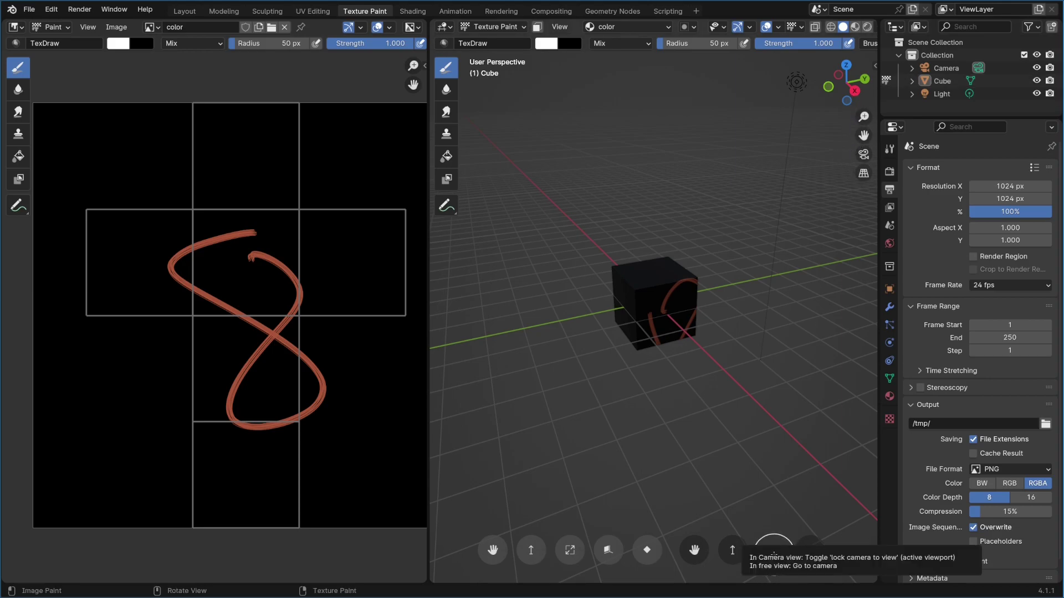
Look through the scene camera, lock it to the view, and move it closer to the cube
left_click(774, 554)
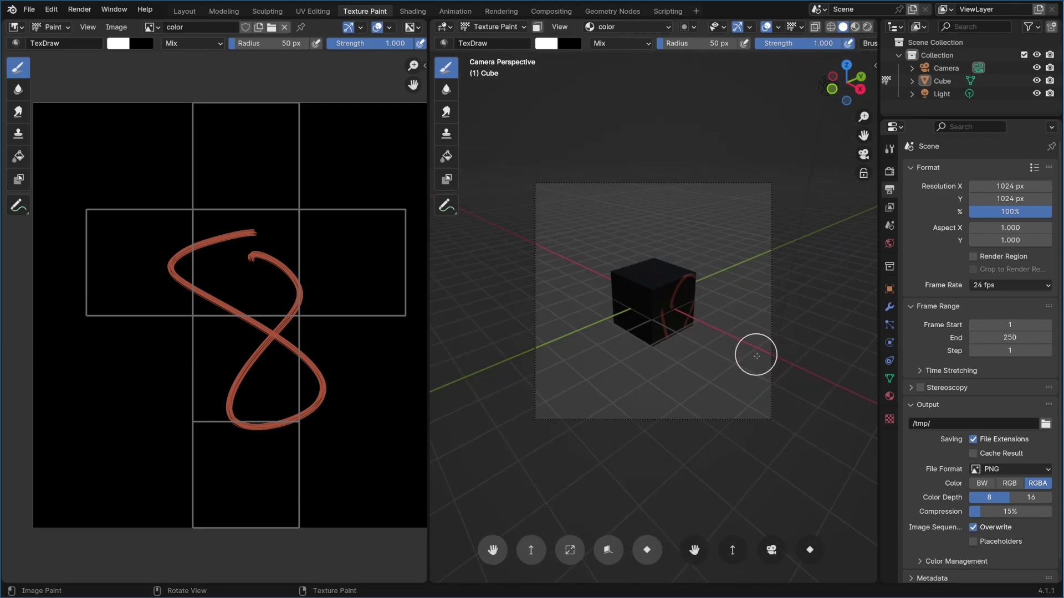
left_click(771, 551)
scroll(702, 350, "up", 3)
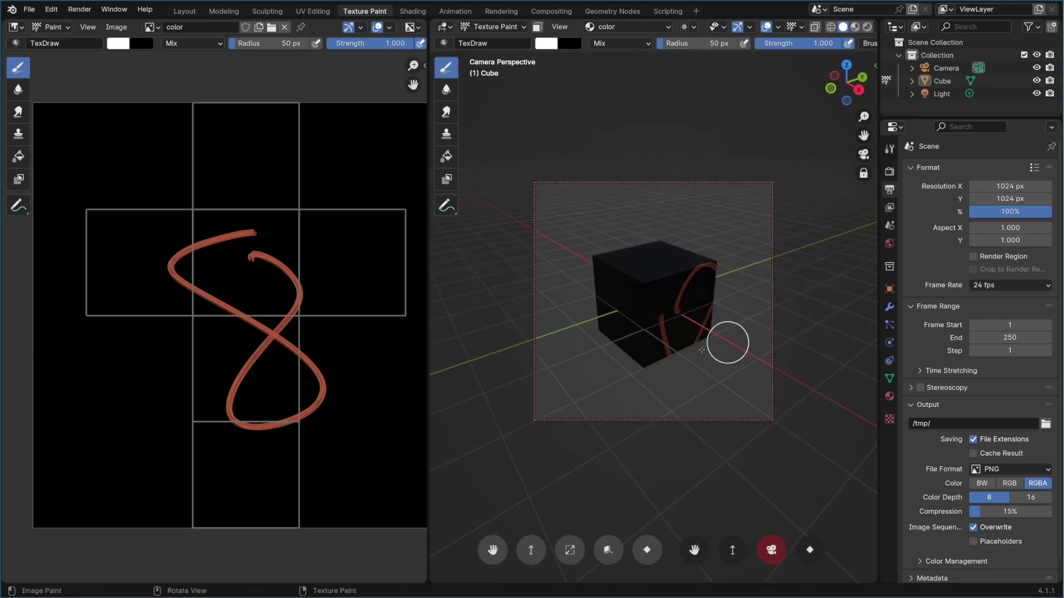
mouse_move(701, 350)
middle_mouse_down()
mouse_move(729, 368)
mouse_move(757, 360)
middle_mouse_up()
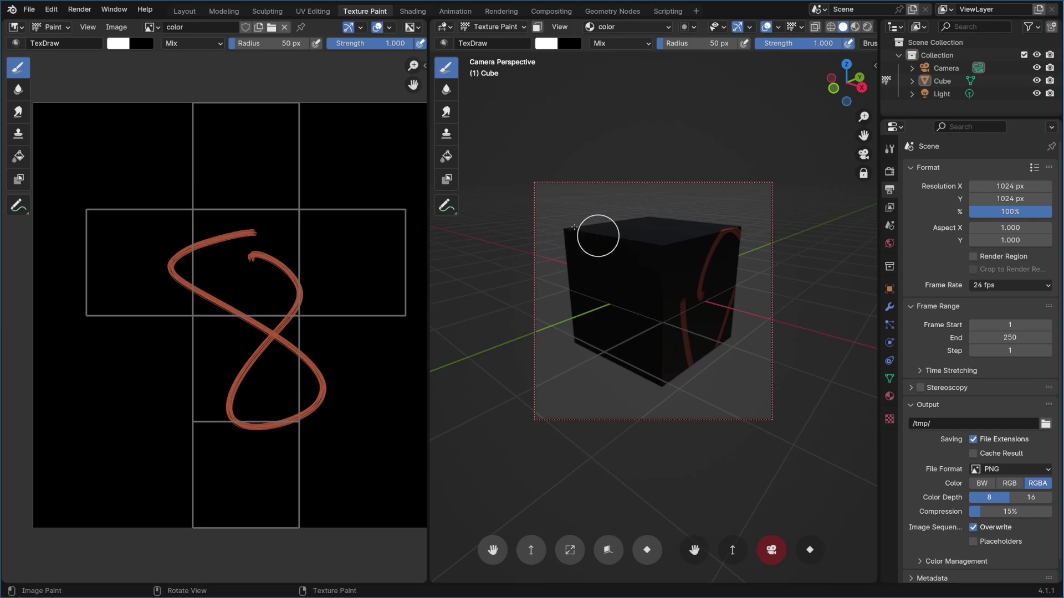
Unlock the camera, return the cube to Object Mode, and set the camera focal length to 200 mm
left_click(771, 550)
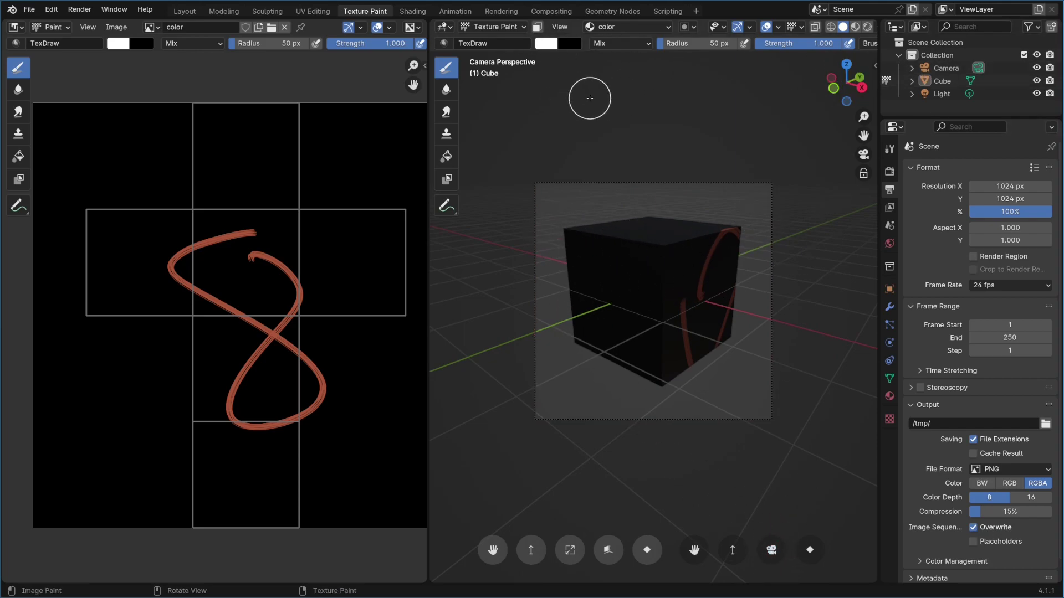
key("Tab")
key("Tab")
left_click(491, 27)
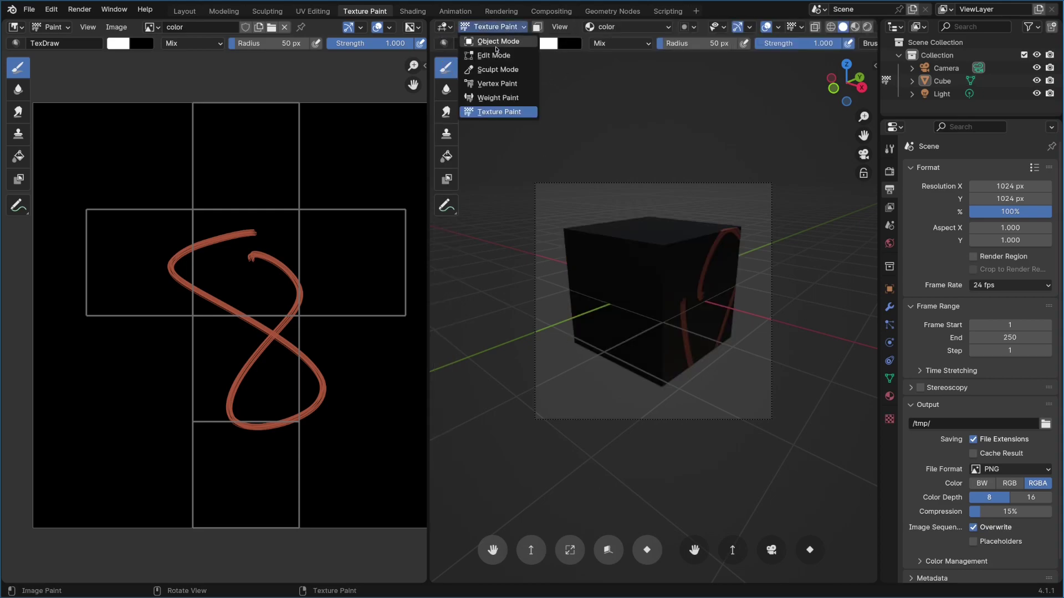
left_click(496, 45)
left_click(949, 69)
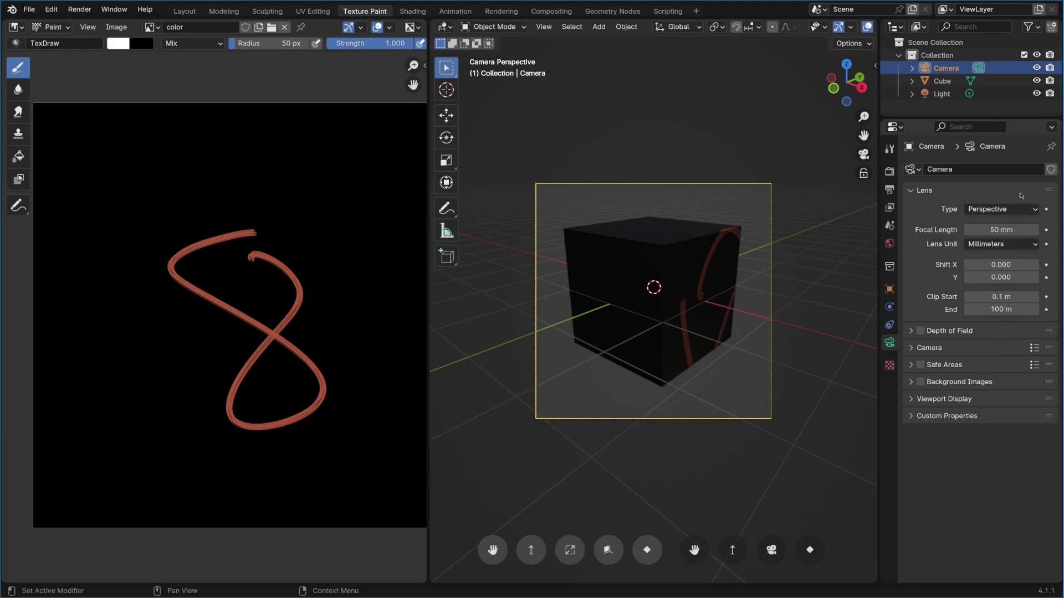
left_click(1029, 230)
type("200")
key("Return")
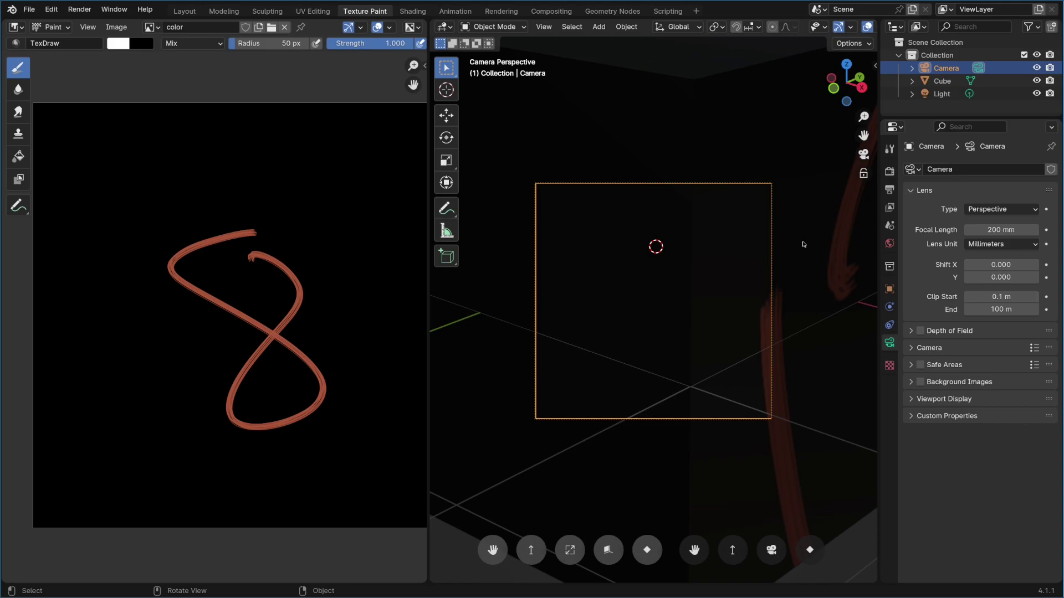
Relock the camera to the view and reframe so the whole cube fills the frame
left_click(771, 549)
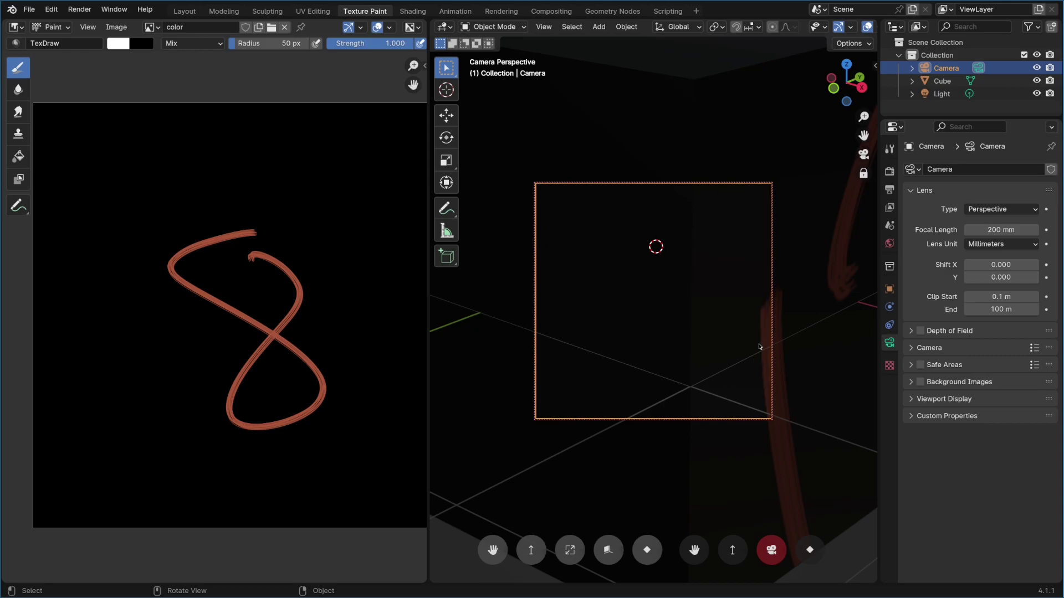
scroll(760, 338, "down", 5)
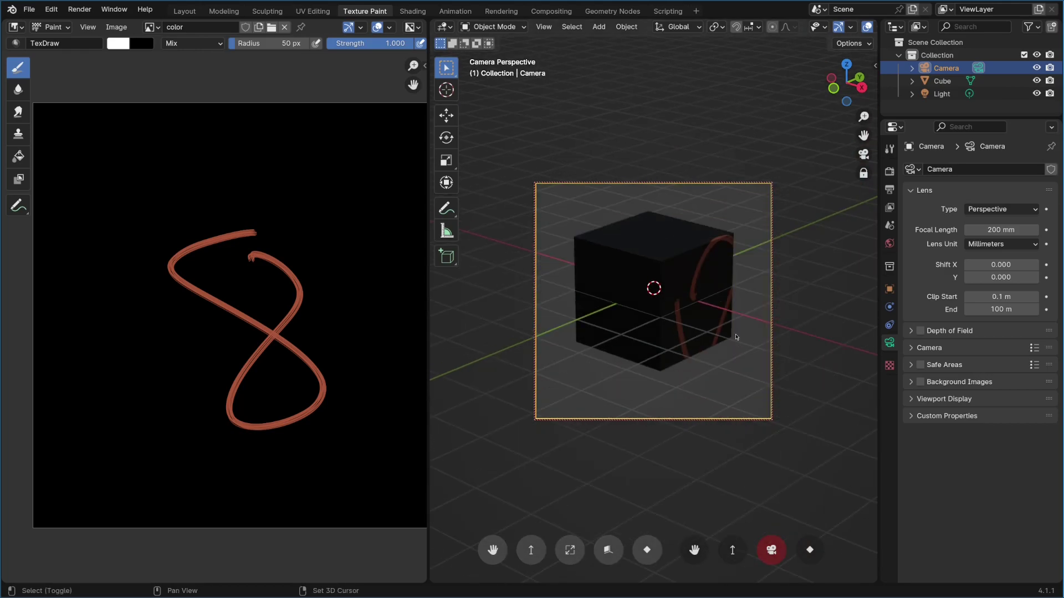
middle_click_drag(735, 337, 593, 253, "shift")
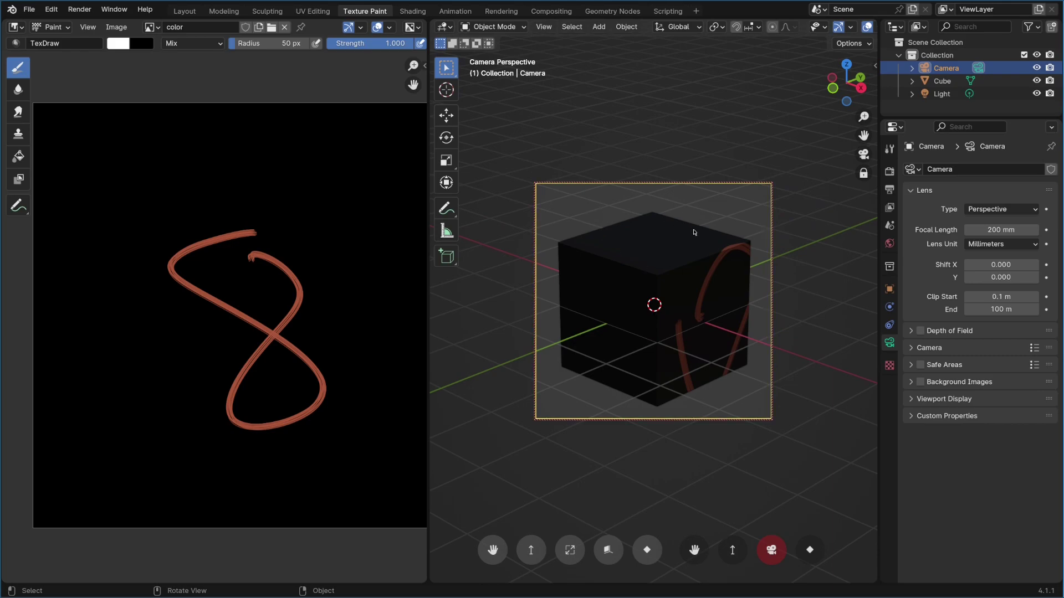
middle_click_drag(694, 233, 675, 278, "shift")
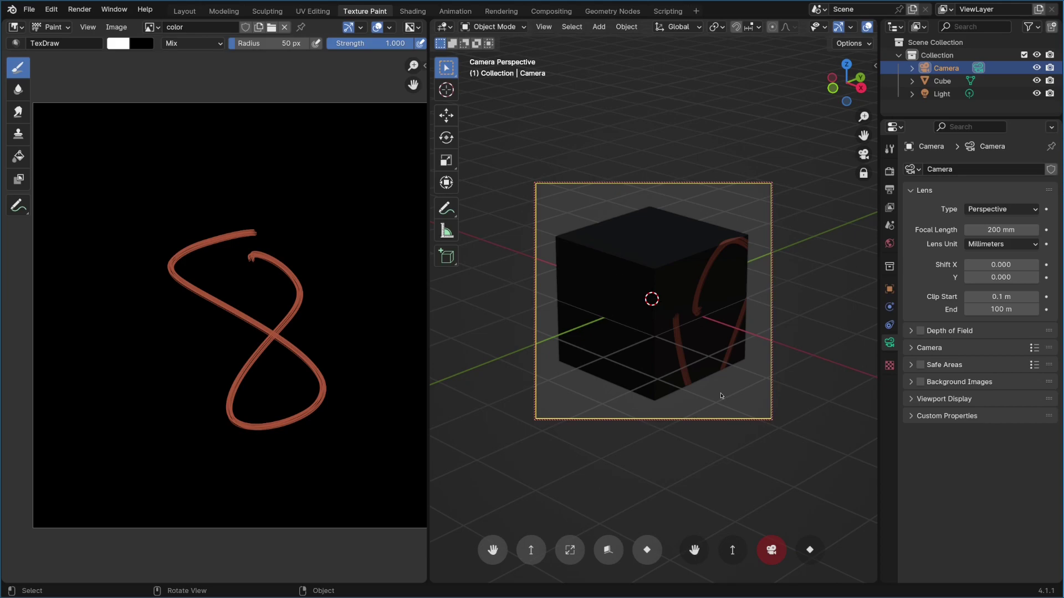
Unlock the camera, select the cube, and switch it to Texture Paint mode
left_click(773, 556)
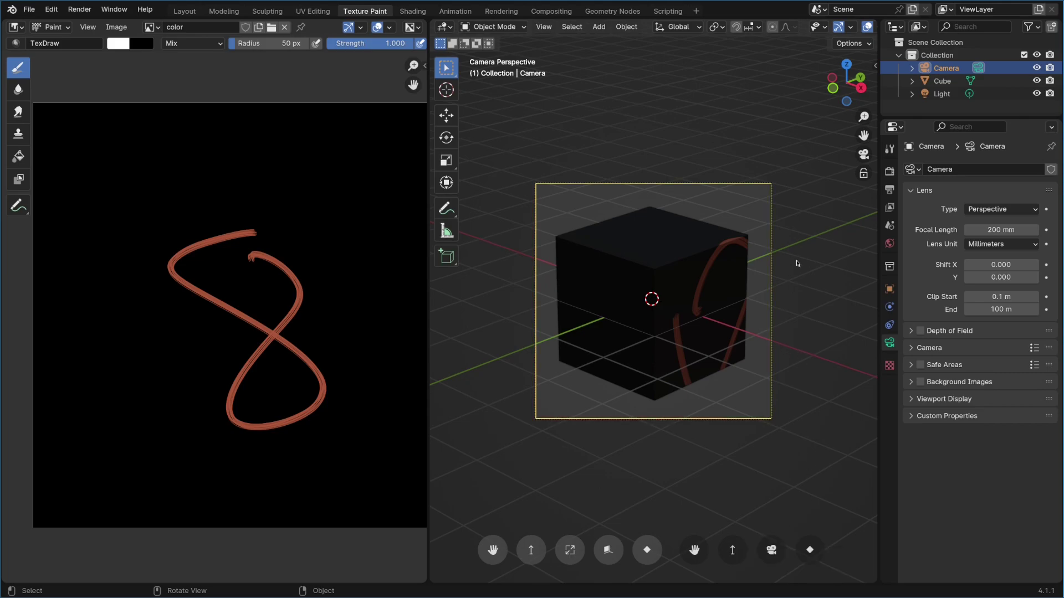
middle_click_drag(820, 245, 663, 351, "shift")
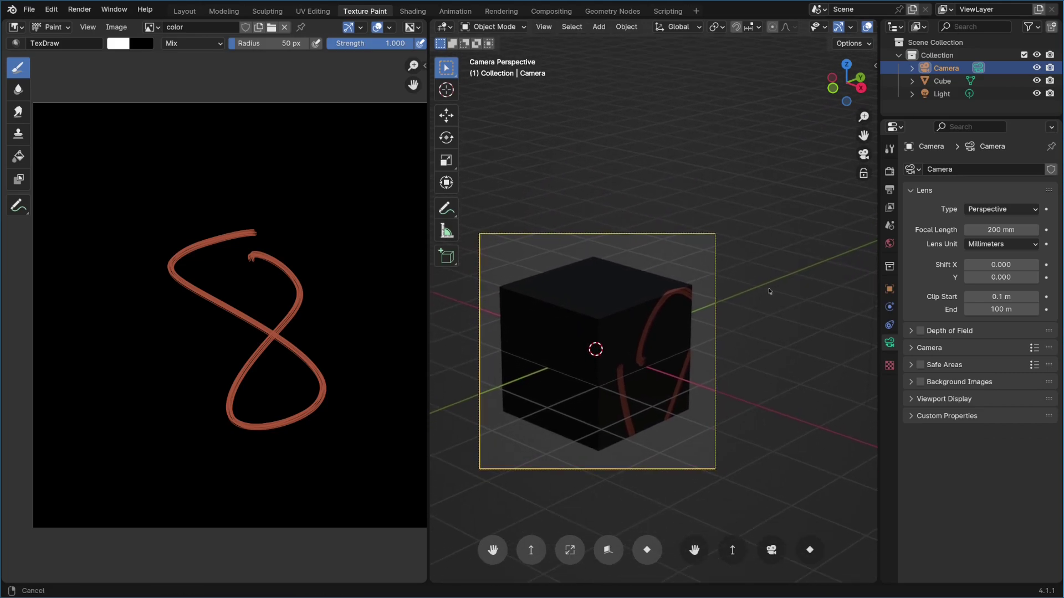
left_click(874, 66)
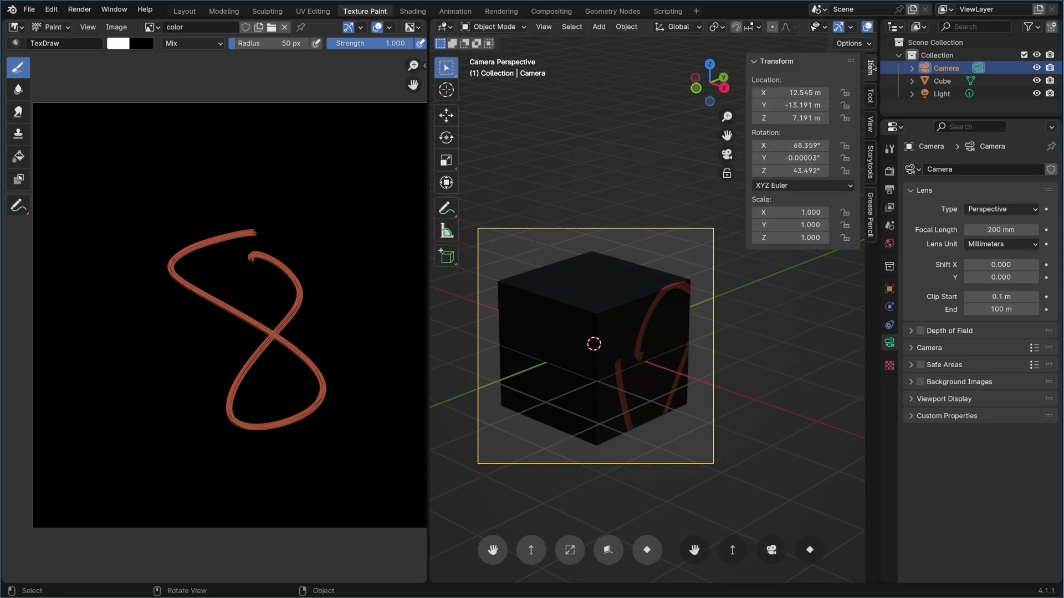
left_click(871, 130)
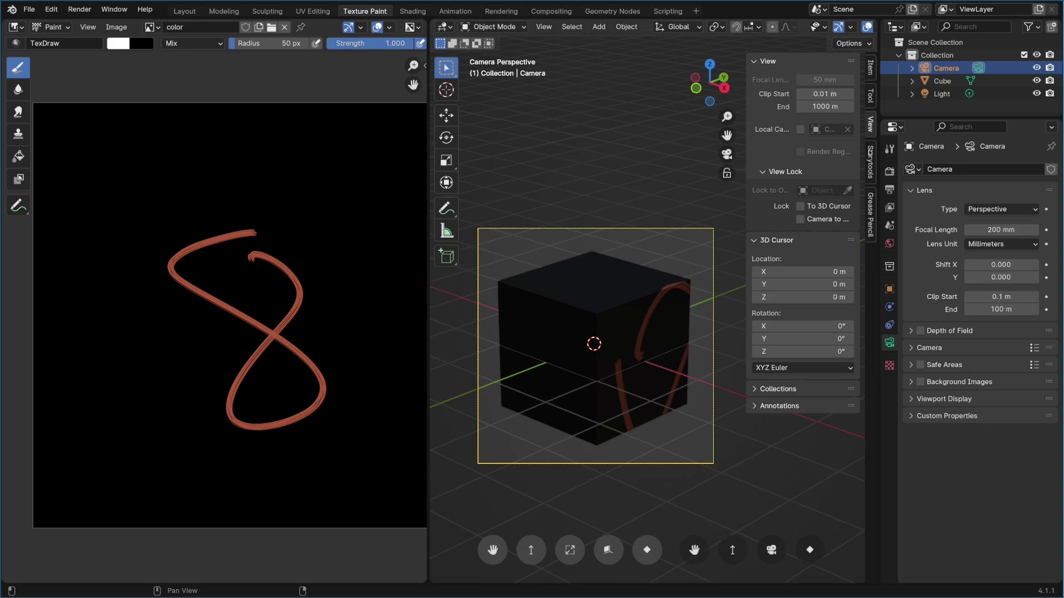
left_click(871, 99)
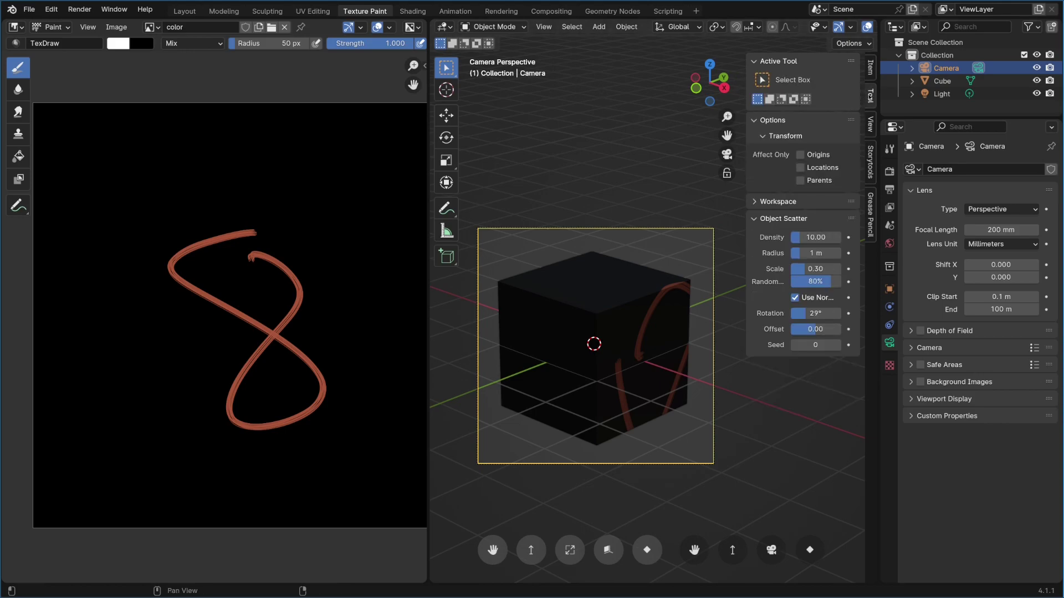
left_click(600, 299)
left_click(492, 27)
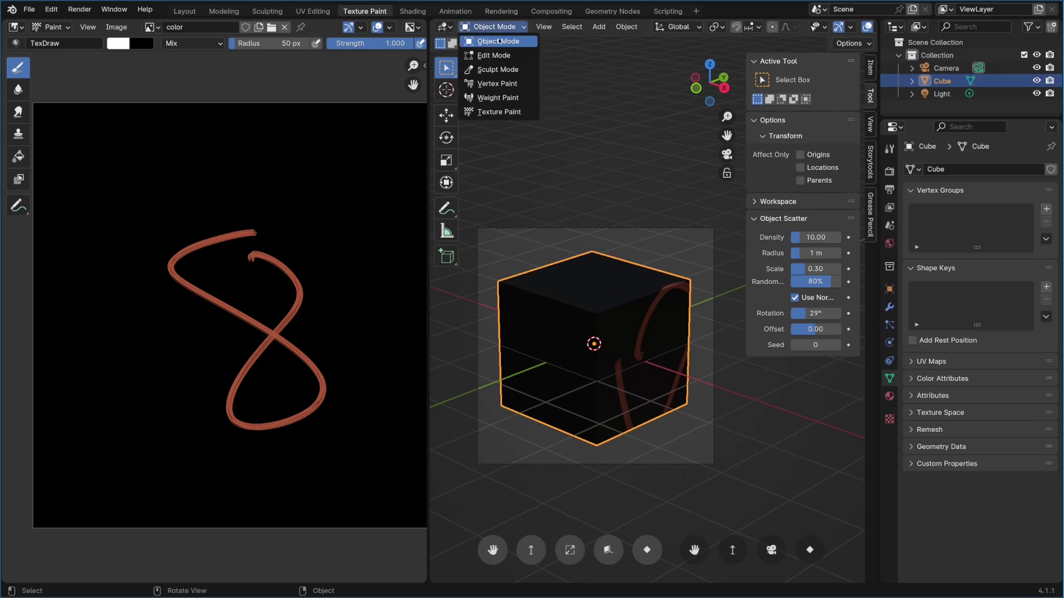
left_click(496, 114)
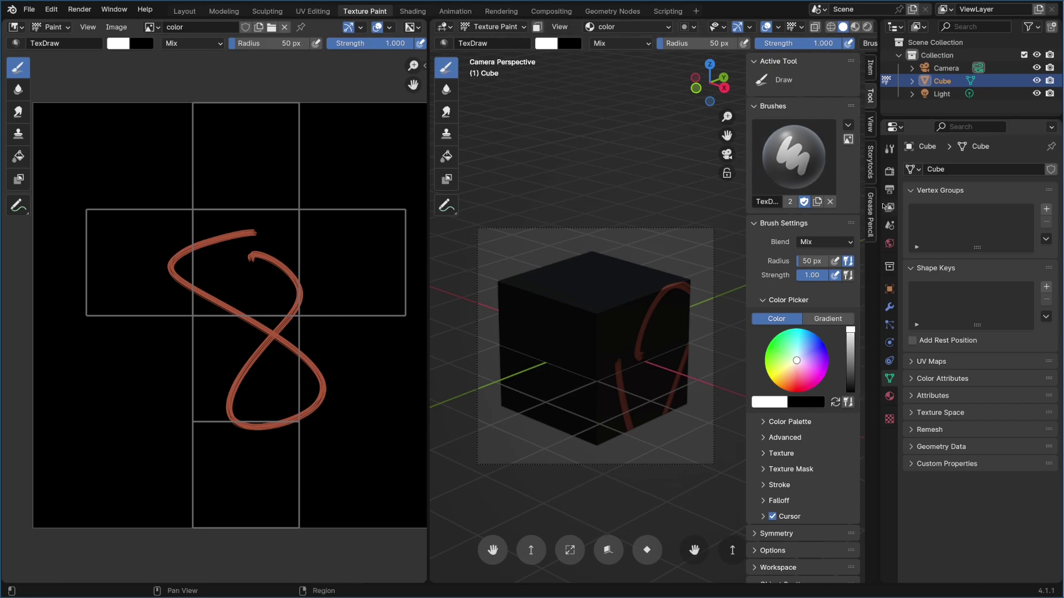
Set the External screen grab size to 1024 px in the tool Options
scroll(844, 229, "down", 2)
scroll(819, 463, "down", 1)
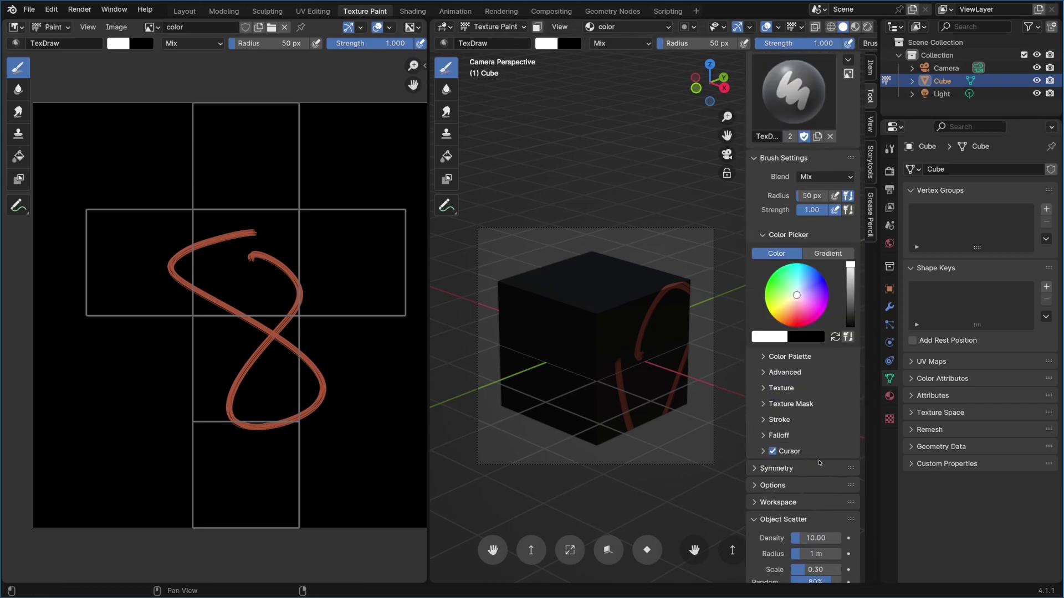
left_click(798, 490)
scroll(798, 493, "down", 3)
left_click(791, 496)
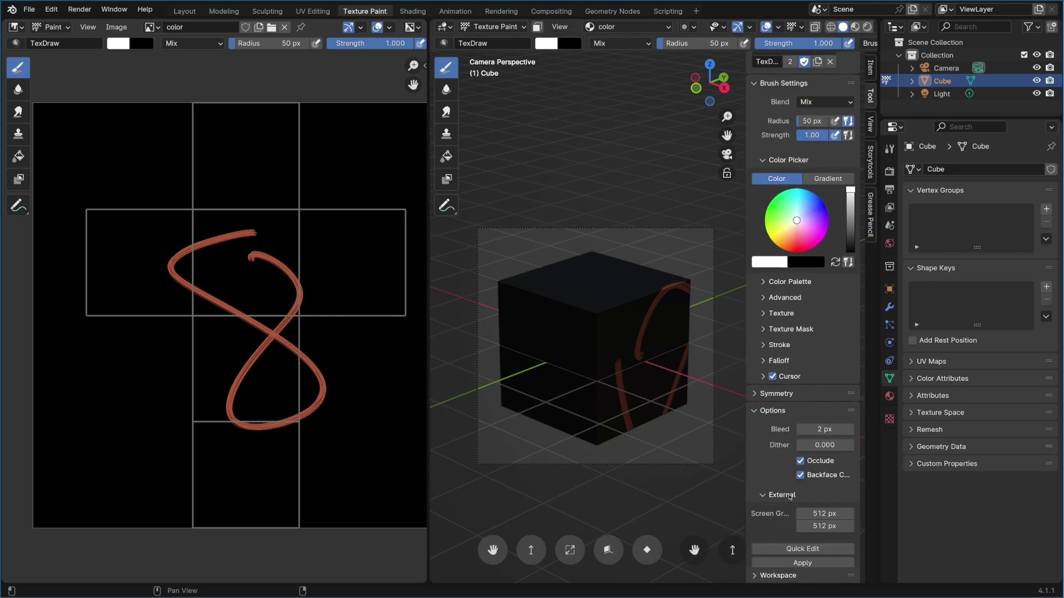
scroll(810, 349, "down", 4)
left_click_drag(824, 426, 826, 416)
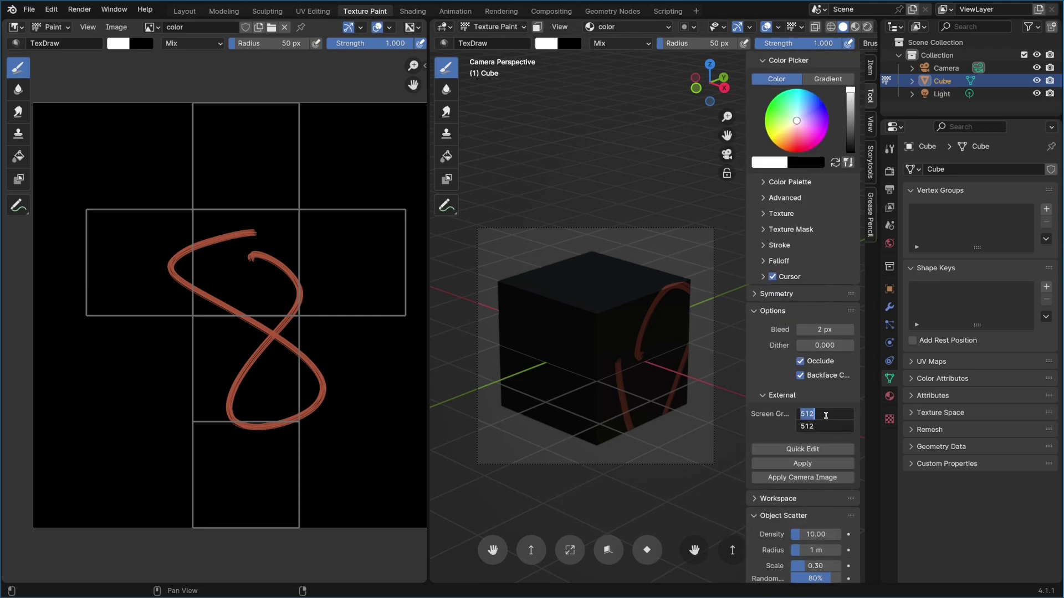
type("1024")
key("Return")
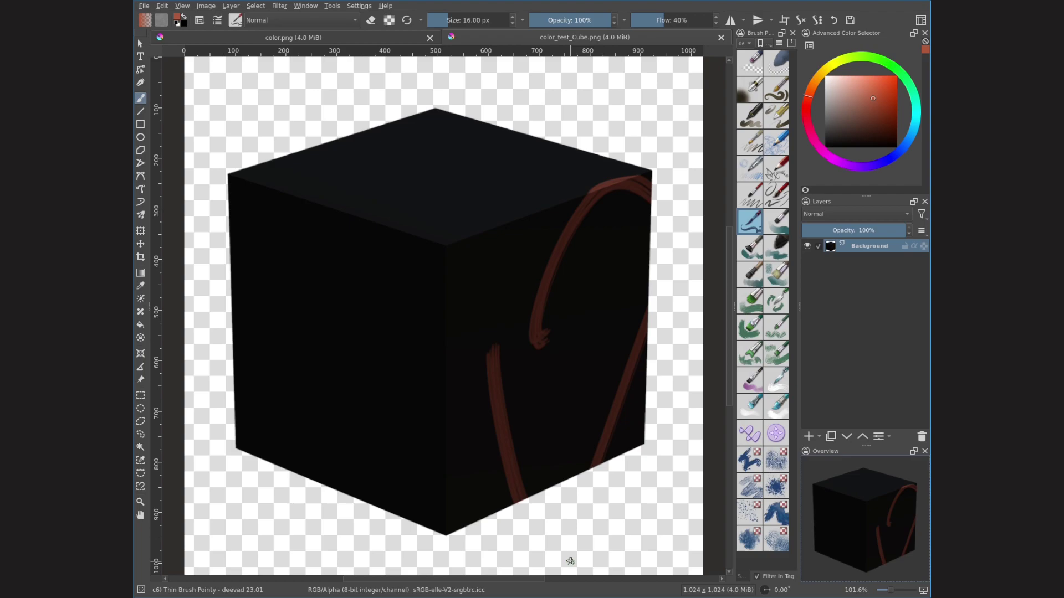
Paint an orange looping scribble on a new layer over the cube and save the PNG
left_click_drag(893, 99, 877, 83)
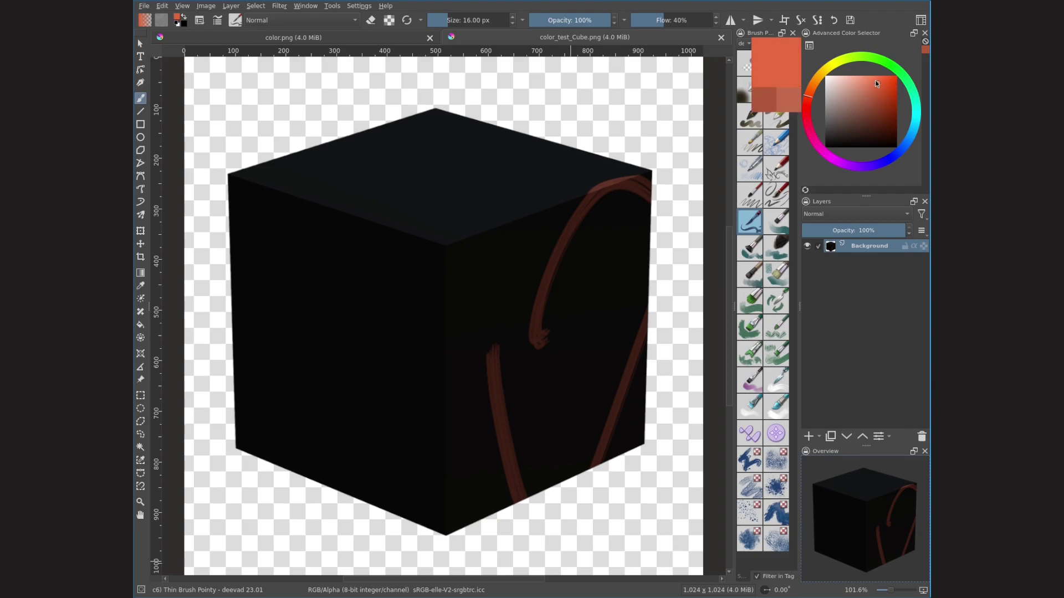
left_click(816, 83)
left_click(809, 436)
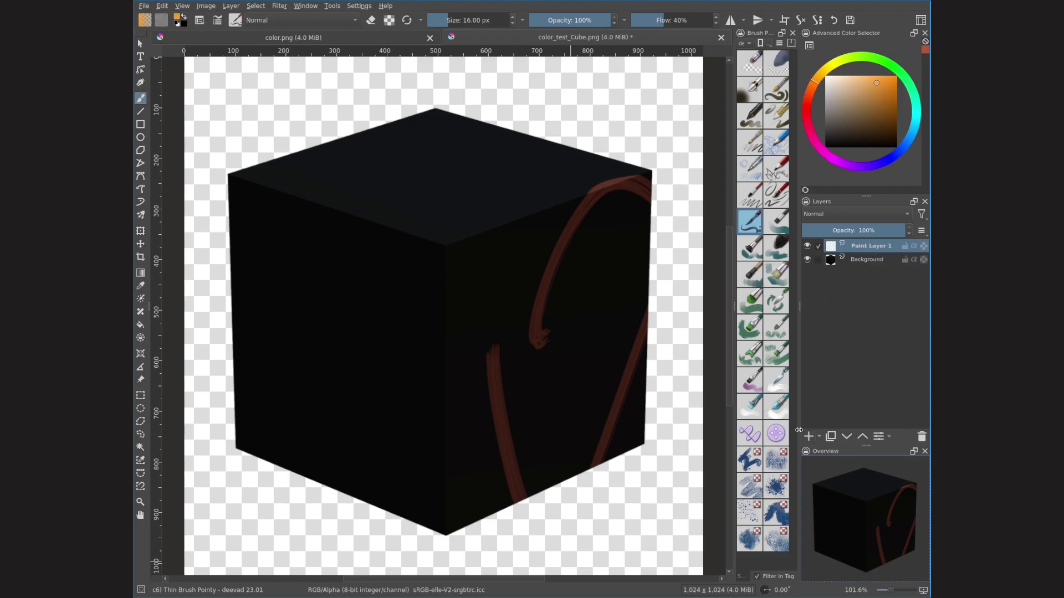
mouse_move(421, 253)
left_mouse_down()
mouse_move(368, 244)
mouse_move(502, 278)
mouse_move(574, 185)
mouse_move(466, 388)
left_mouse_up()
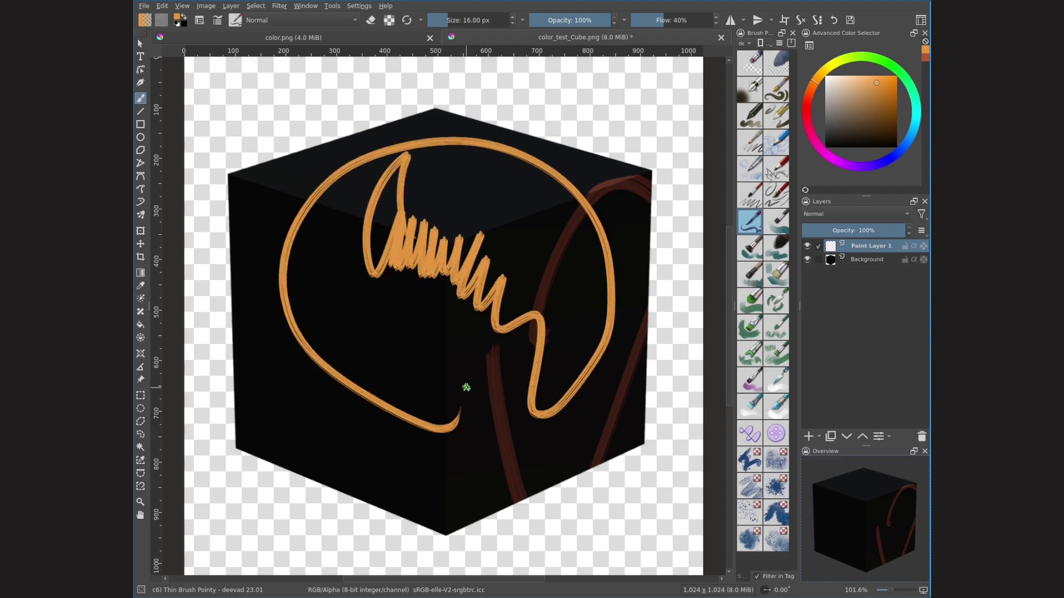
key("ctrl+s")
left_click(612, 424)
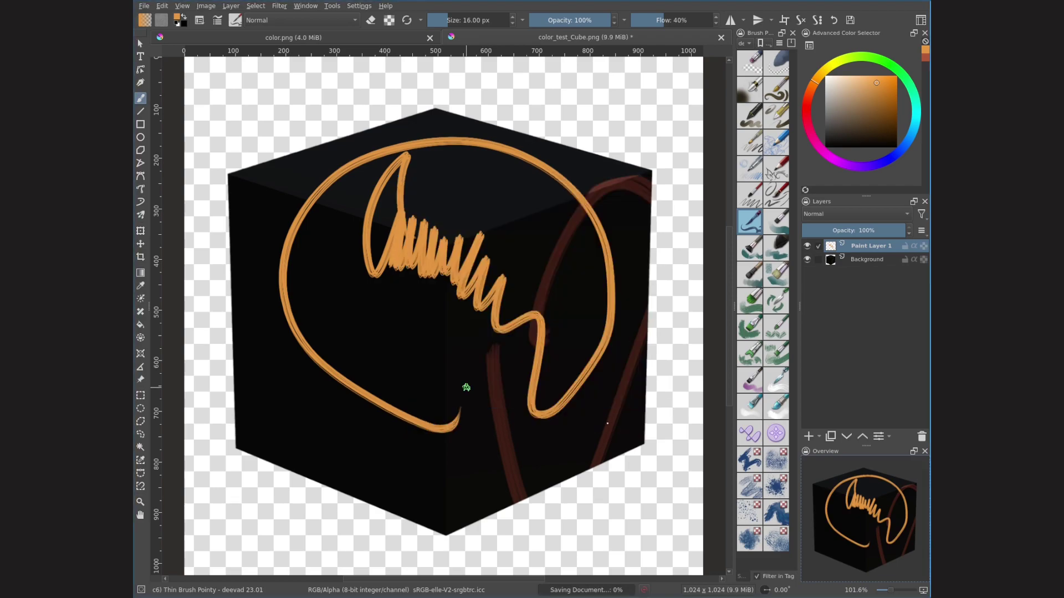
Hide the black Background layer and resave color_test_Cube.png with only the orange stroke
left_click(807, 259)
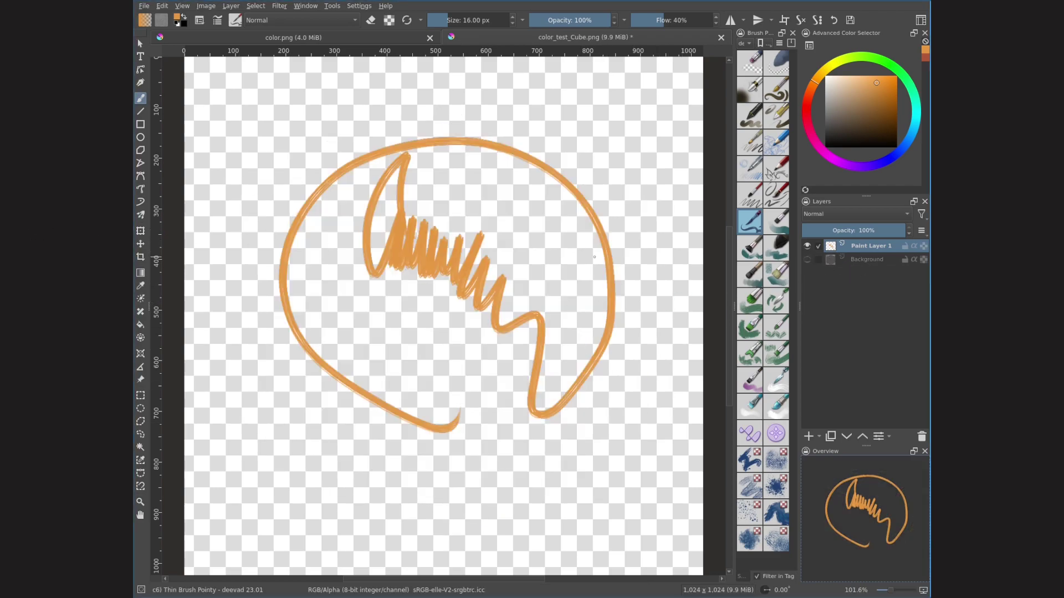
key("ctrl+s")
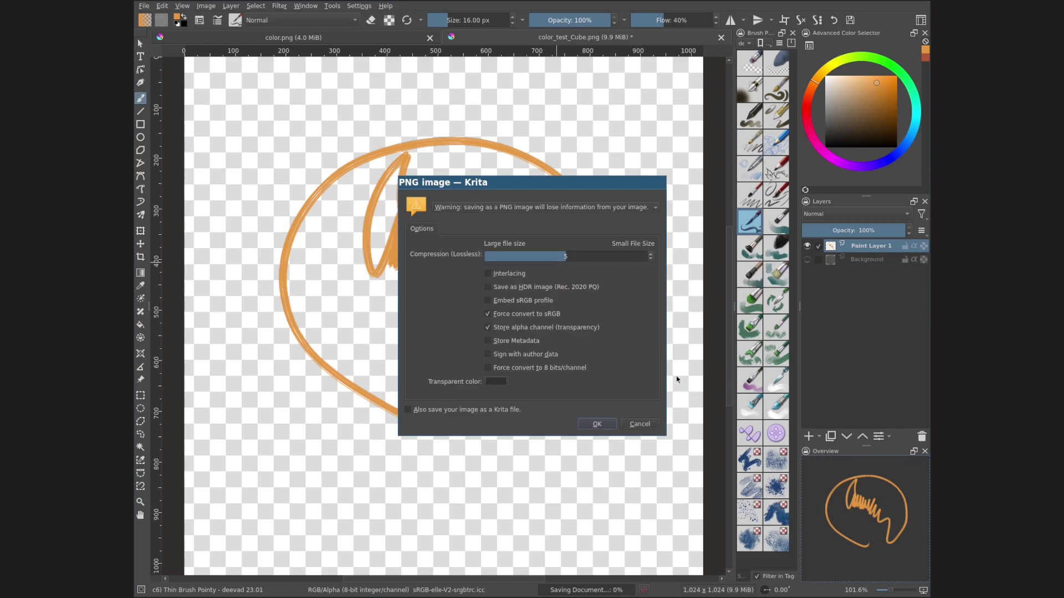
left_click(601, 424)
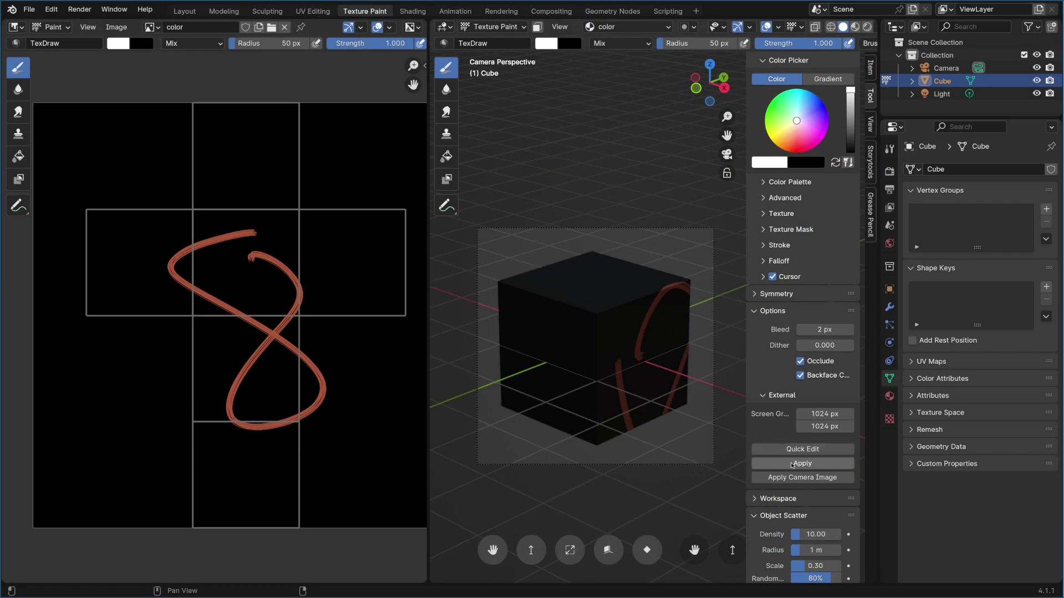
Project the orange Krita scribble back onto the cube and orbit to check it
left_click(792, 464)
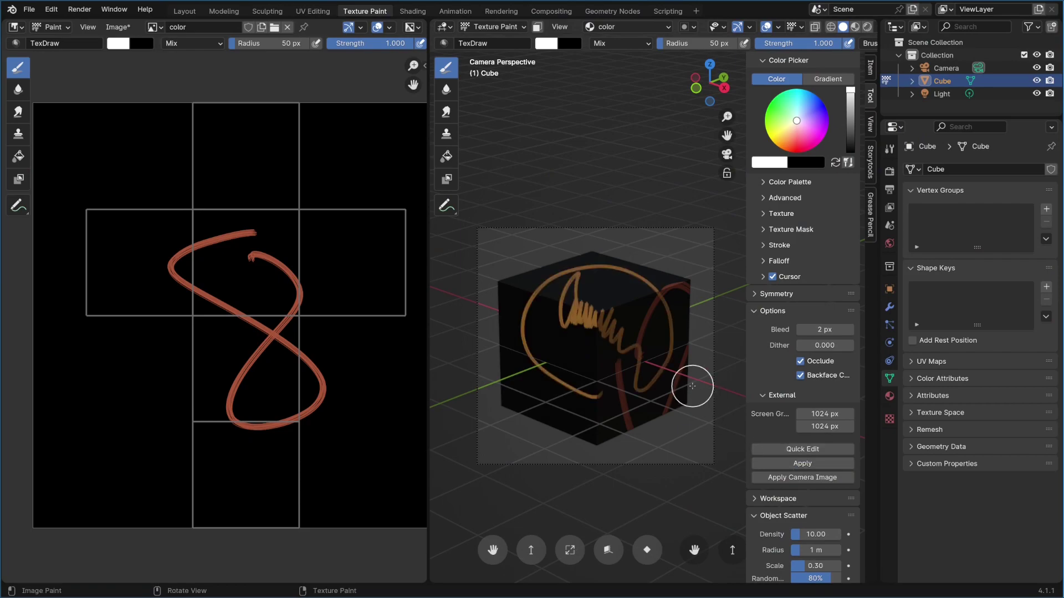
mouse_move(692, 386)
middle_mouse_down()
mouse_move(613, 185)
mouse_move(621, 224)
mouse_move(681, 321)
middle_mouse_up()
scroll(681, 321, "up", 3)
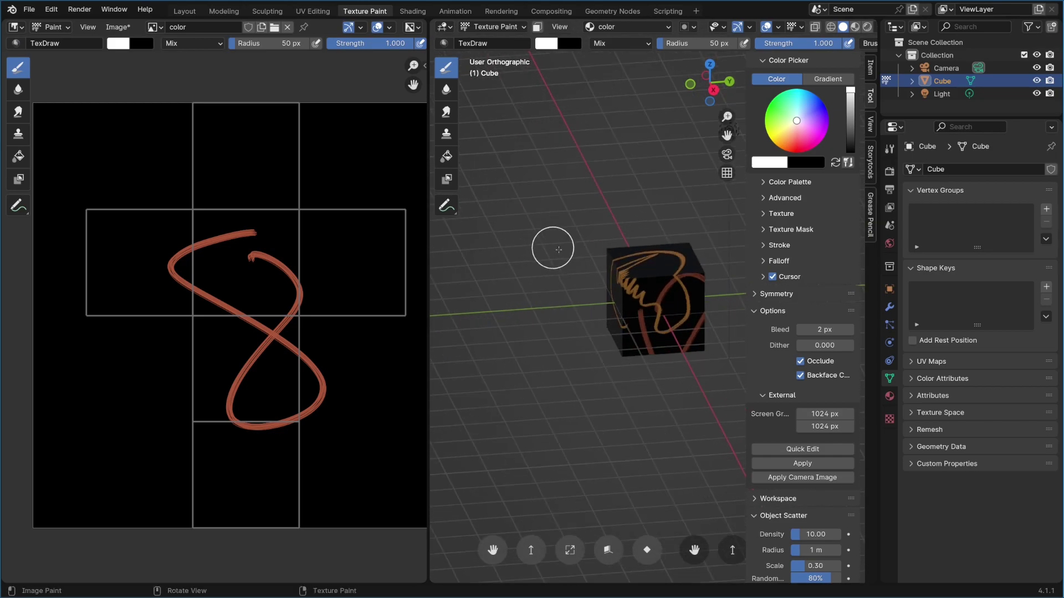
View the cube in Rendered shading from the camera, re-project, and send a fresh snapshot to Krita
left_click(867, 26)
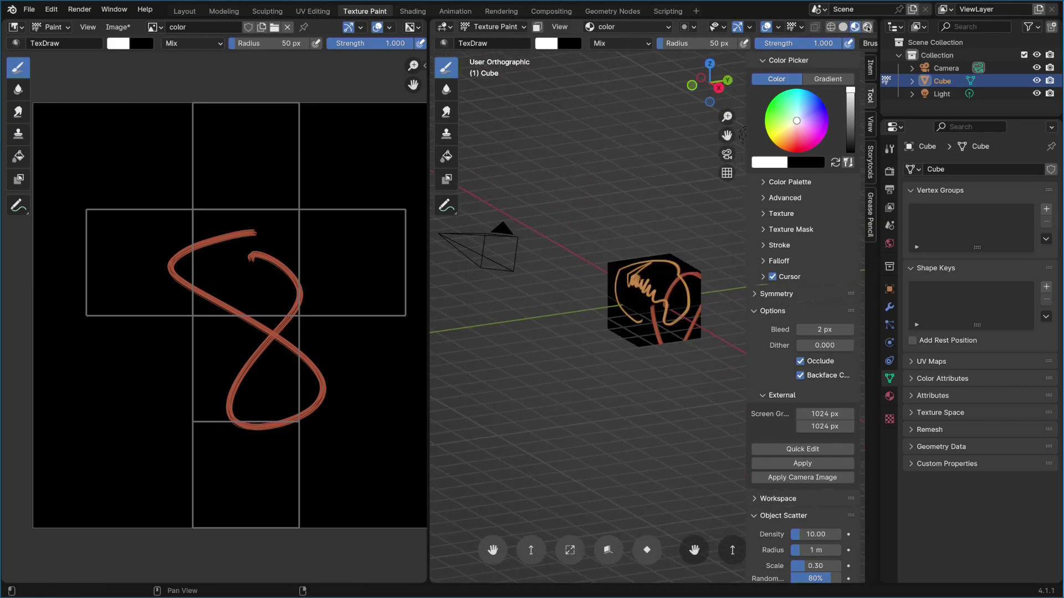
mouse_move(682, 227)
middle_mouse_down()
mouse_move(606, 343)
mouse_move(612, 361)
mouse_move(589, 367)
mouse_move(656, 354)
mouse_move(715, 317)
middle_mouse_up()
scroll(634, 373, "up", 2)
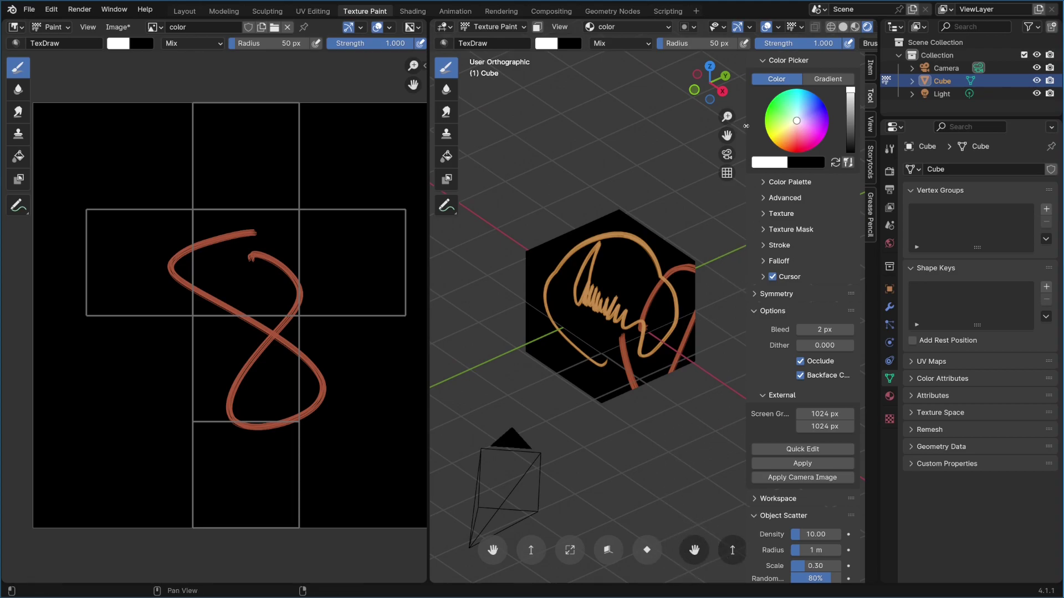
left_click(727, 154)
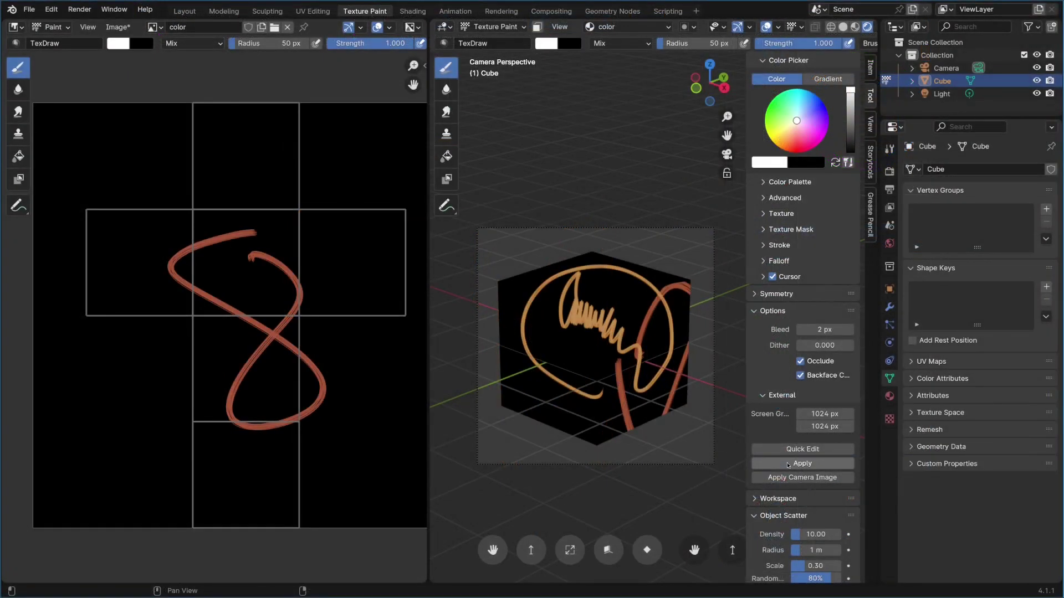
left_click(787, 463)
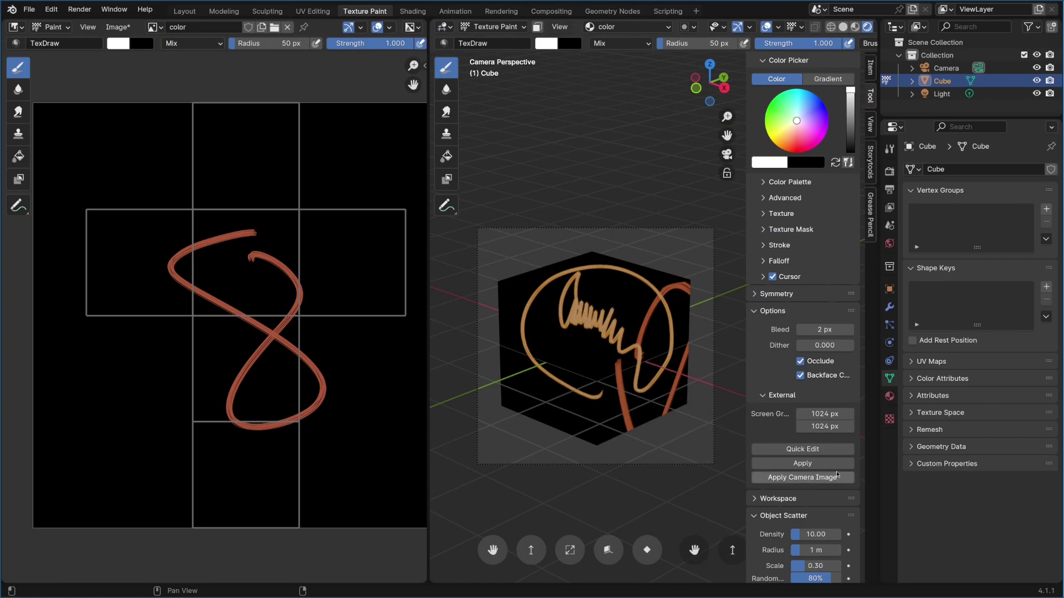
left_click(806, 454)
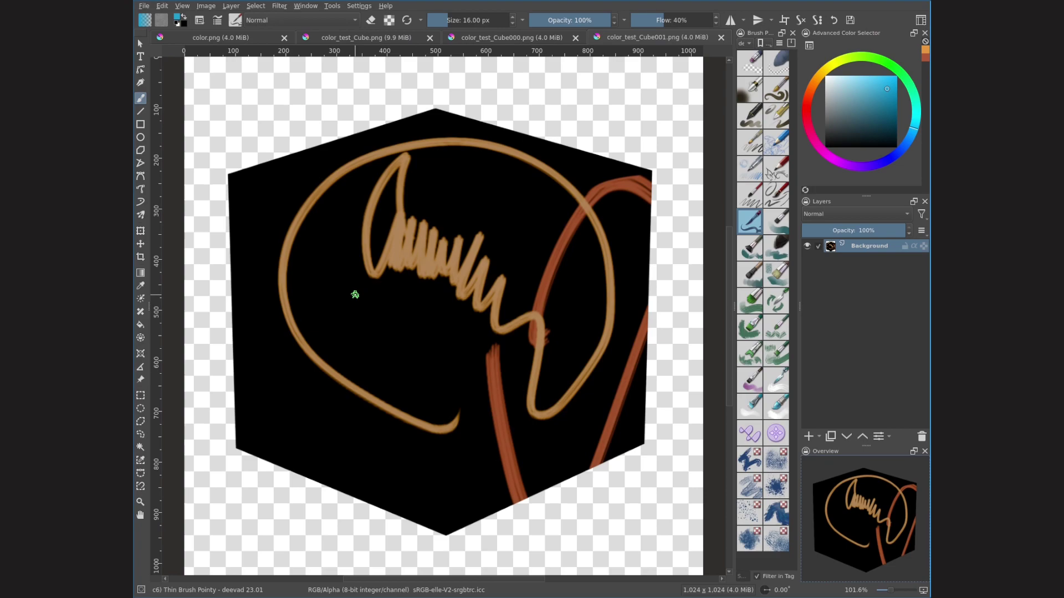
Paint a blue Bristle Thick Textured patch over the cube's left face and save the PNG
left_click(750, 301)
mouse_move(308, 273)
left_mouse_down()
mouse_move(303, 372)
mouse_move(323, 365)
mouse_move(370, 294)
mouse_move(391, 319)
mouse_move(386, 396)
mouse_move(397, 429)
left_mouse_up()
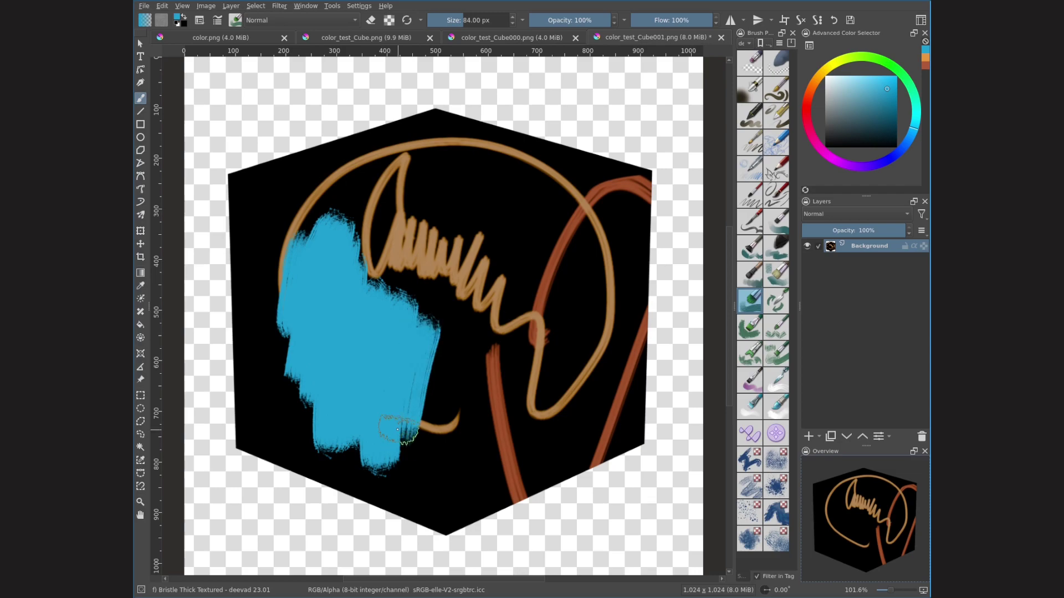
key("ctrl+s")
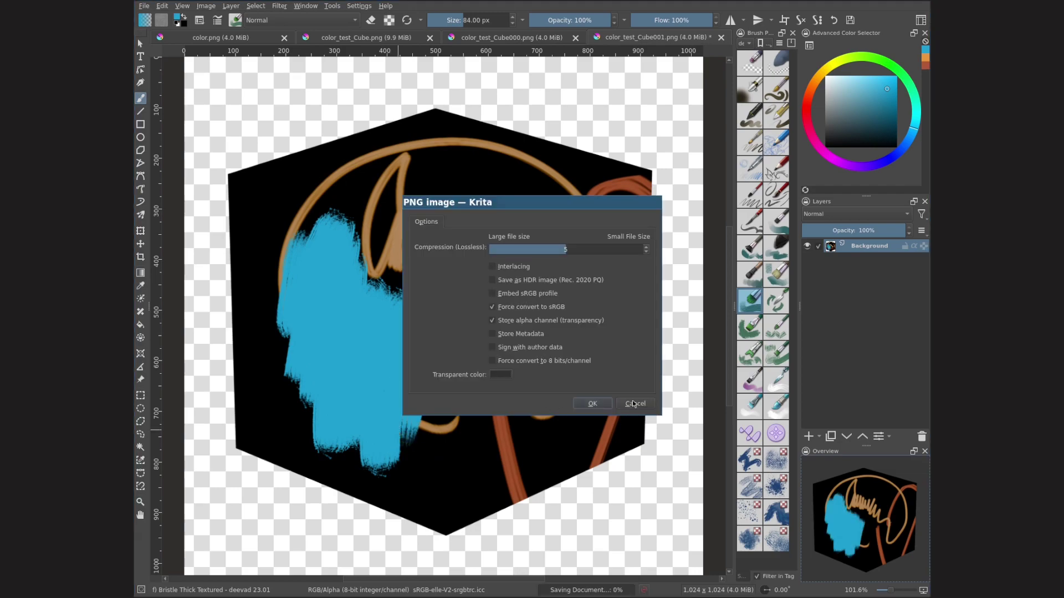
left_click(592, 404)
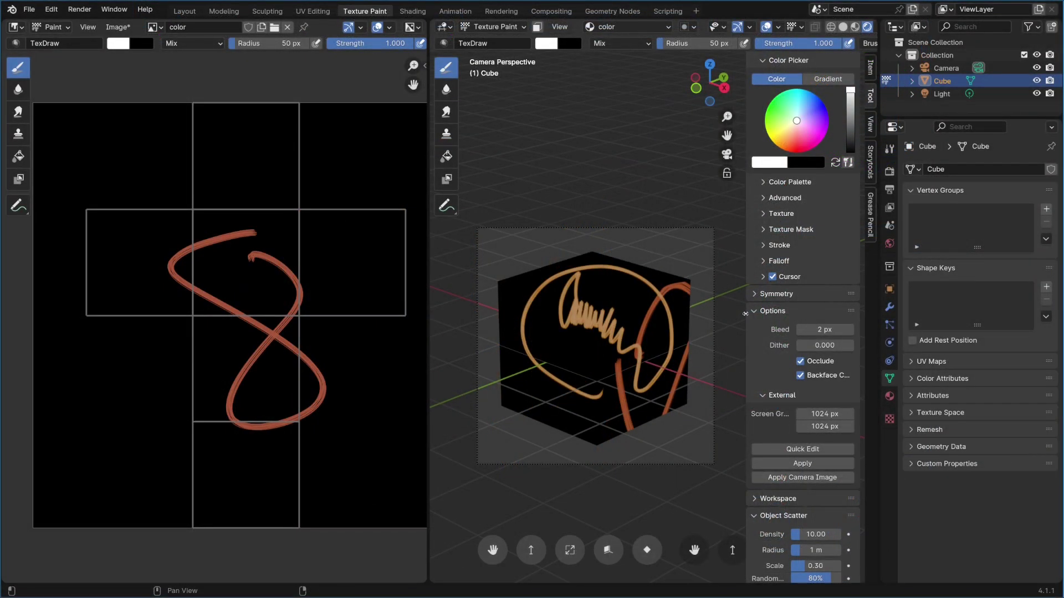
Apply the edited image again so Krita's blue patch appears on the cube's left face
left_click(807, 465)
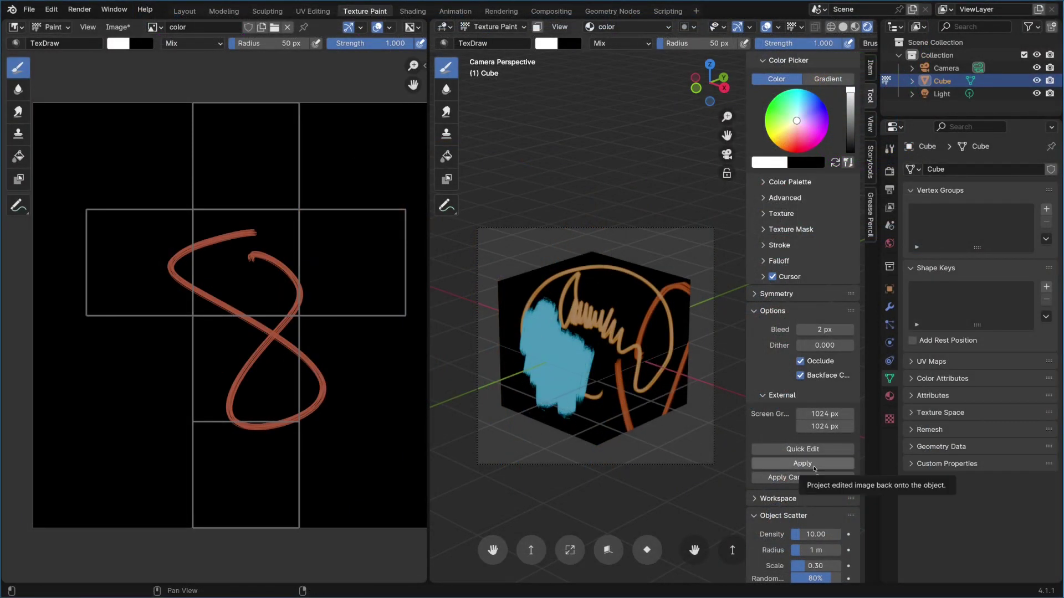
left_click(813, 465)
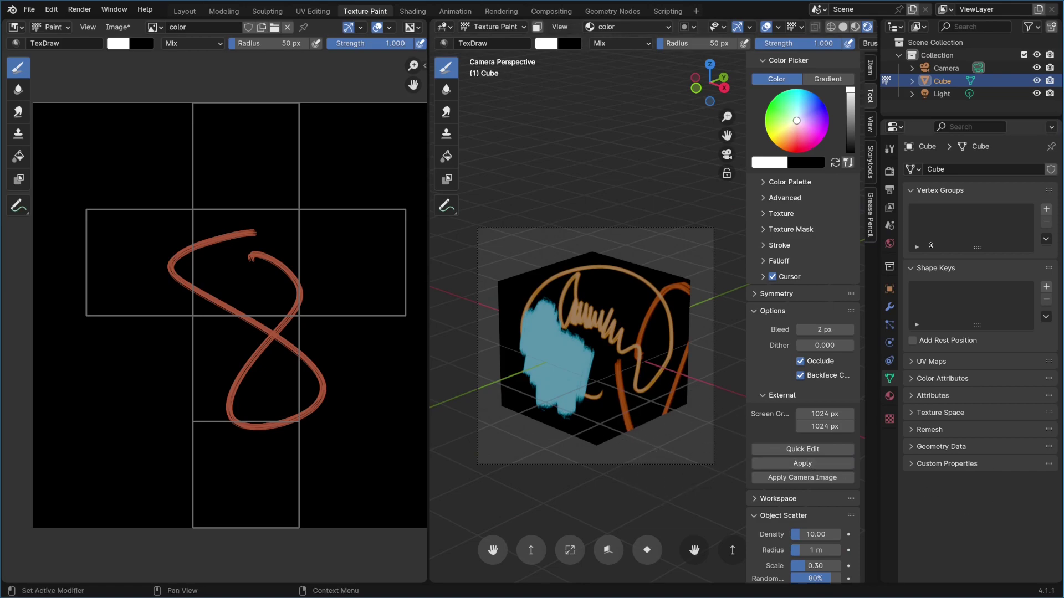
Change the render Colour Management View Transform from AgX to Standard
left_click(889, 171)
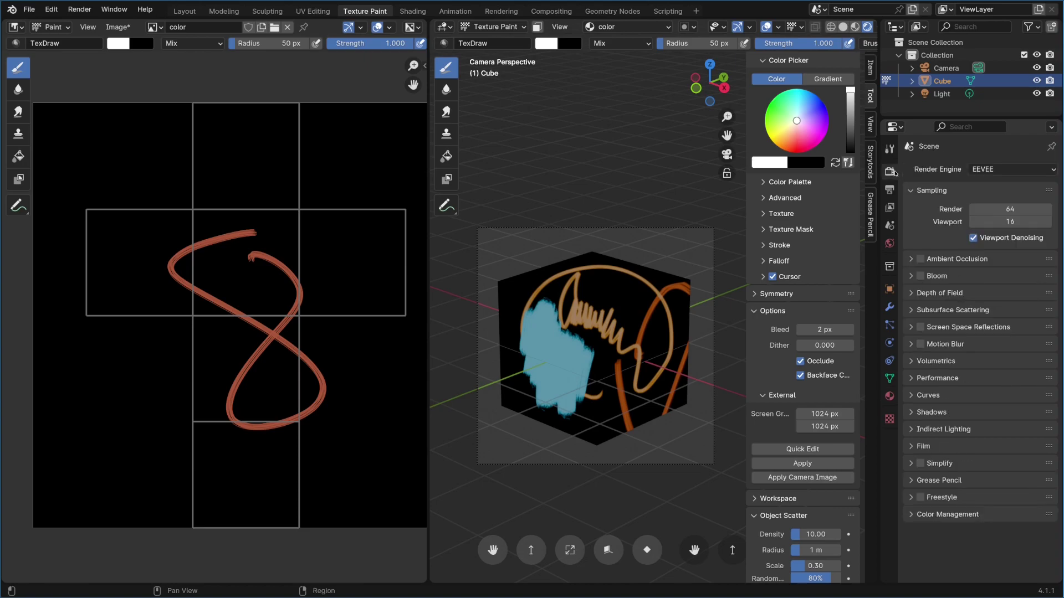
left_click(948, 514)
scroll(942, 498, "down", 3)
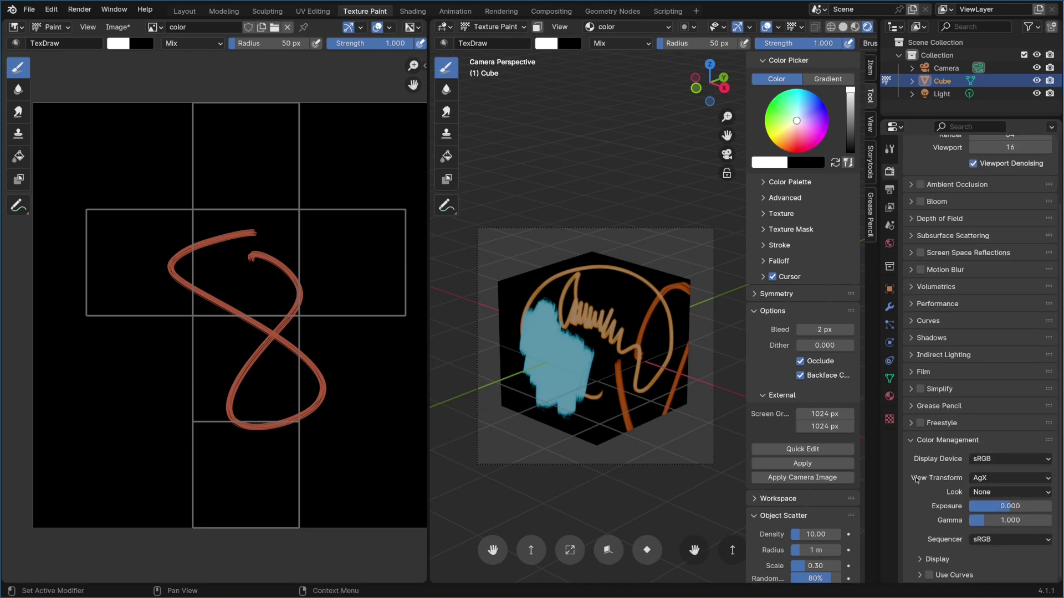
left_click(1001, 480)
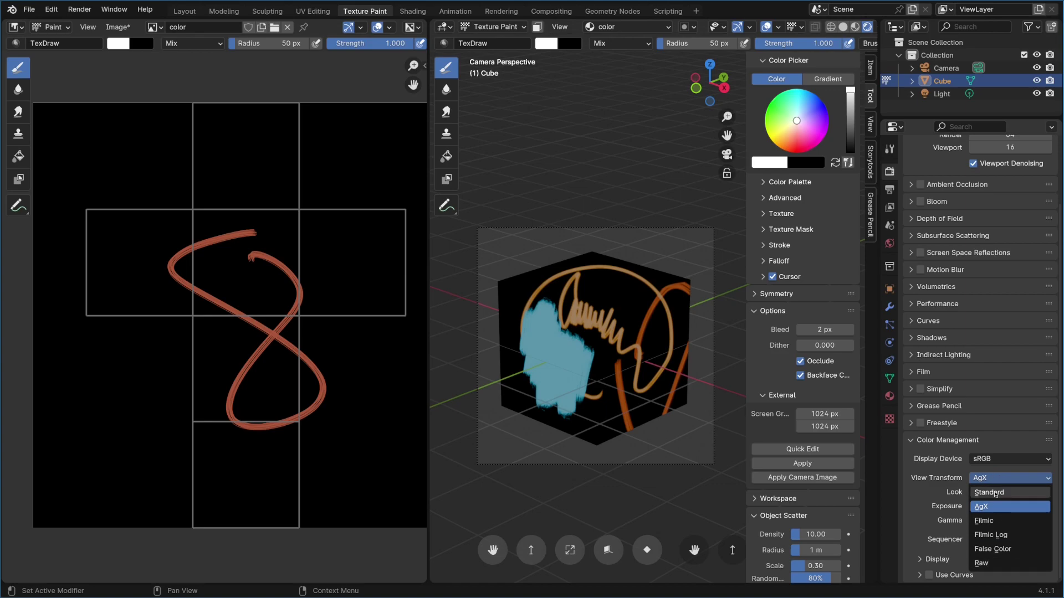
left_click(995, 493)
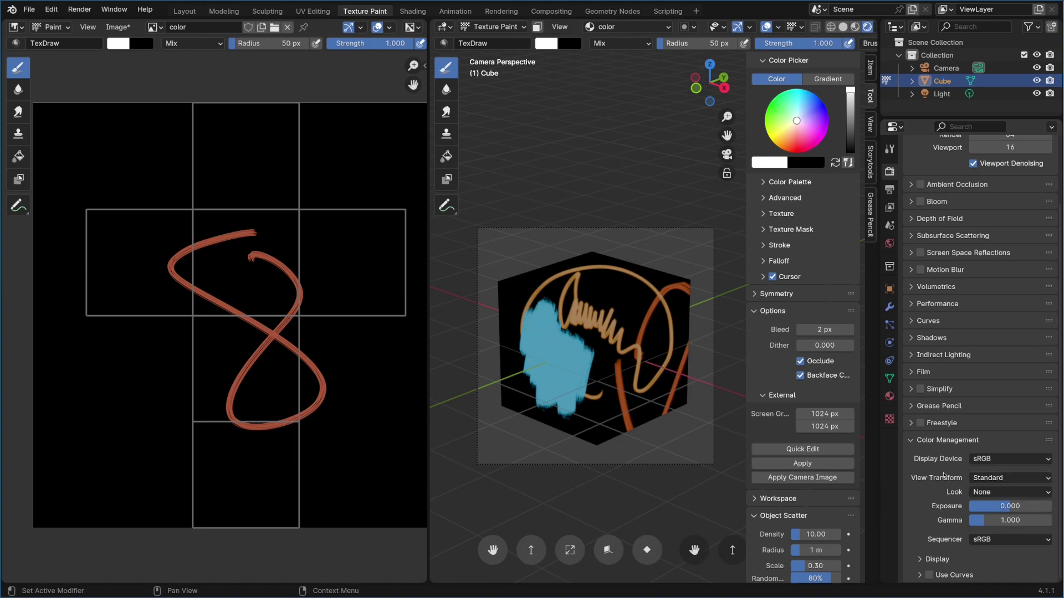
left_click(1003, 479)
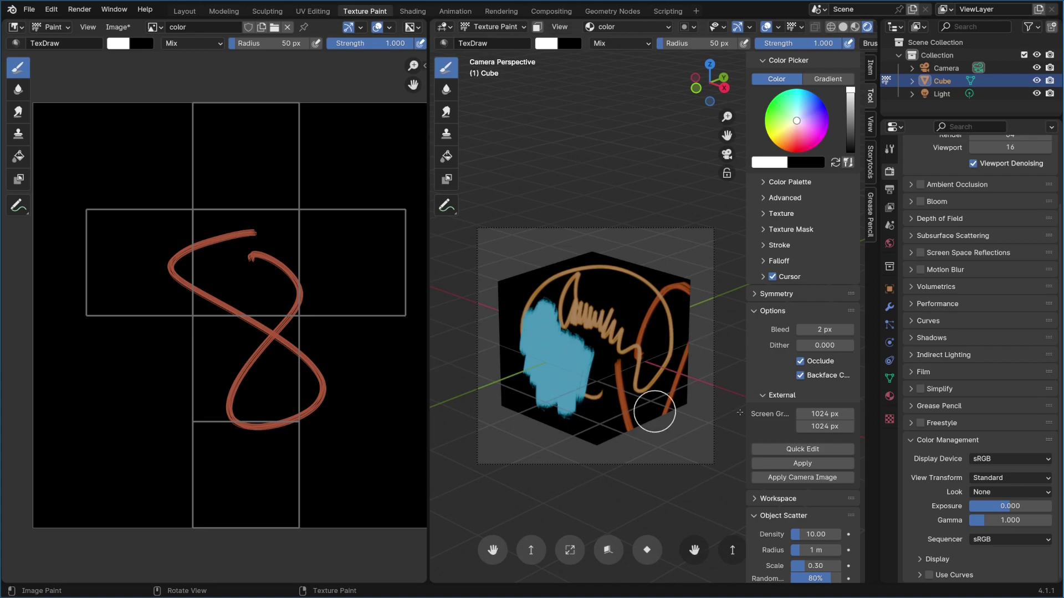
Send a new camera-view snapshot of the cube to Krita as color_test_Cube003.png, then return to Blender
left_click(803, 449)
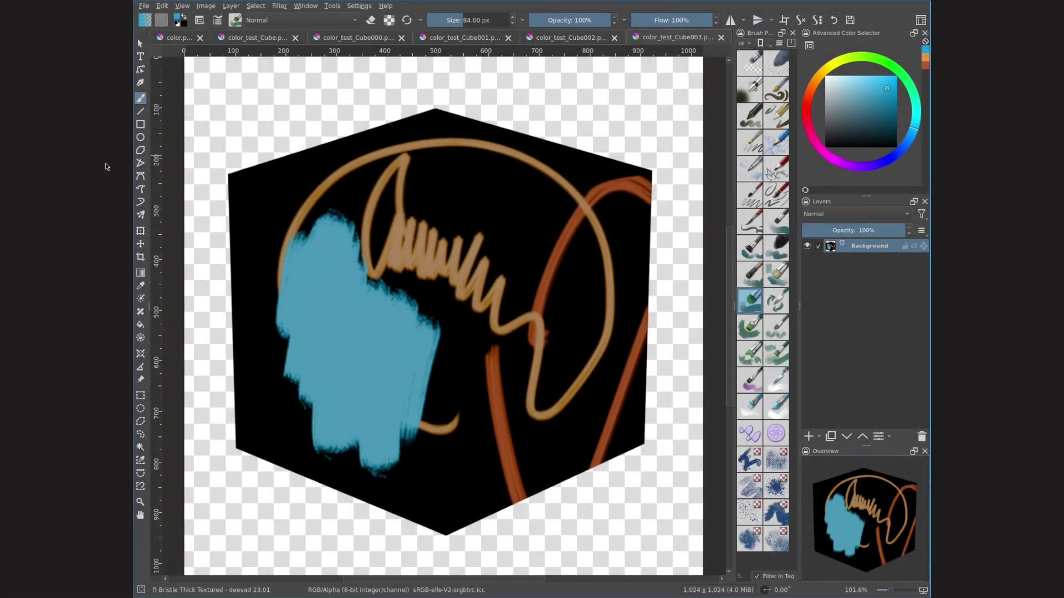
key("alt+Tab")
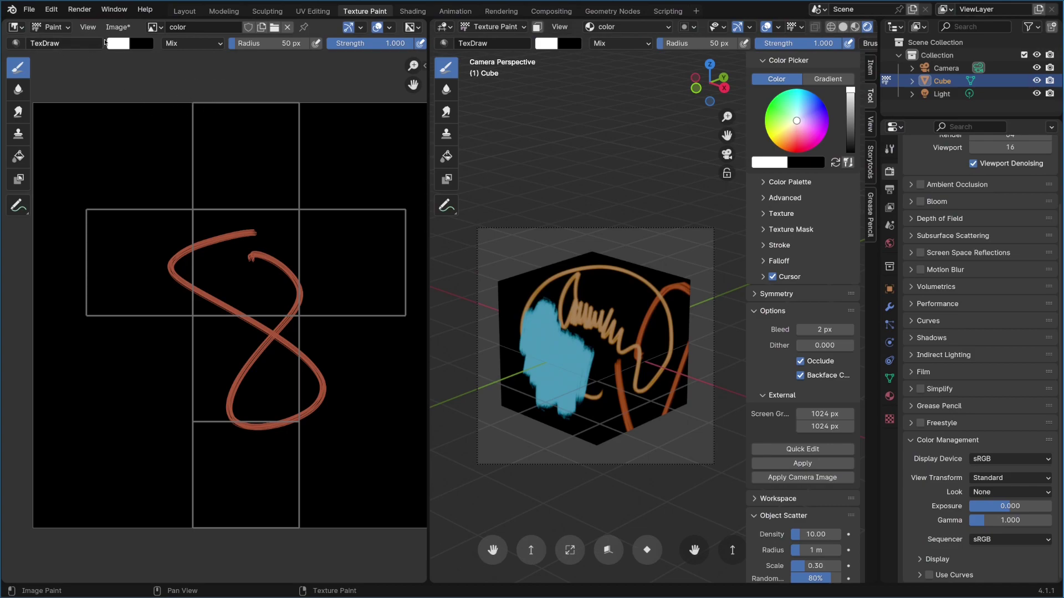
Edit the colour texture externally, save it as a plain grey PNG, and return to Blender
left_click(115, 27)
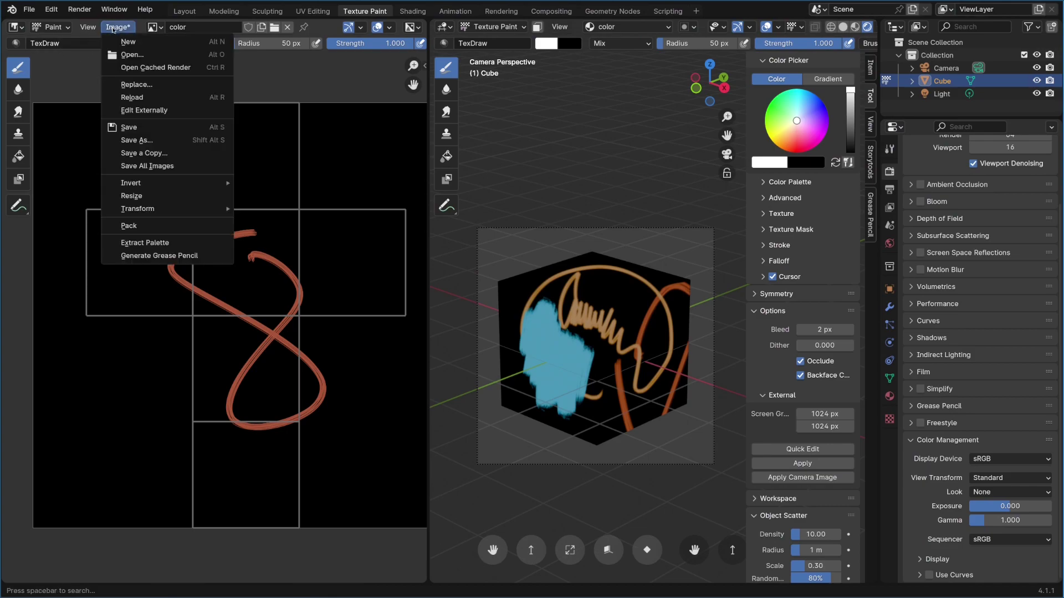
left_click(164, 111)
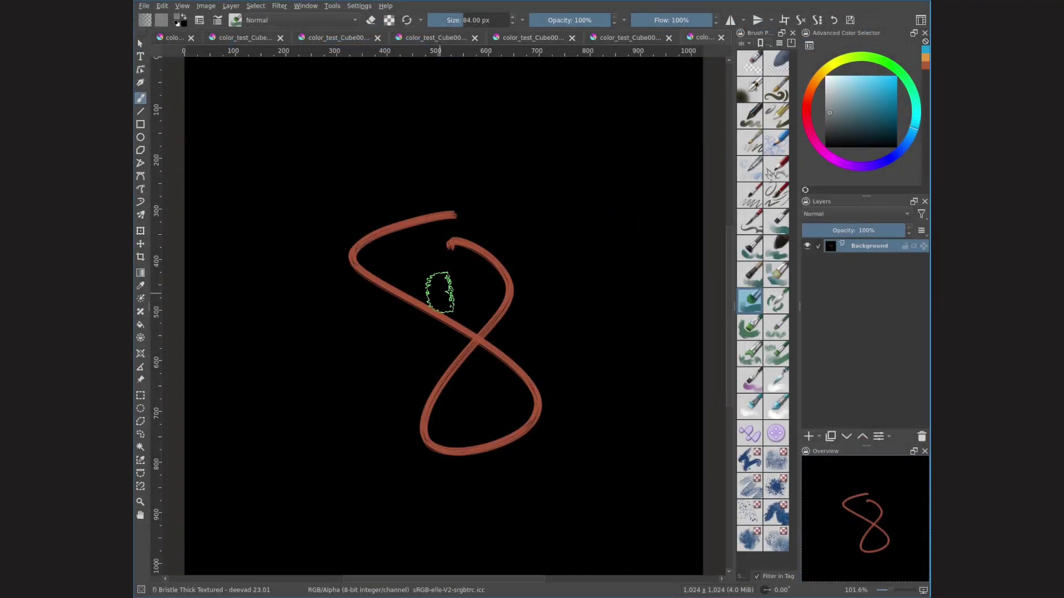
key("ctrl+s")
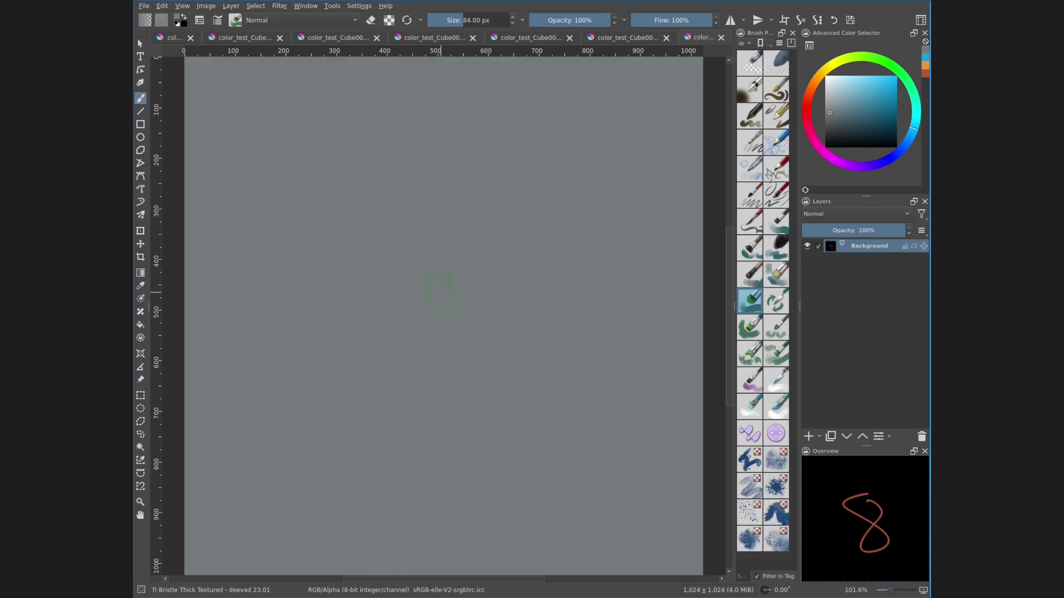
left_click(602, 413)
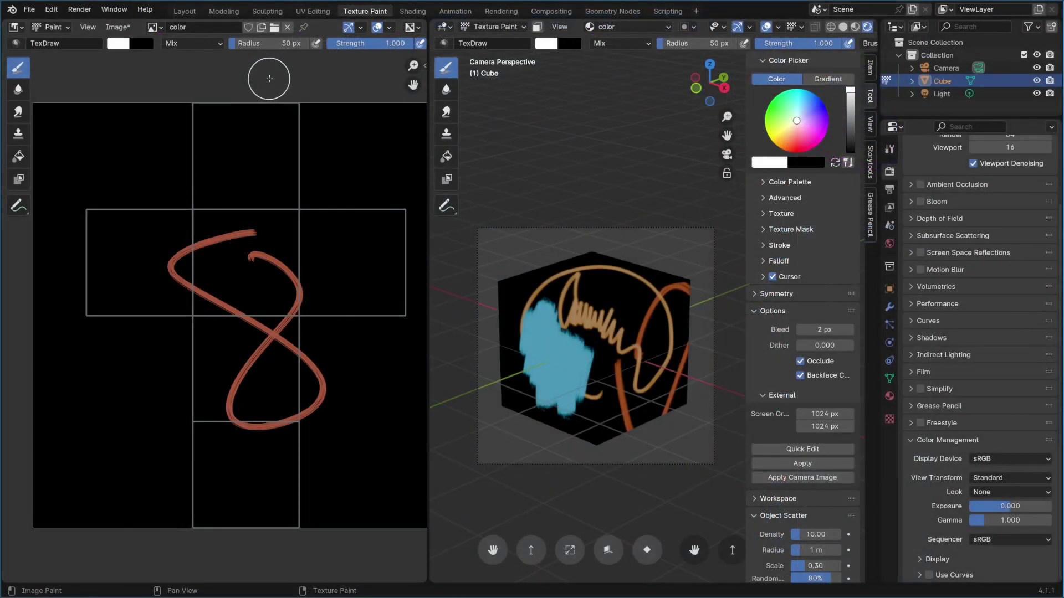
key("alt+r")
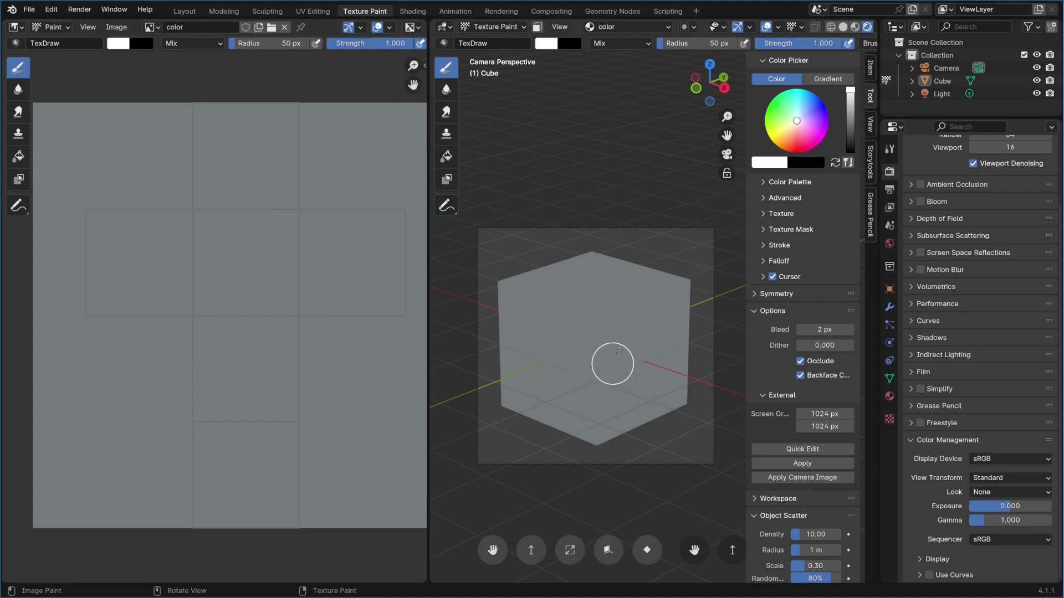
In the Modeling workspace, put the cube in Edit Mode with edge selection
left_click(224, 11)
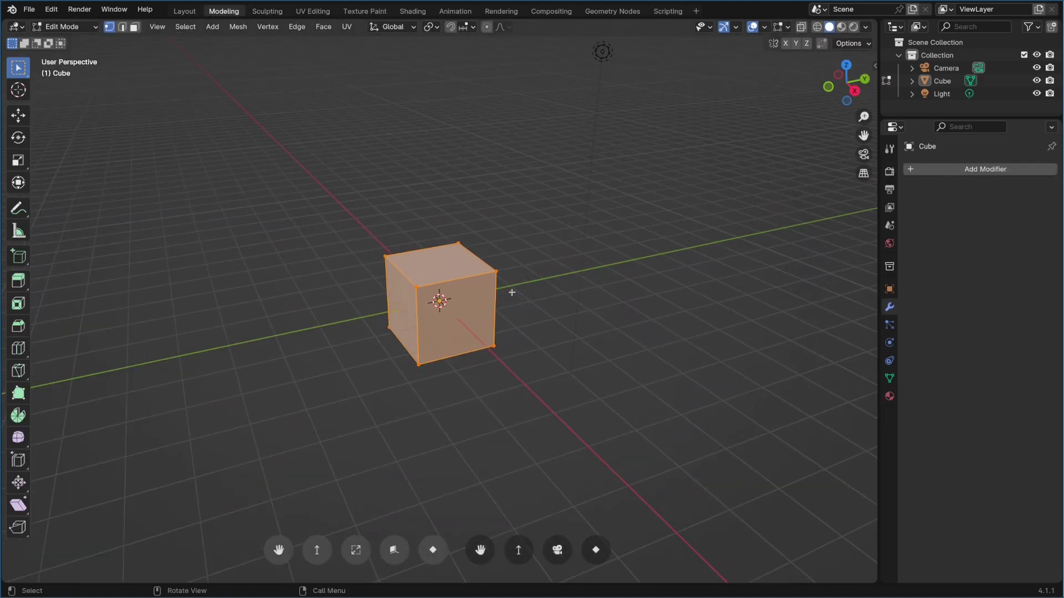
key("Tab")
scroll(522, 304, "down", 1)
key("Tab")
middle_click_drag(526, 290, 542, 285)
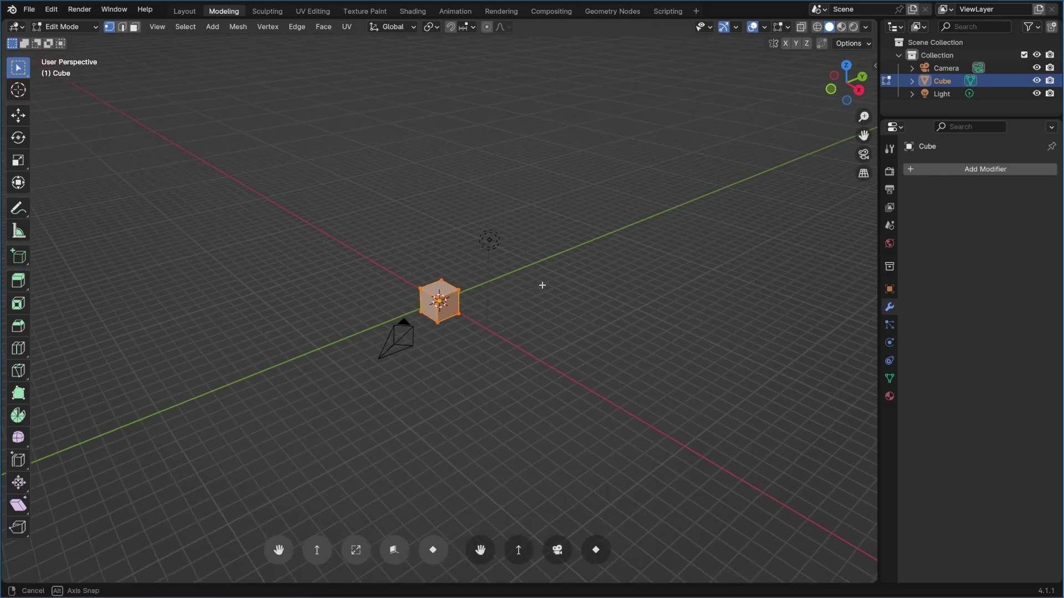
scroll(541, 284, "up", 5)
key("2")
scroll(537, 290, "up", 3)
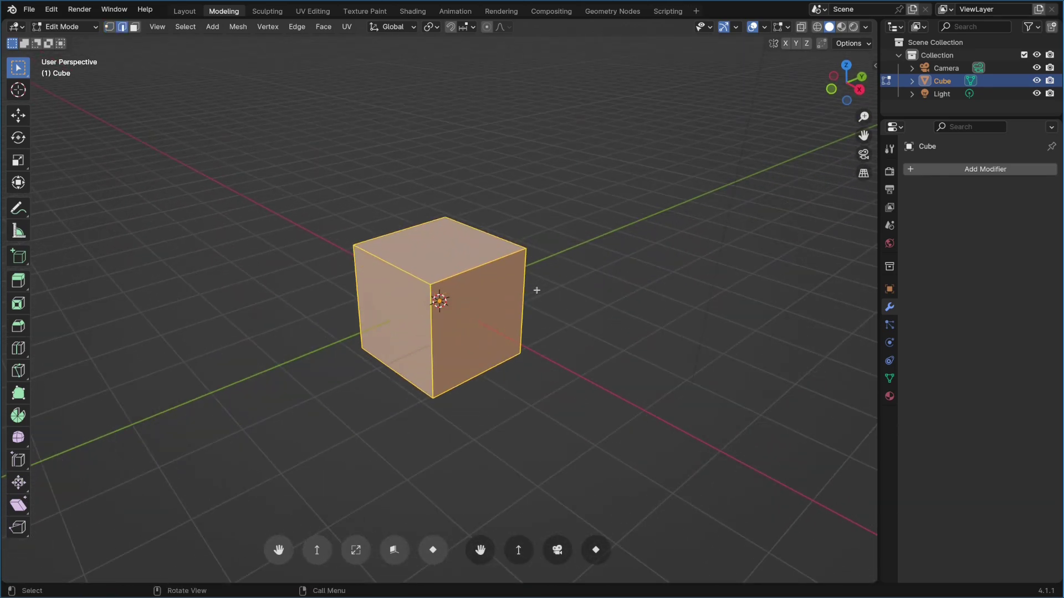
Add a Bevel modifier to the cube and widen its Amount to 0.18 m
left_click(922, 170)
mouse_move(881, 216)
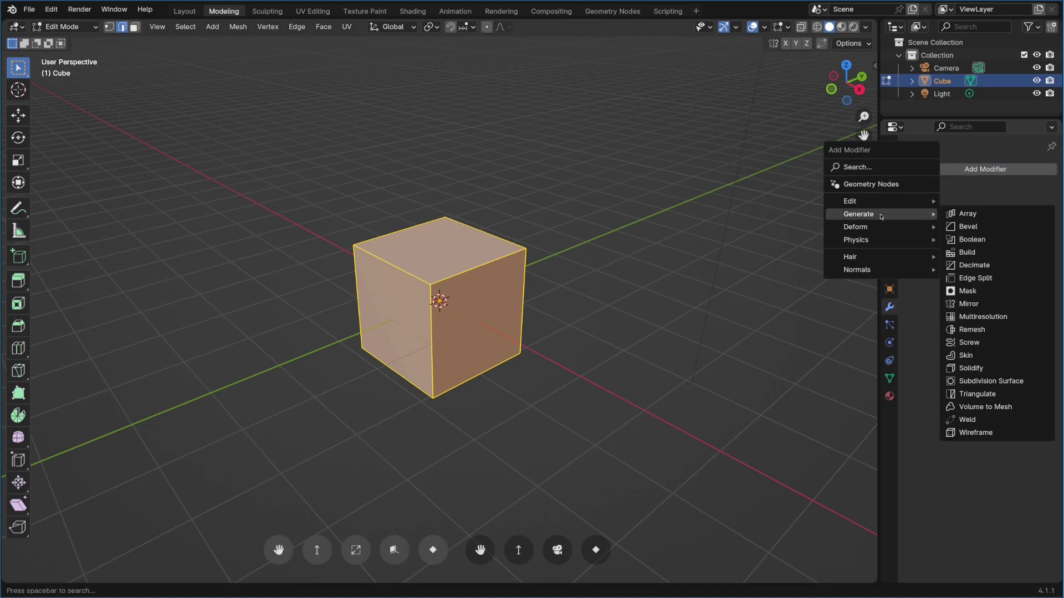
left_click(968, 227)
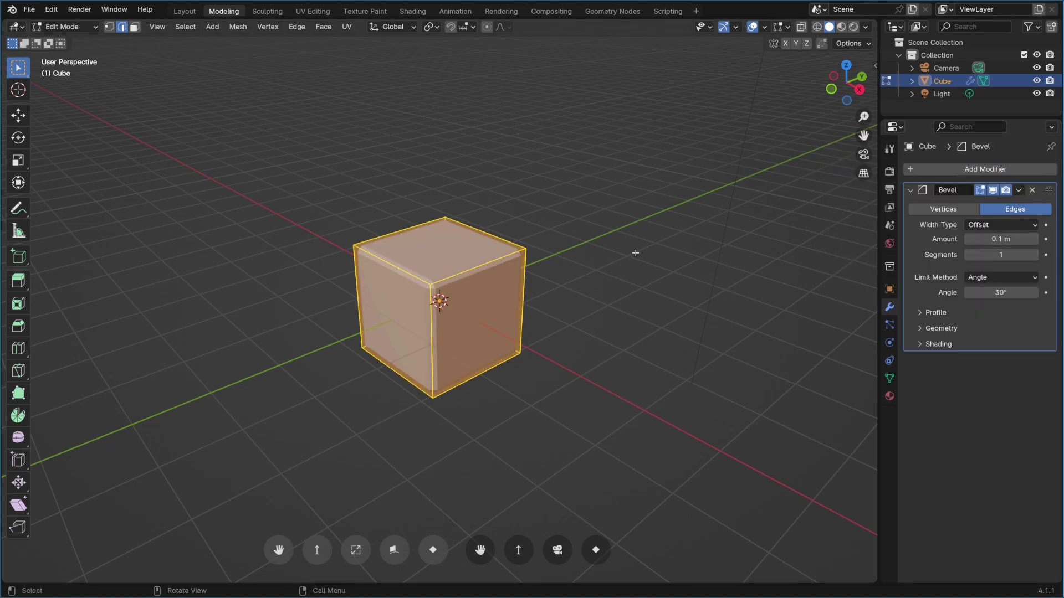
middle_click_drag(635, 254, 663, 253)
left_click_drag(1000, 239, 1025, 239)
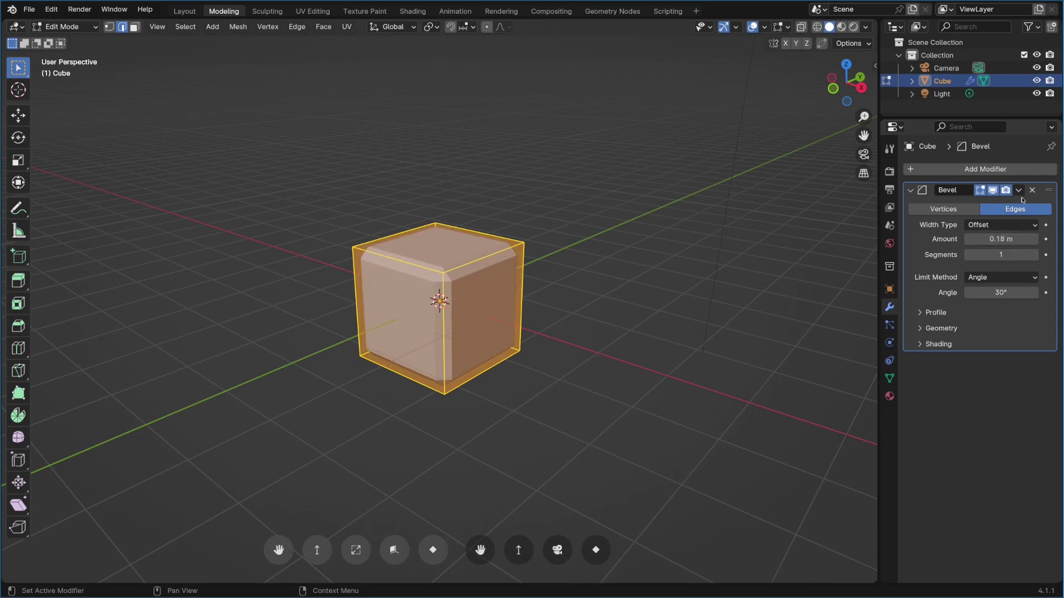
Return to Object Mode and apply the Bevel modifier permanently to the mesh
left_click(1019, 191)
key("Escape")
key("Tab")
left_click(1021, 192)
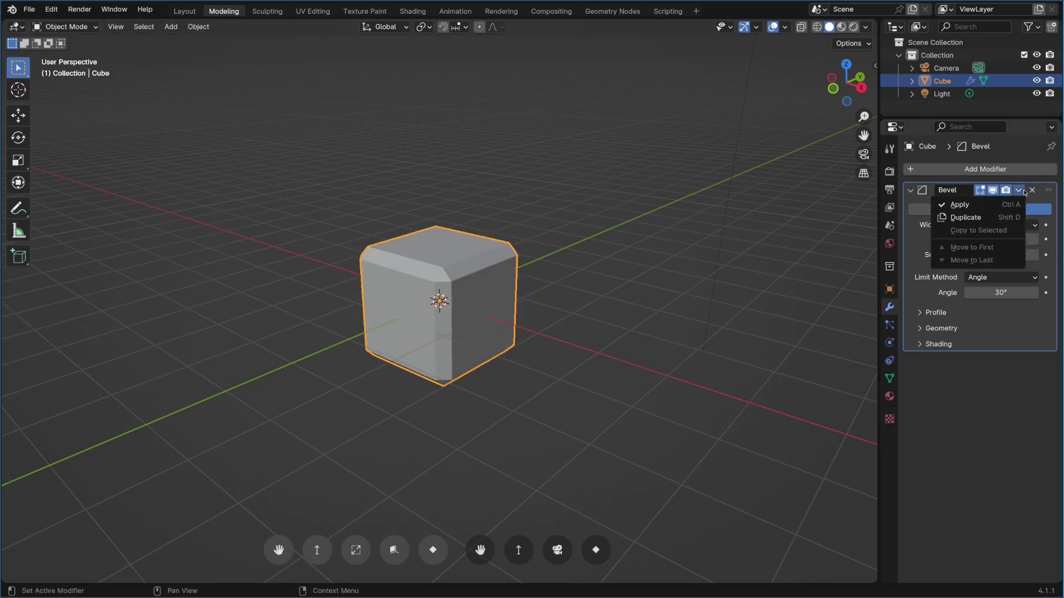
left_click(986, 204)
middle_click_drag(536, 295, 557, 279)
left_click(412, 11)
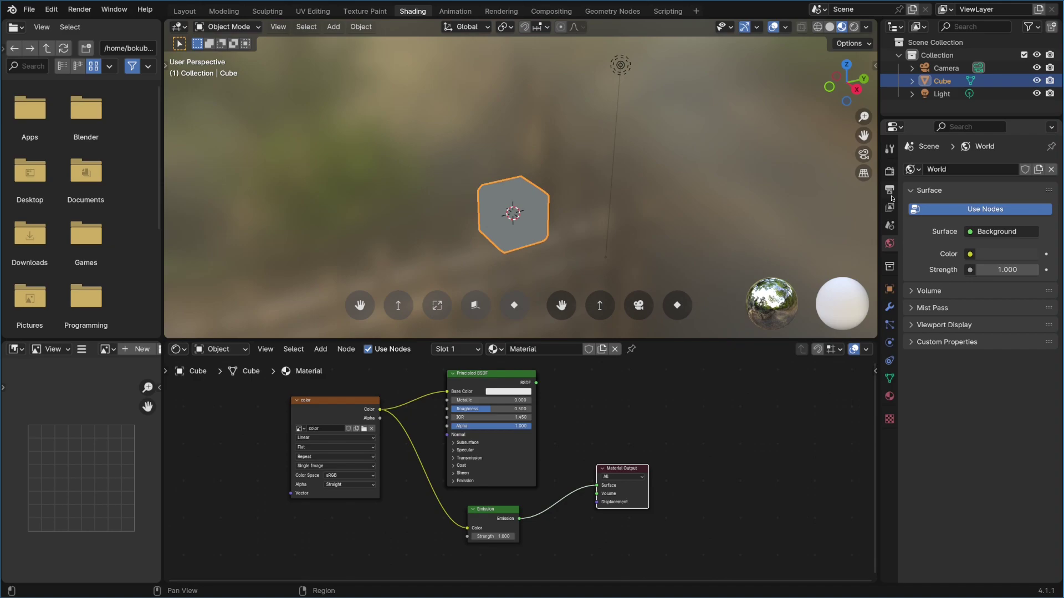
Set the scene's render engine to Cycles in Render Properties
left_click(890, 171)
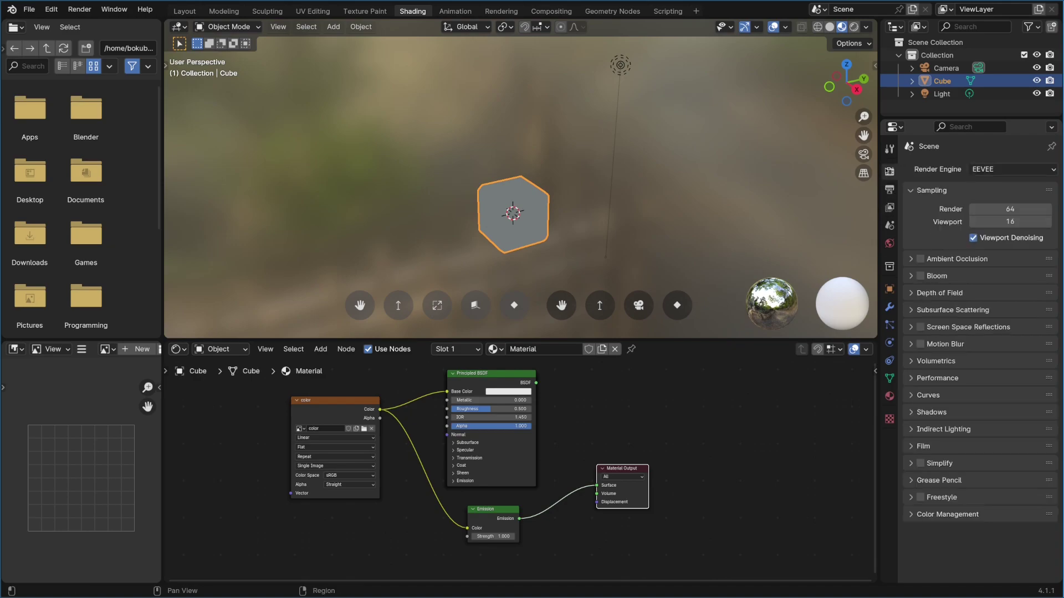
left_click(1013, 169)
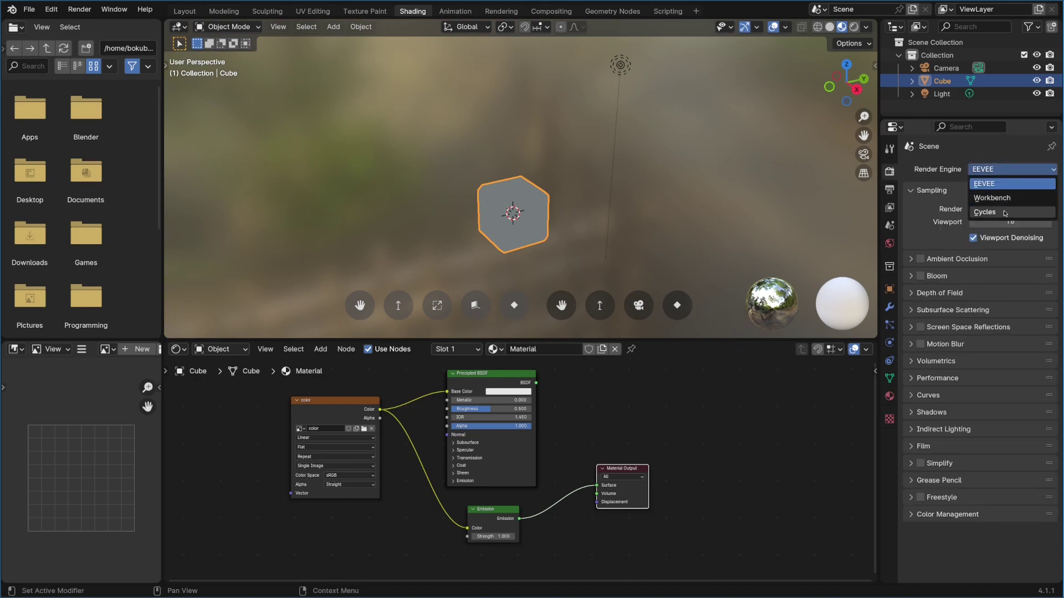
left_click(1004, 212)
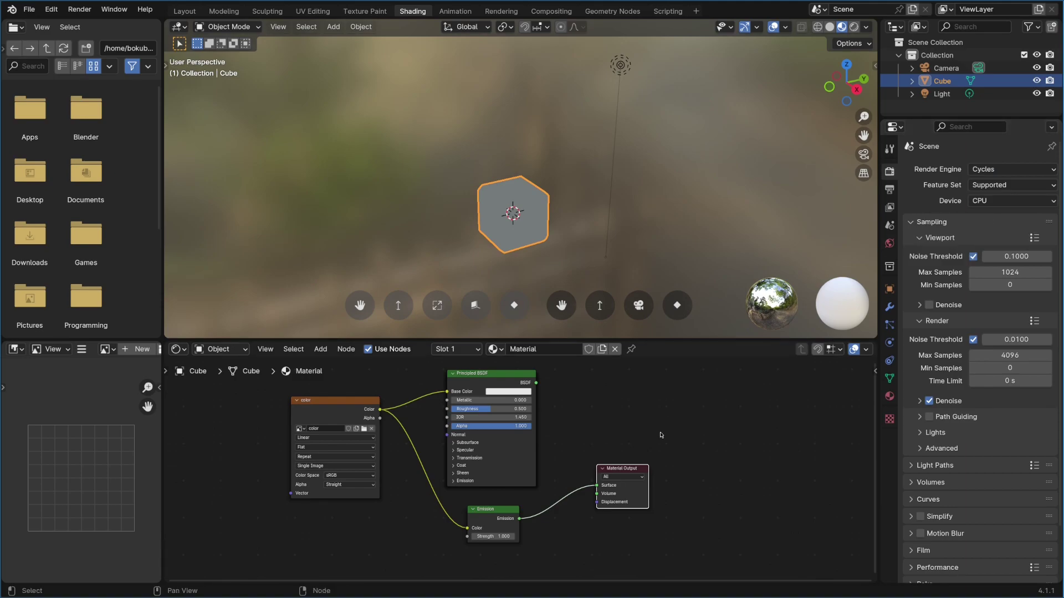
scroll(370, 411, "up", 1)
Nudge the color Image Texture node slightly up and to the right
left_click(345, 402)
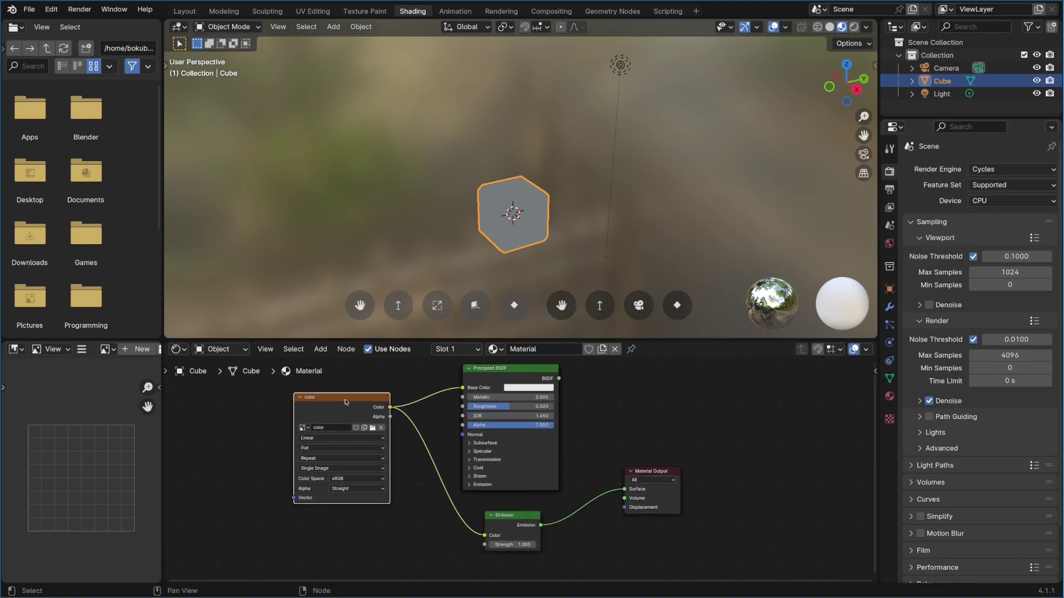
left_click_drag(354, 407, 357, 405)
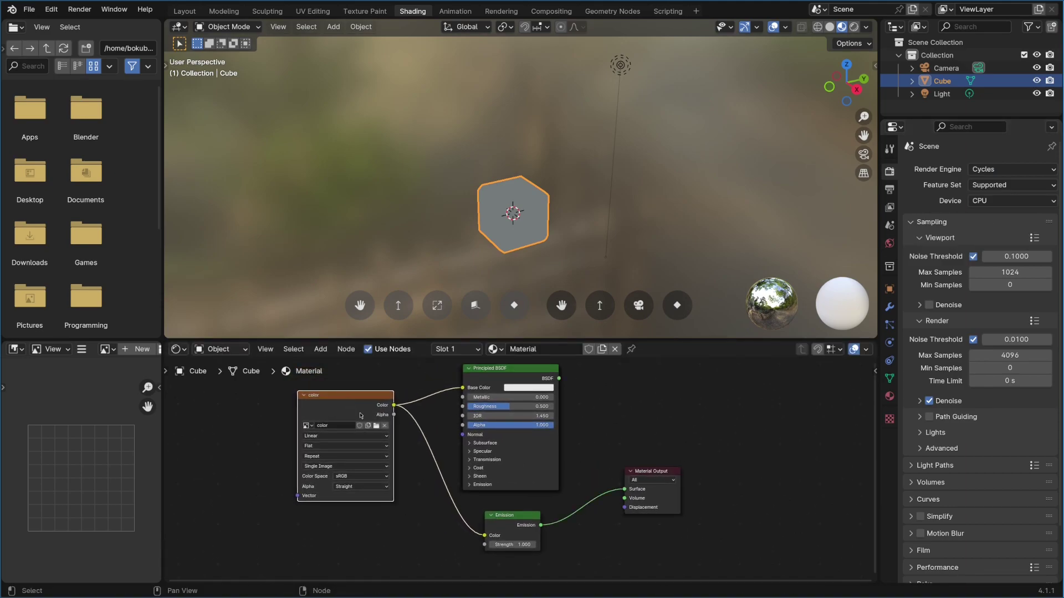
scroll(404, 412, "down", 1)
scroll(388, 465, "down", 3, "shift")
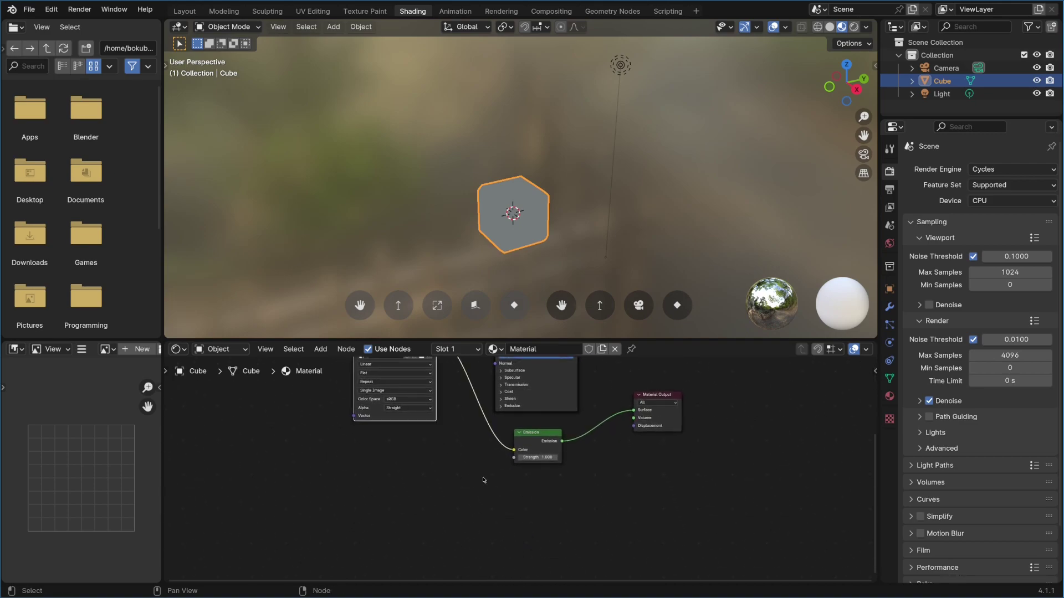
key("shift+a")
Add an Image Texture node holding a new image named normal_map
type("image")
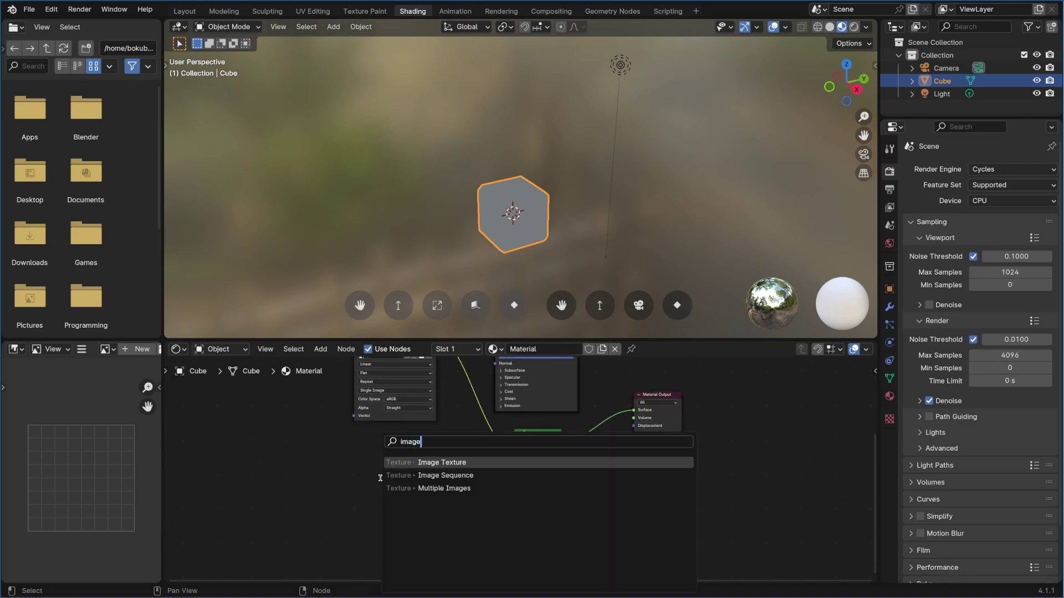
key("Return")
left_click(395, 475)
left_click(396, 472)
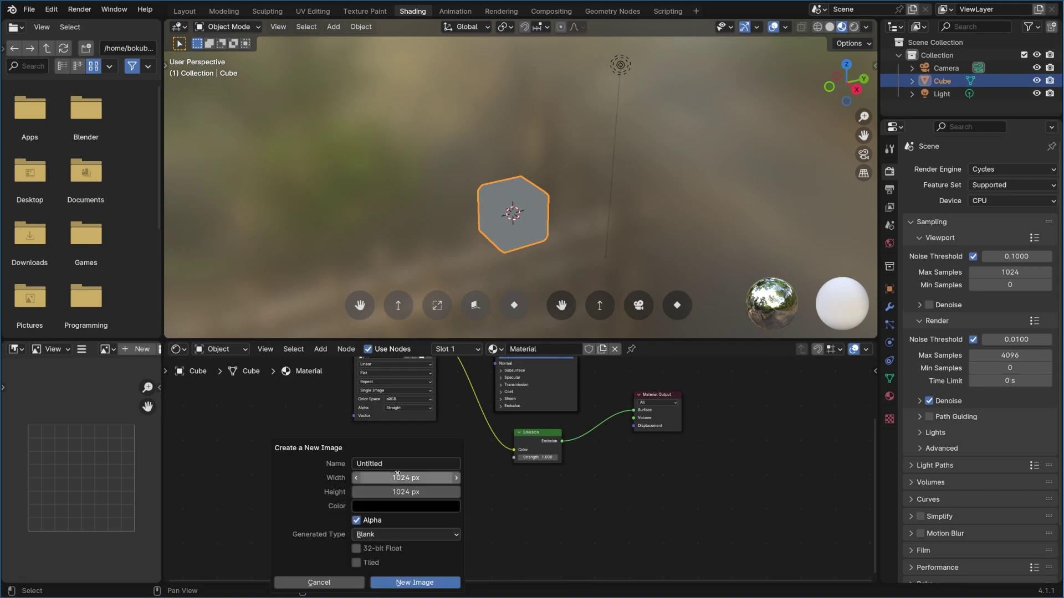
left_click(413, 460)
type("normal")
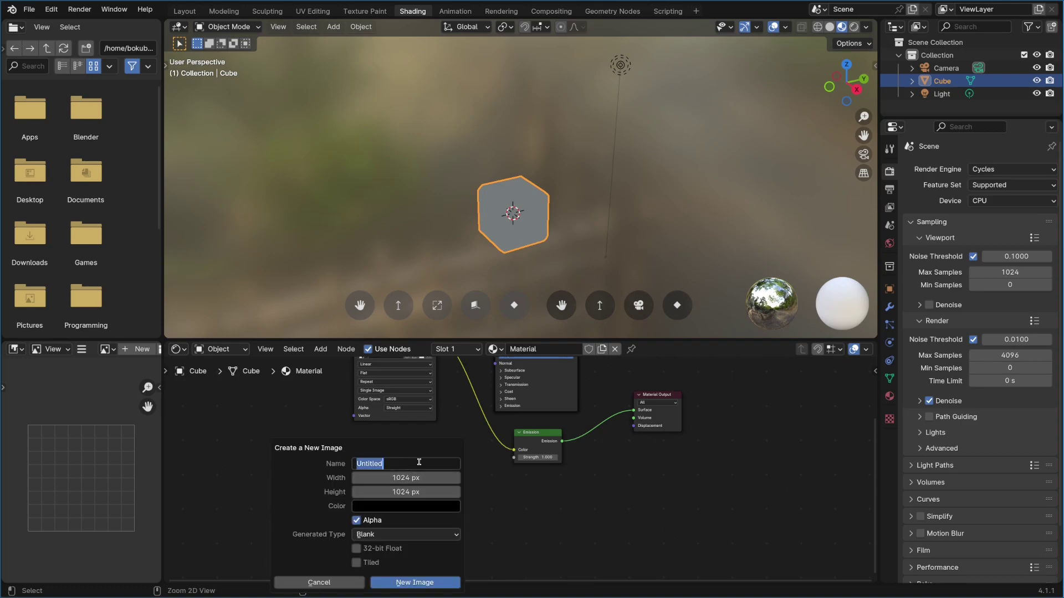
type("_map")
left_click(424, 582)
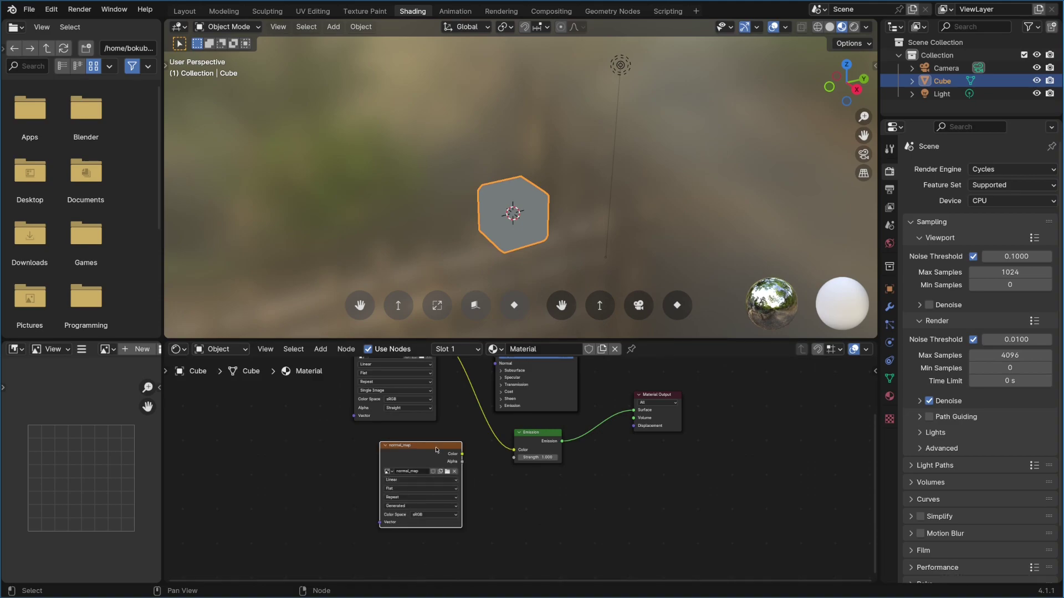
Set the normal_map image to Non-Color, reposition its node, and save the blend file
left_click_drag(438, 450, 412, 450)
left_click(429, 515)
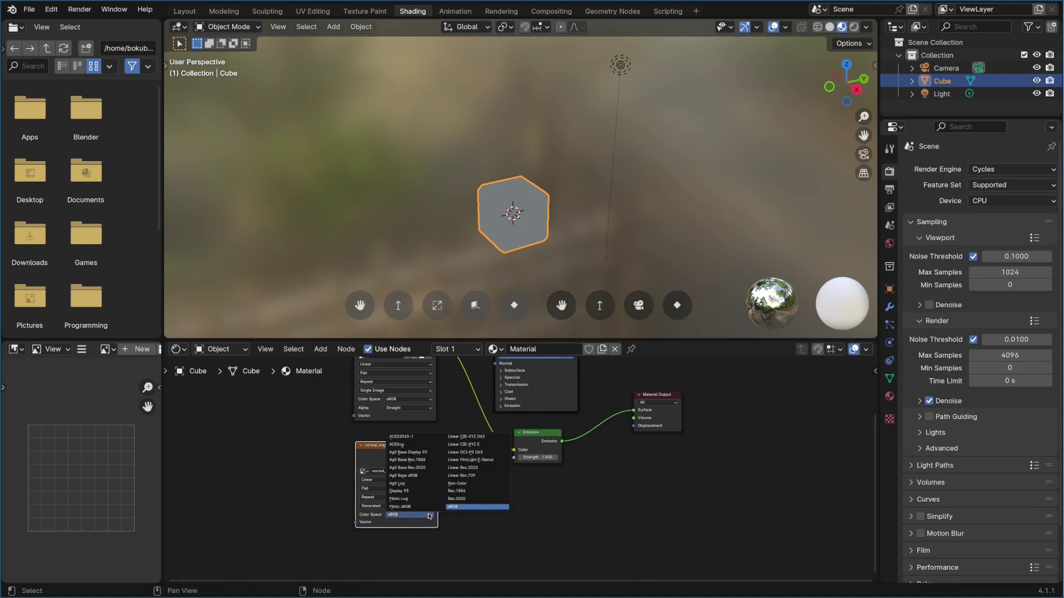
left_click(457, 484)
left_click_drag(389, 449, 387, 445)
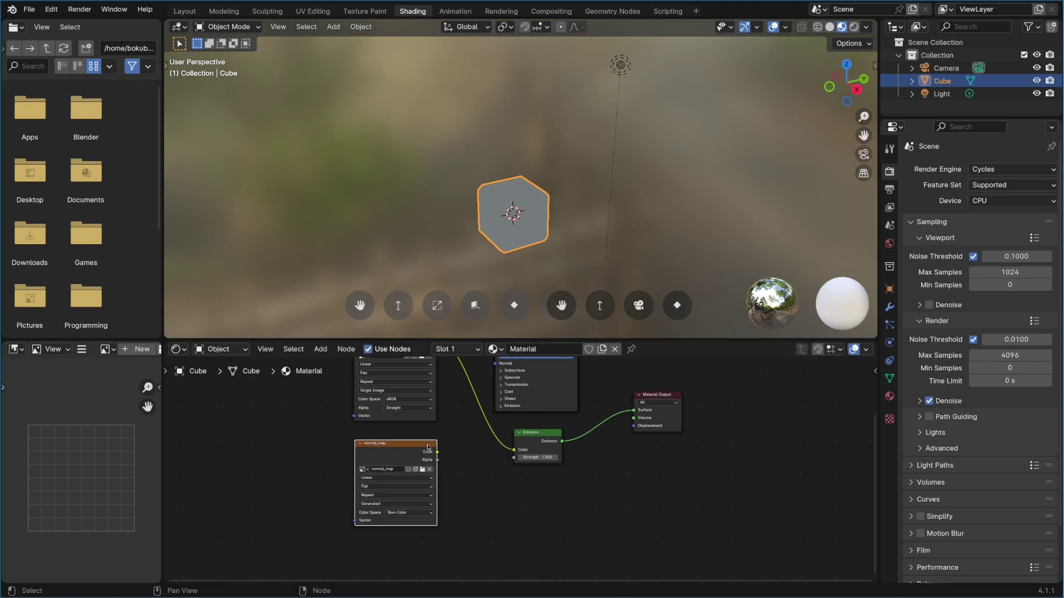
left_click(469, 476)
key("ctrl+s")
Switch the image viewer between the color and normal_map images, ending on normal_map
middle_click_drag(612, 520, 580, 535)
left_click(380, 464)
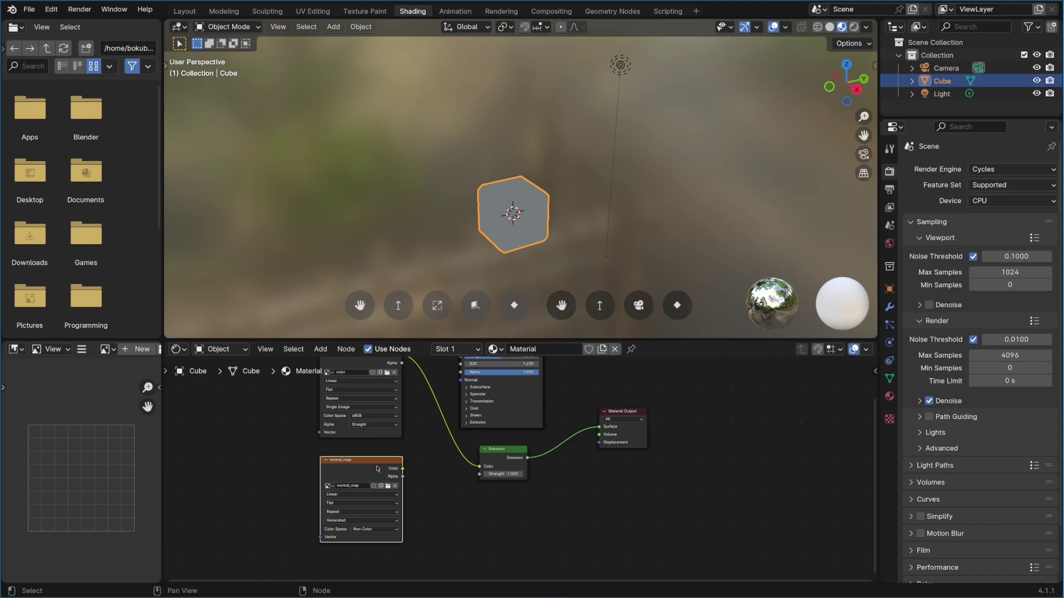
middle_click_drag(411, 372, 397, 389)
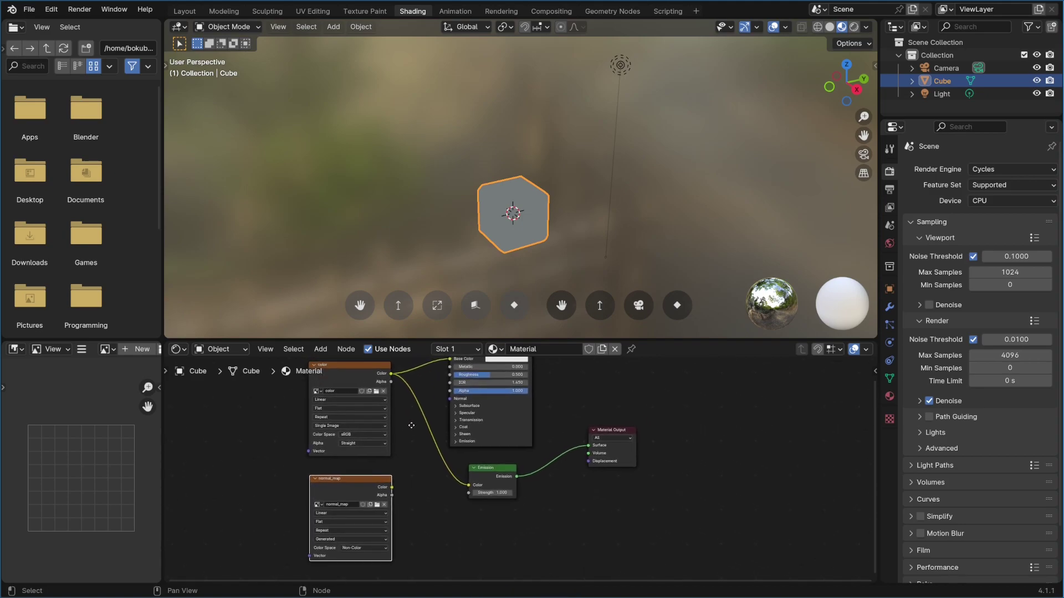
left_click(353, 378)
key("ctrl+z")
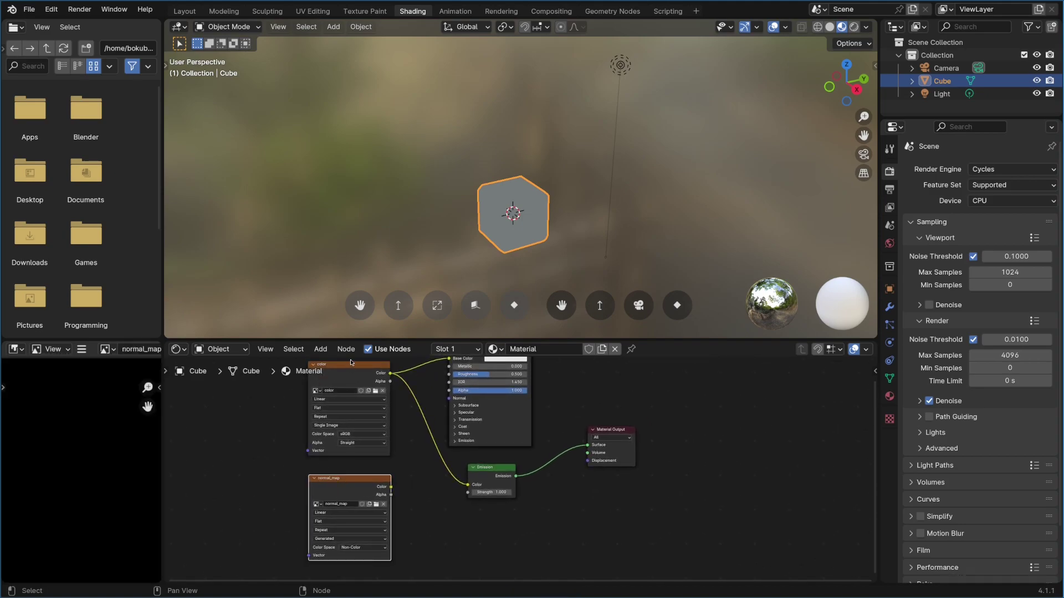
key("ctrl+shift+z")
key("ctrl+z")
key("ctrl+shift+z")
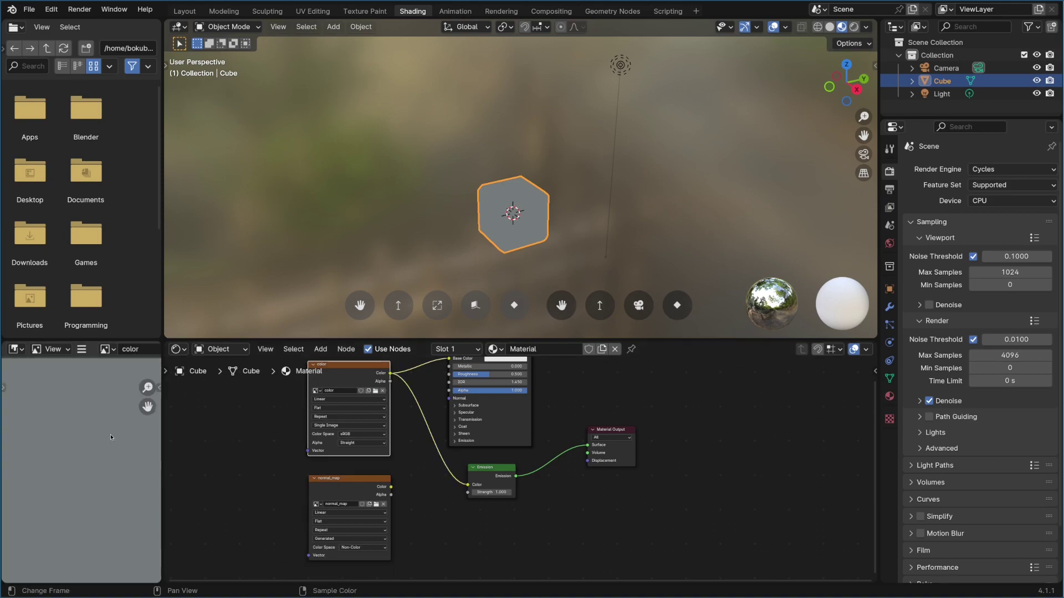
left_click(341, 485)
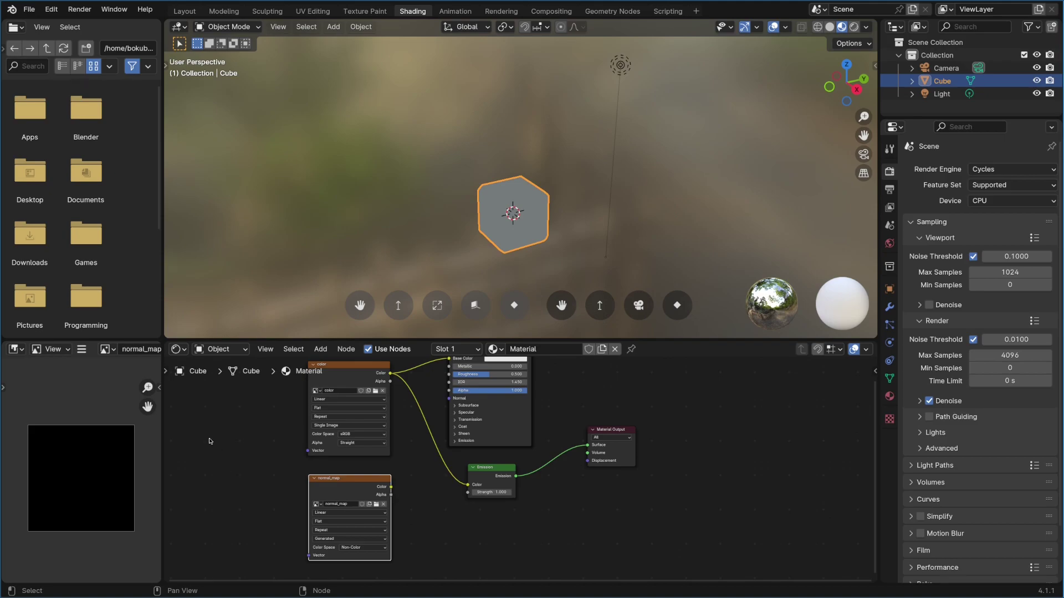
left_click(81, 349)
In the Texture Paint workspace, make normal_map the image being edited
left_click(81, 350)
left_click(325, 12)
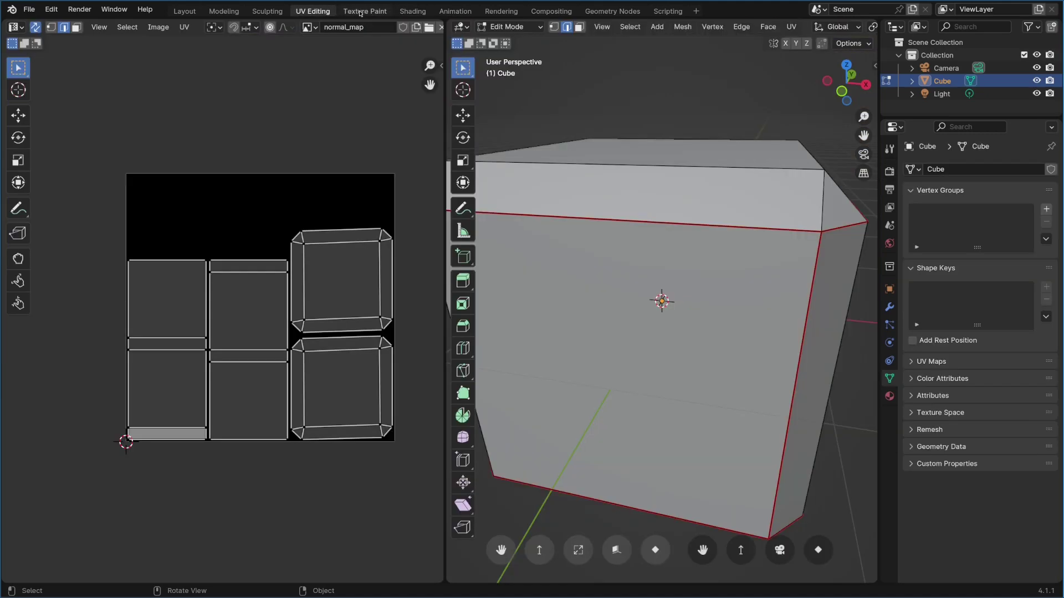
left_click(362, 12)
left_click(150, 28)
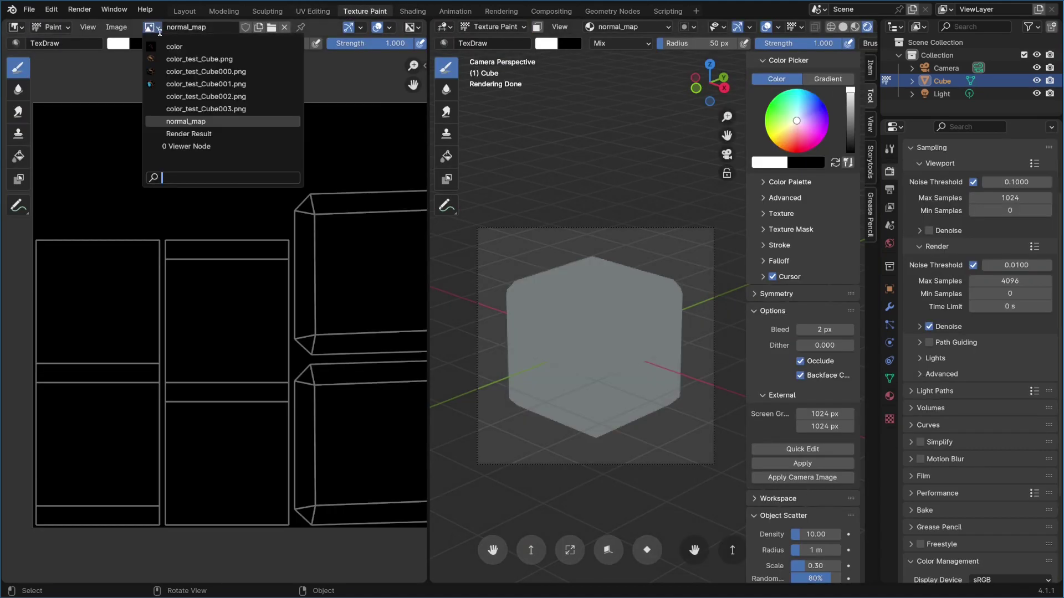
left_click(211, 122)
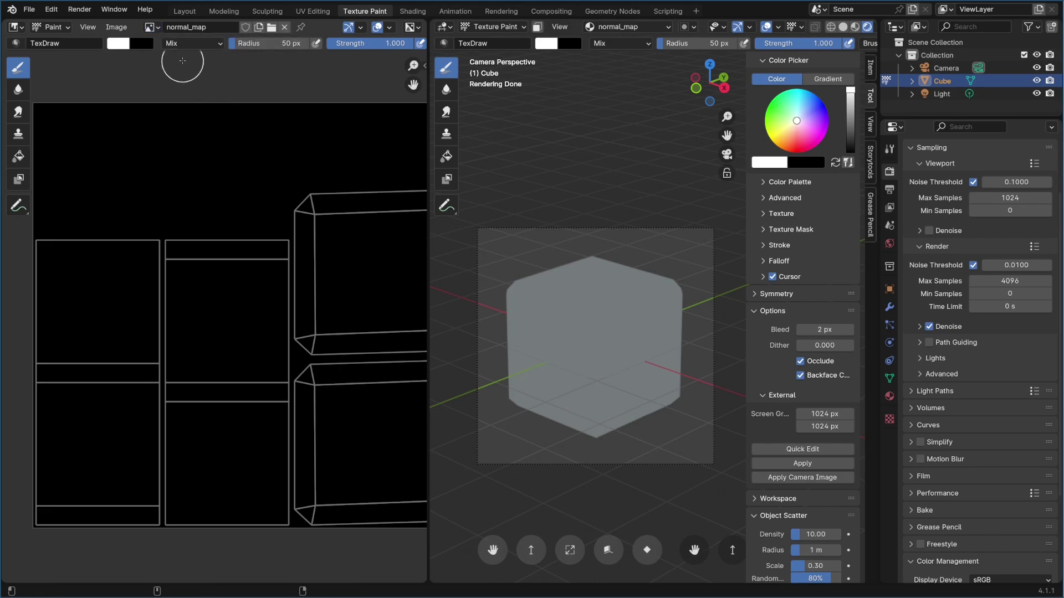
Save the normal_map image as normal_map.png in the NormalPainting folder
key("shift+alt+s")
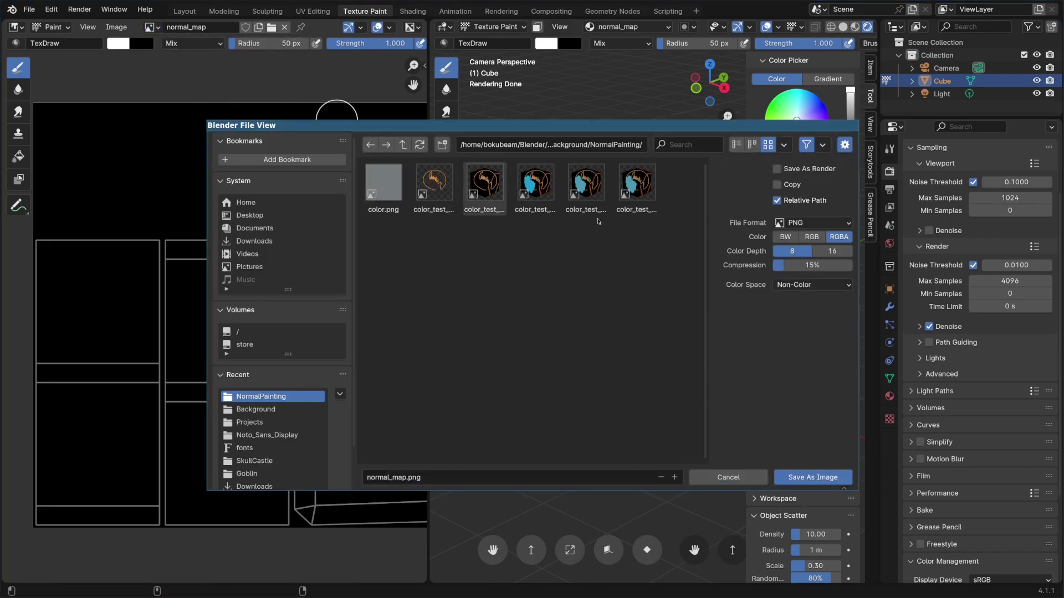
left_click_drag(677, 220, 559, 276)
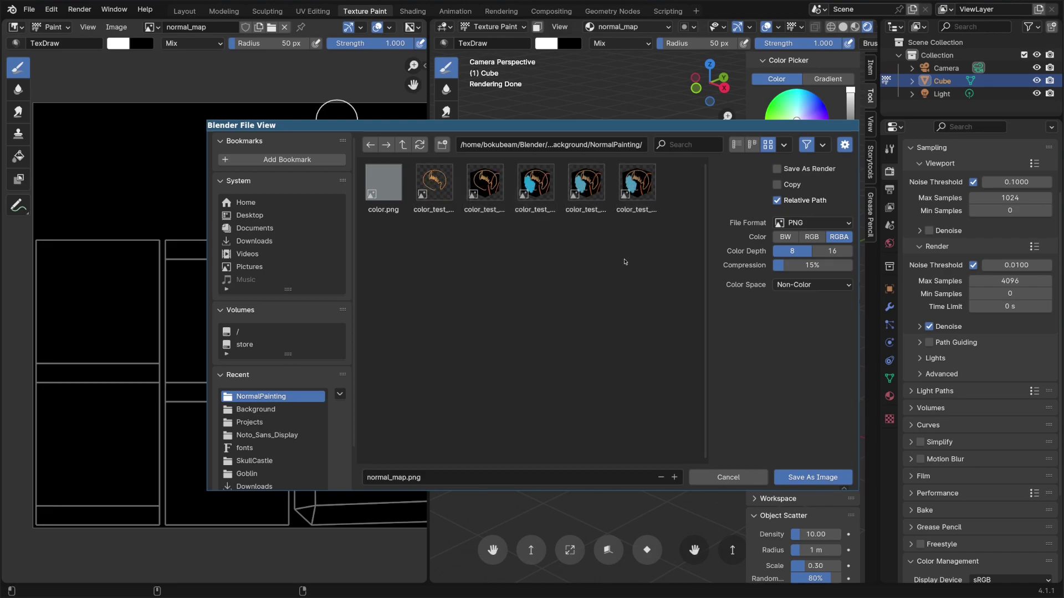
left_click(803, 478)
left_click(412, 12)
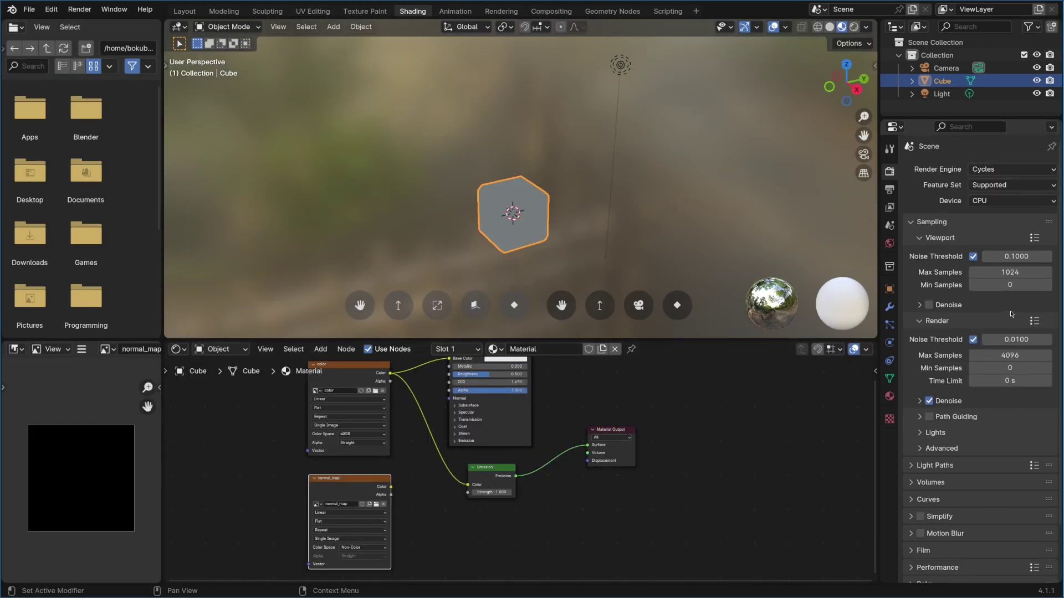
In the Bake panel, set Bake Type to Normal with Object space
scroll(983, 491, "down", 2)
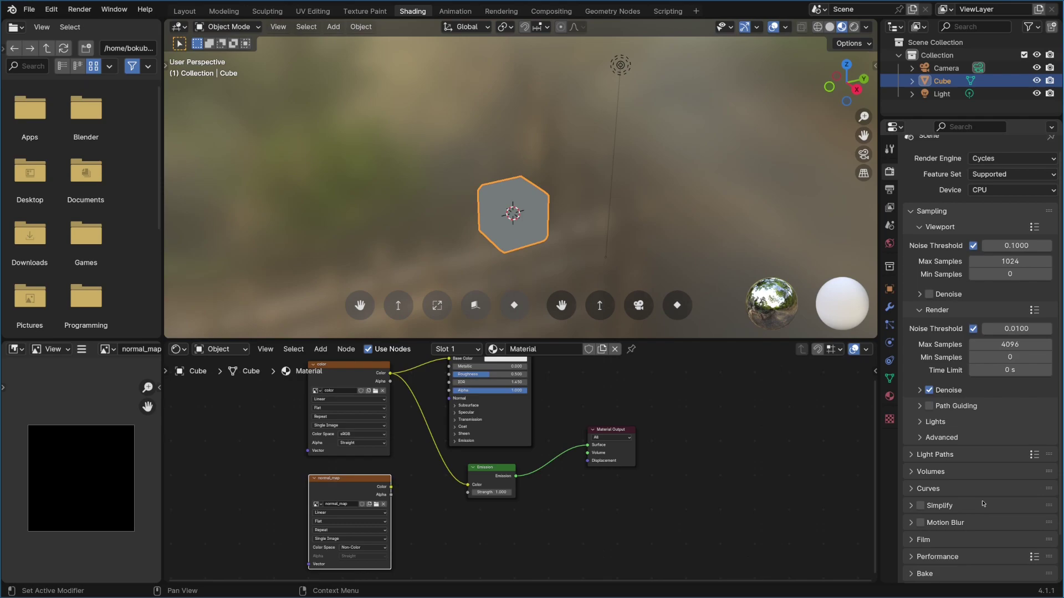
scroll(983, 507, "down", 1)
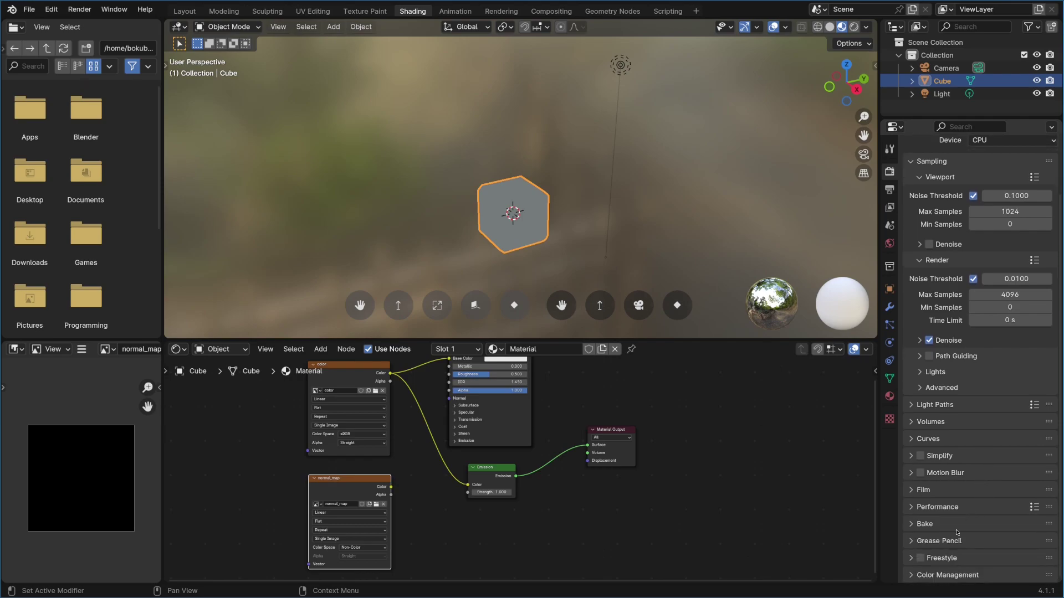
left_click(920, 524)
scroll(987, 474, "down", 2)
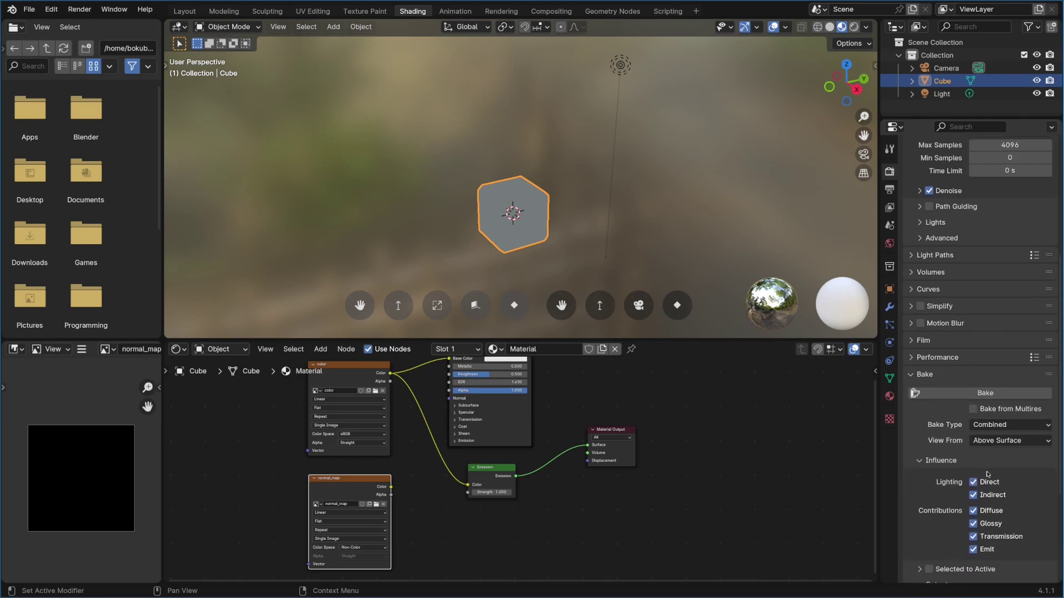
left_click(1011, 425)
left_click(1006, 311)
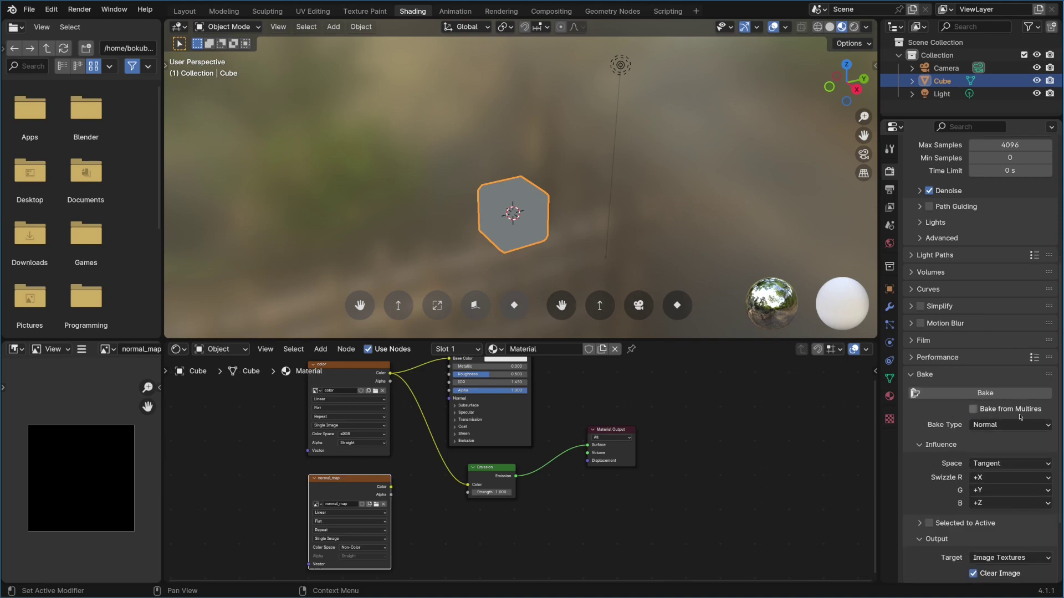
left_click(1003, 467)
left_click(993, 481)
Bake the cube's normals into the normal_map image
scroll(993, 471, "down", 2)
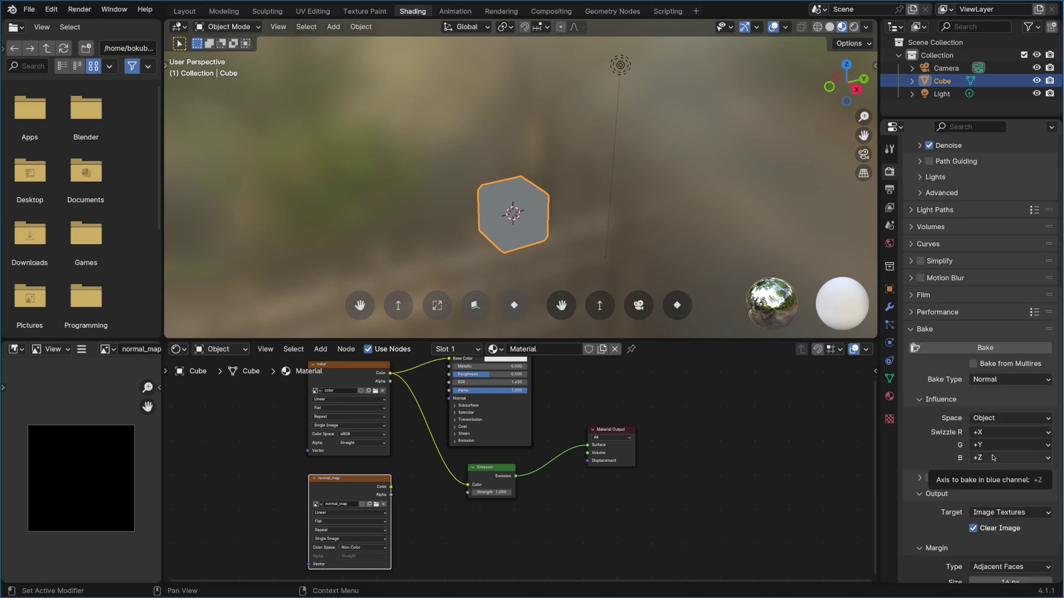
left_click(985, 348)
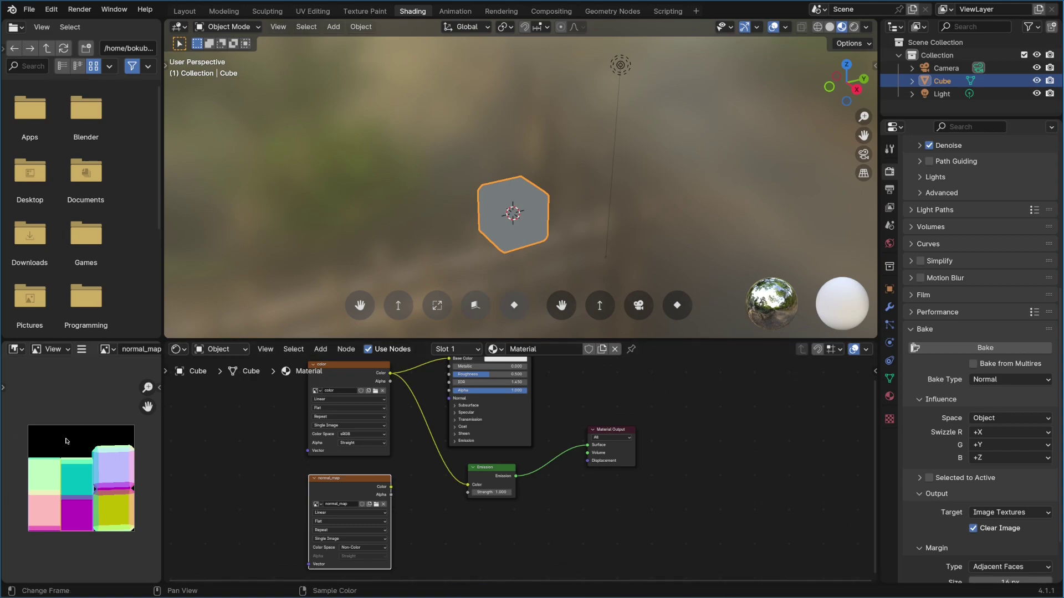
scroll(116, 477, "up", 2)
scroll(118, 480, "down", 3)
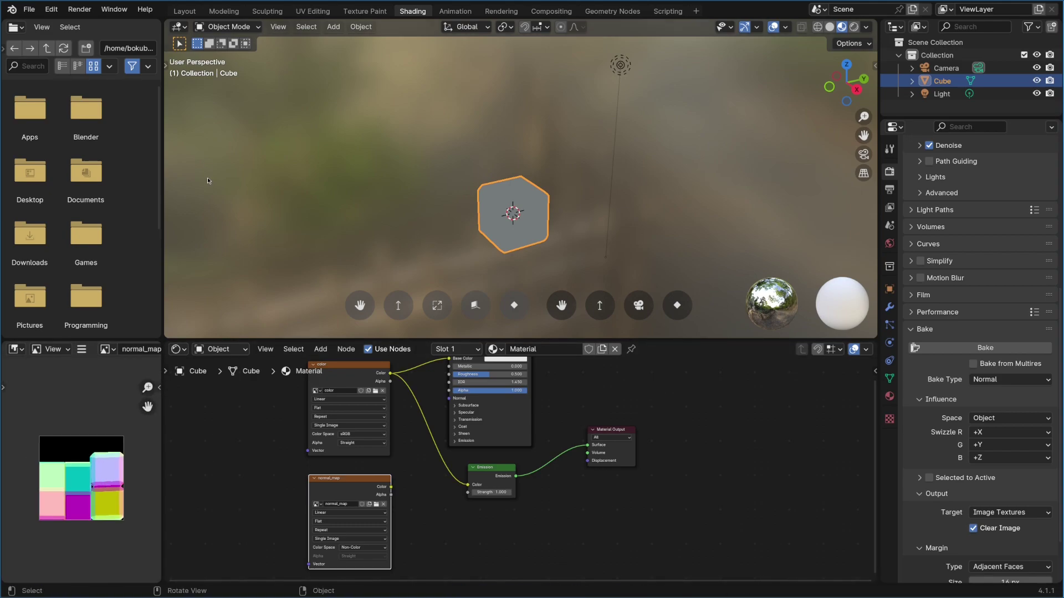
left_click(364, 11)
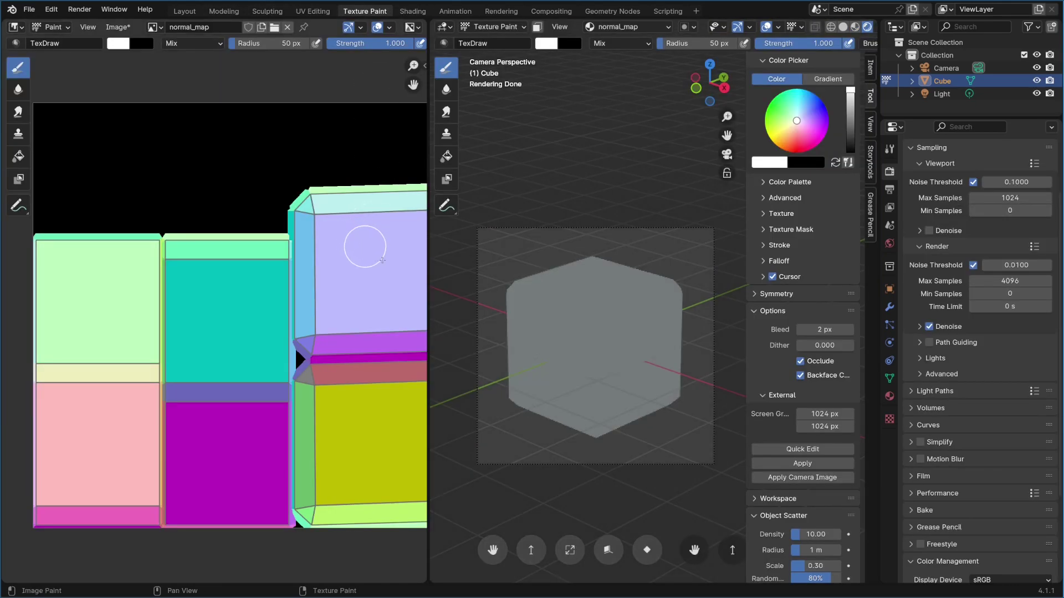
scroll(291, 282, "down", 3)
scroll(294, 311, "up", 4)
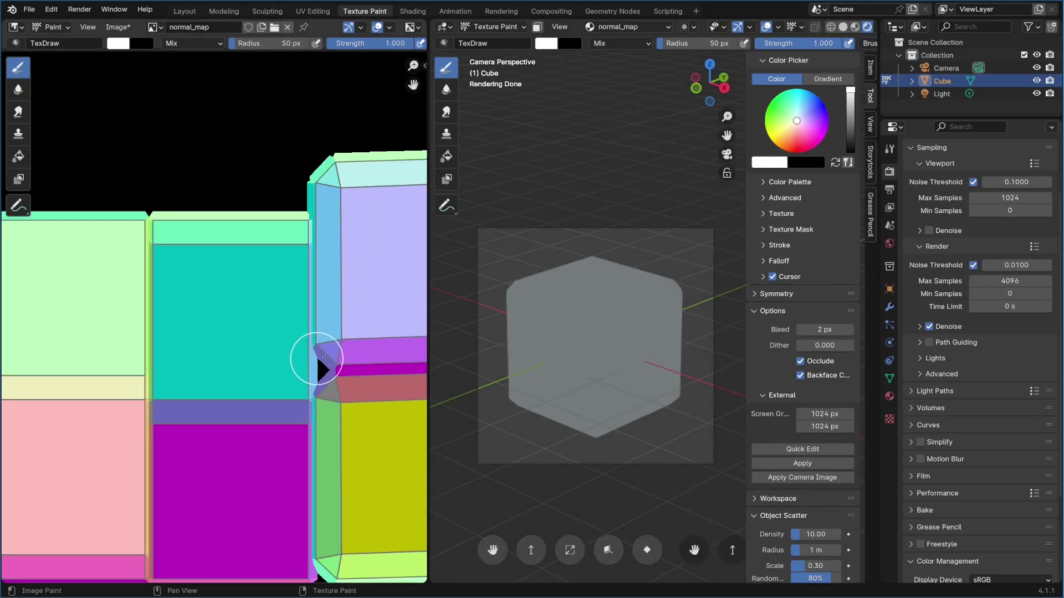
scroll(275, 355, "down", 3)
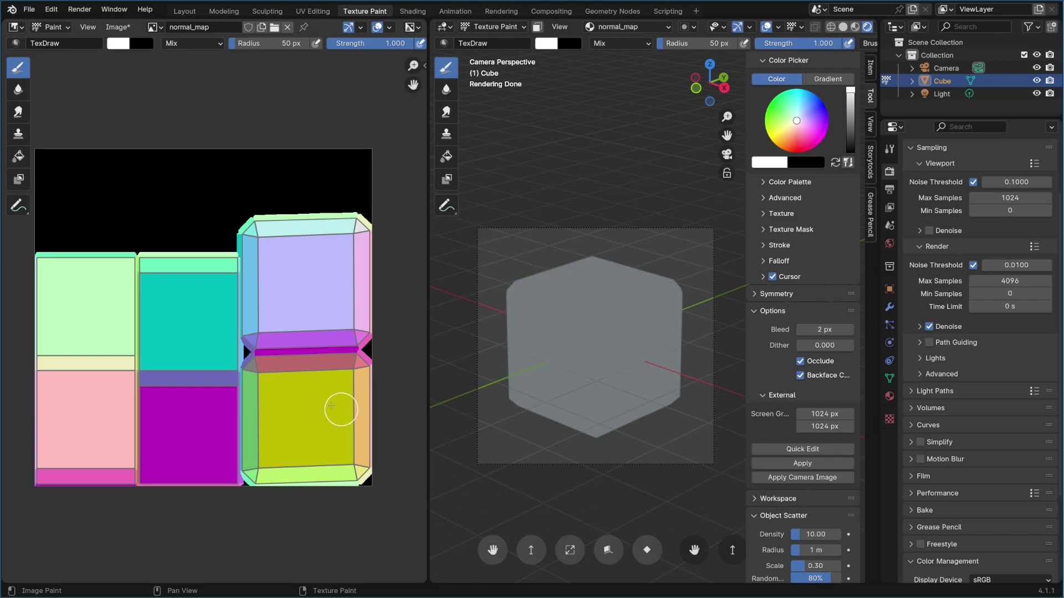
scroll(315, 401, "down", 1)
middle_click_drag(315, 401, 318, 409)
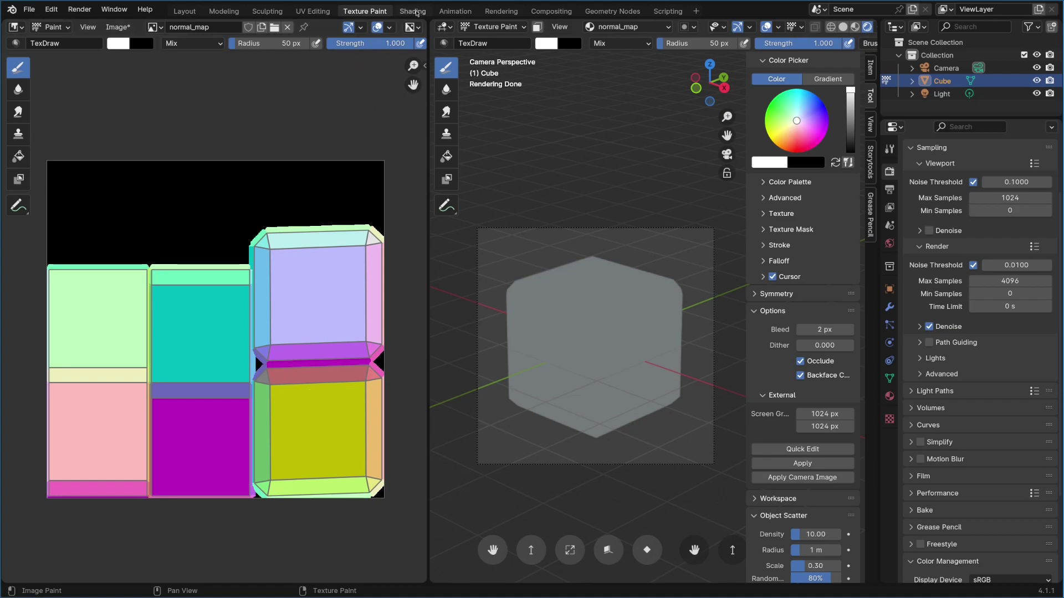
left_click(415, 11)
Pan the node graph and move the normal_map image node left to make room
scroll(693, 480, "down", 3)
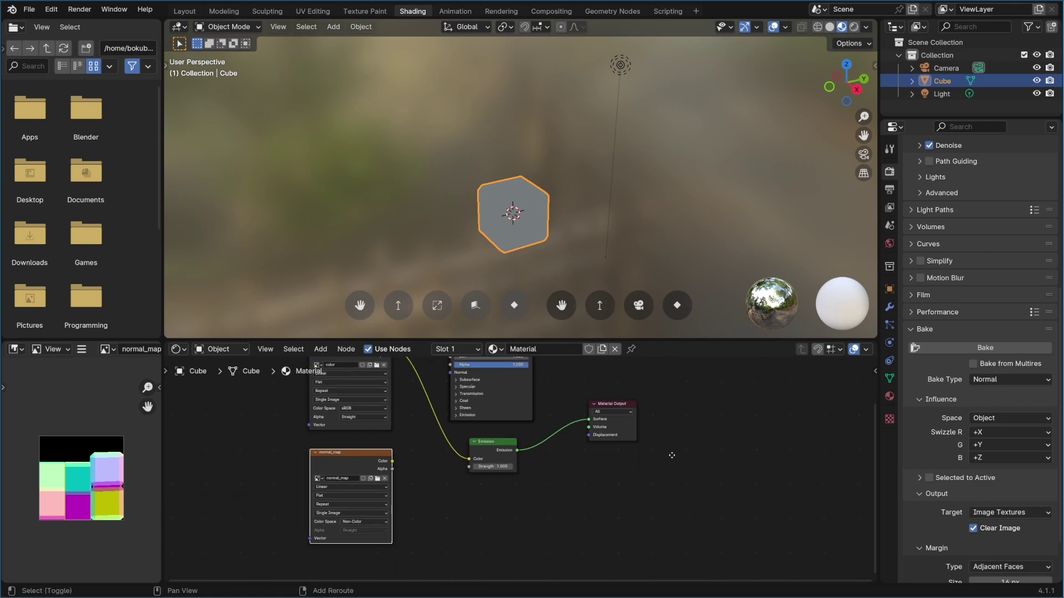
middle_click_drag(640, 445, 646, 505)
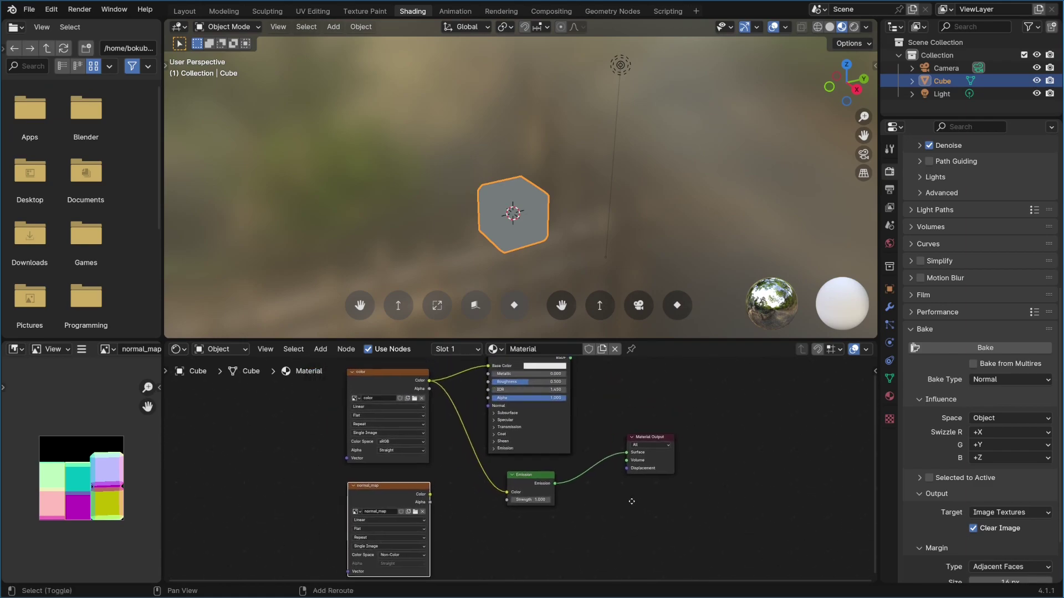
left_click(399, 421)
middle_click_drag(568, 382, 626, 439)
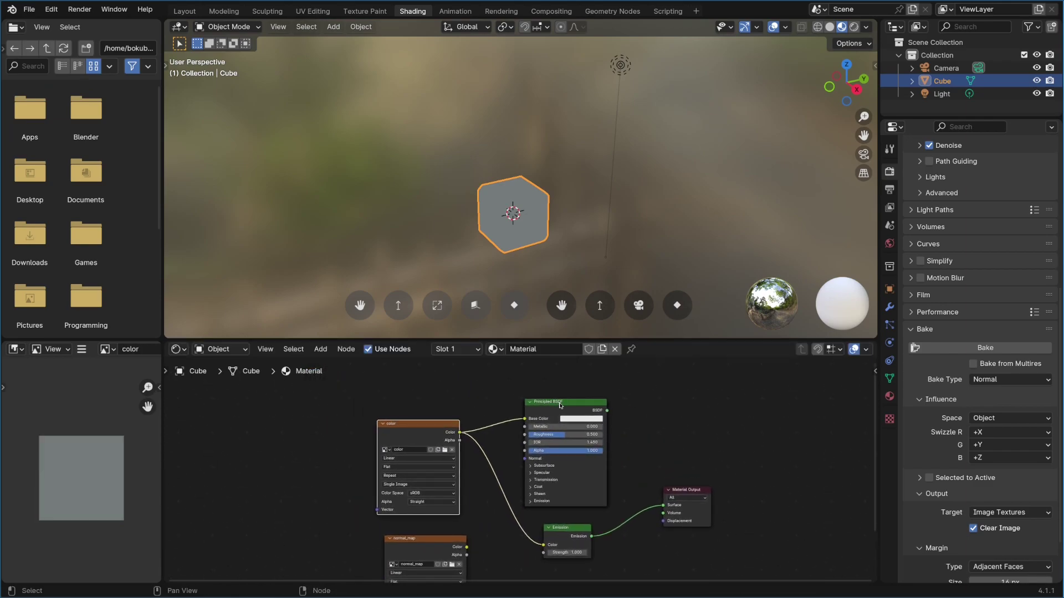
middle_click_drag(515, 535, 510, 461)
left_click_drag(426, 498, 381, 495)
Add a Normal Map node beside normal_map and link the image Color into it
key("shift+a")
mouse_move(476, 491)
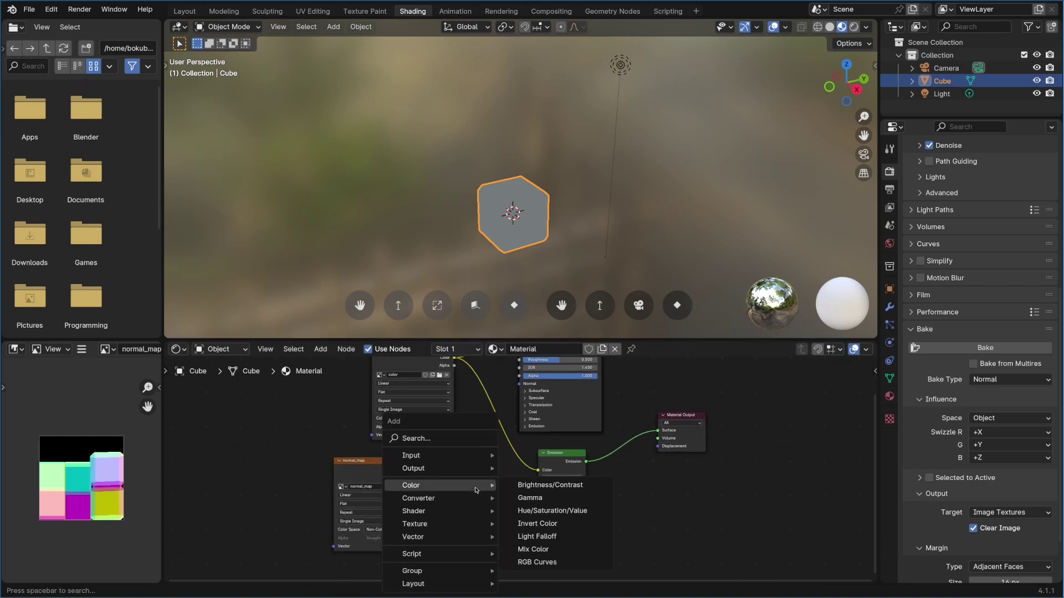
type("normal m")
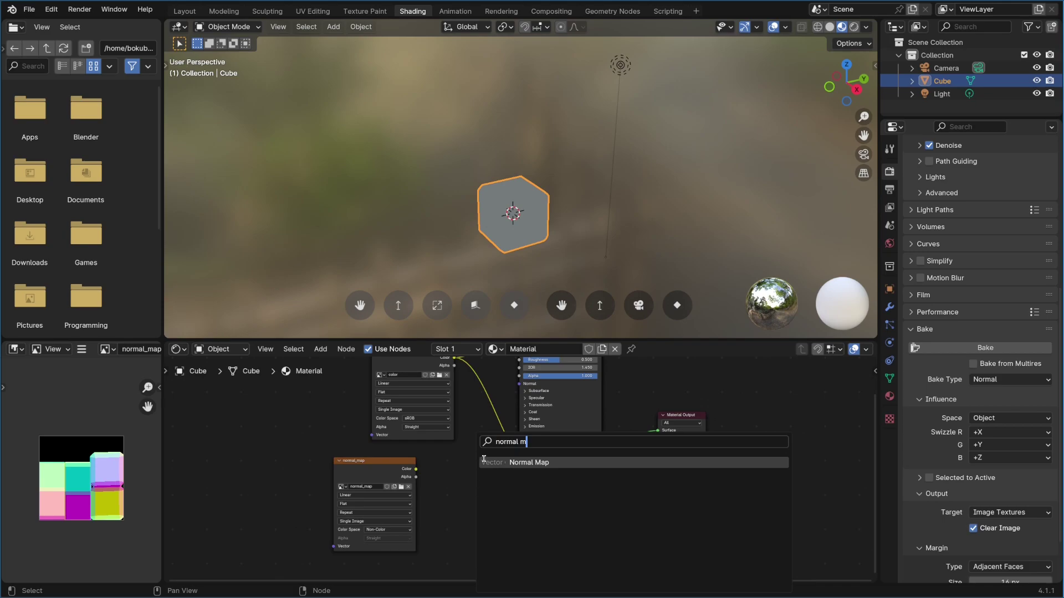
left_click(483, 462)
left_click(444, 468)
middle_click_drag(418, 470, 408, 465)
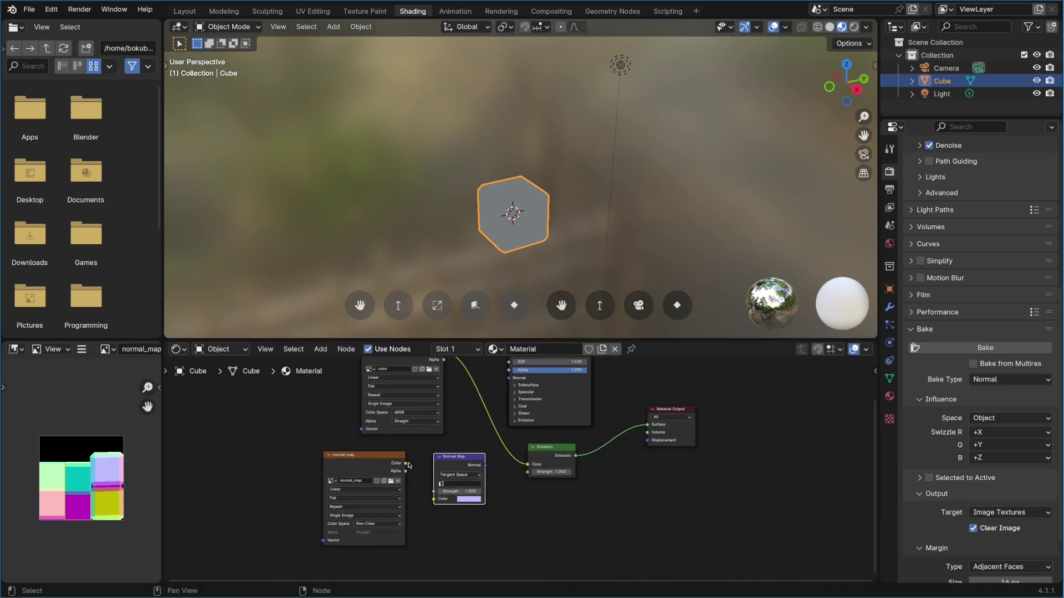
left_click_drag(405, 466, 433, 500)
middle_click_drag(433, 500, 389, 568)
Connect the Normal Map output to the Principled BSDF Normal input
left_click_drag(442, 534, 466, 448)
scroll(466, 447, "up", 1)
middle_click_drag(466, 447, 413, 444)
left_click_drag(590, 482, 530, 513)
Feed the Normal Map output into Emission Color, with Emission driving the Surface
middle_click_drag(378, 552, 318, 505)
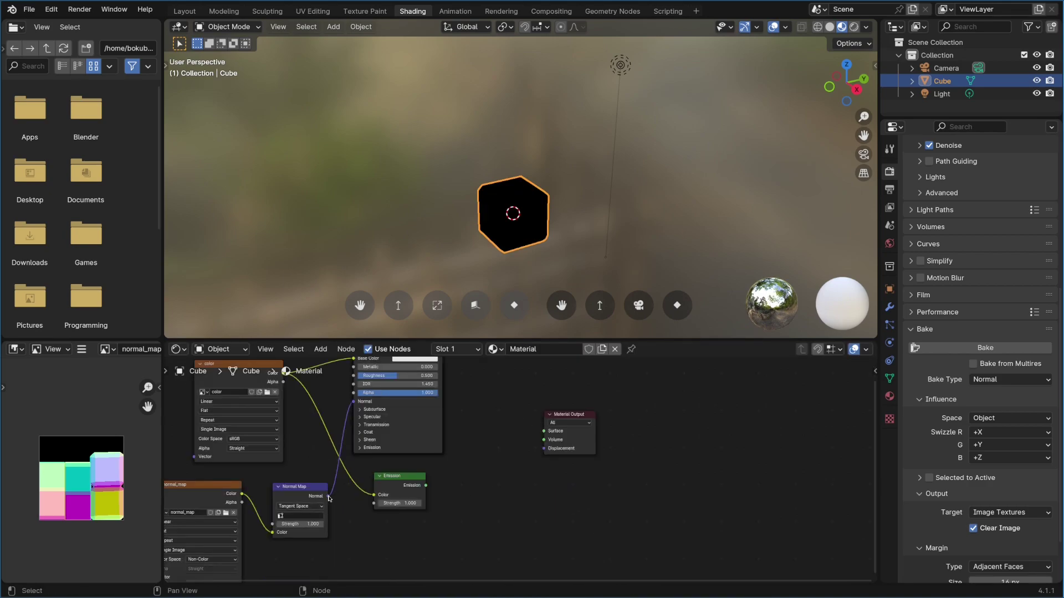
left_click_drag(329, 499, 546, 432)
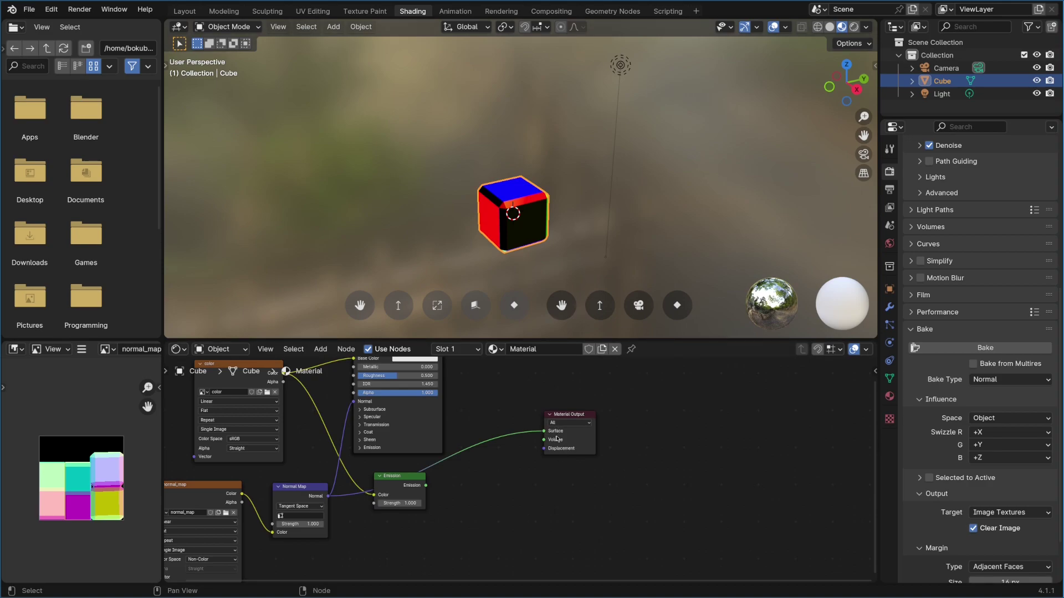
left_click_drag(410, 482, 457, 481)
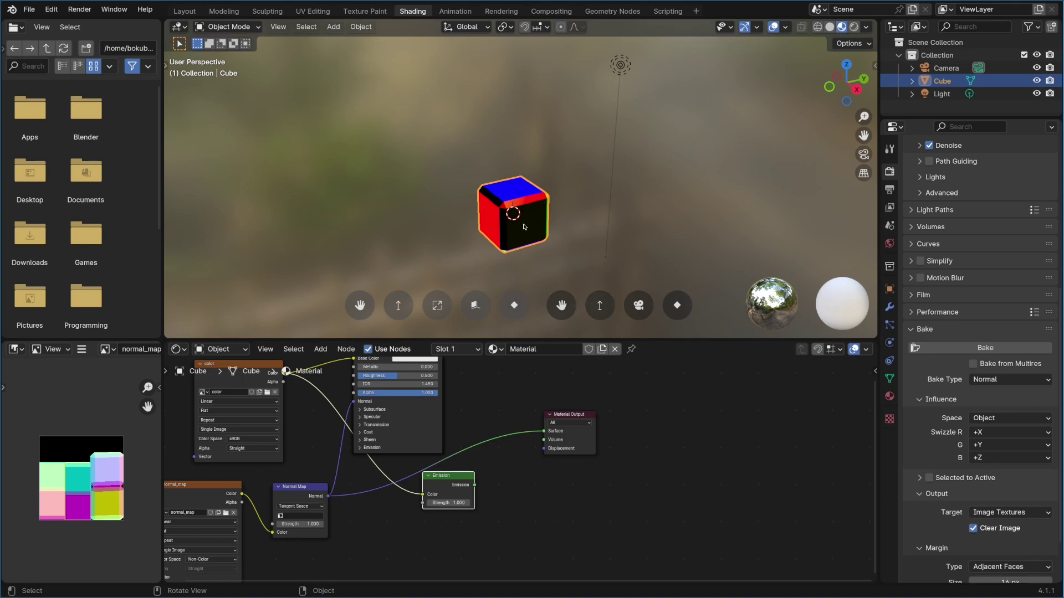
middle_click_drag(524, 227, 498, 320)
left_click_drag(324, 502, 544, 432)
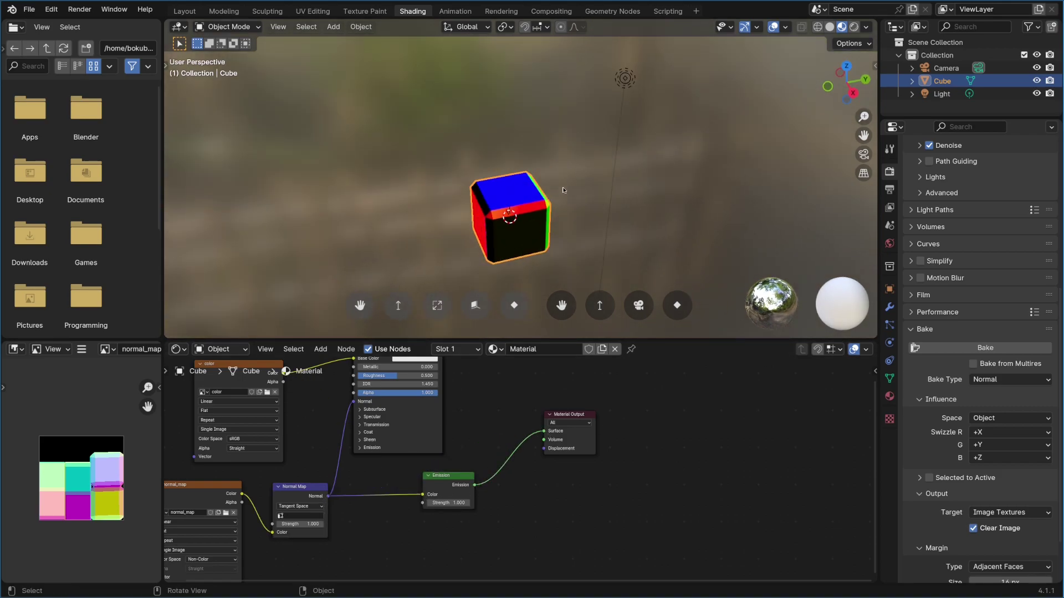
middle_click_drag(564, 190, 546, 247)
middle_click_drag(656, 413, 711, 357)
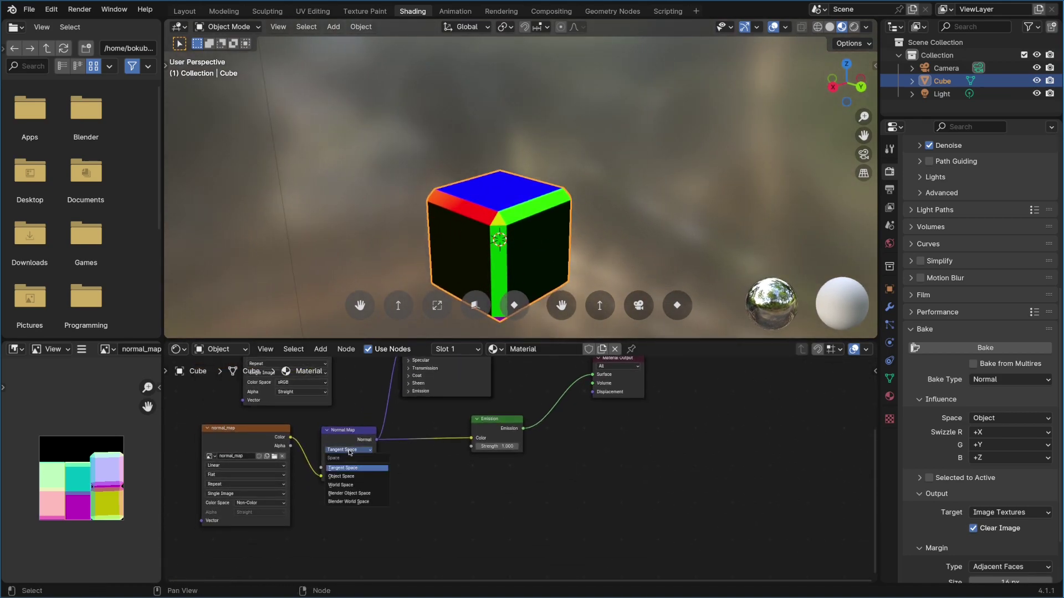
Change the Normal Map node from Tangent Space to Object Space and check the recoloured cube
middle_click_drag(496, 288, 492, 236)
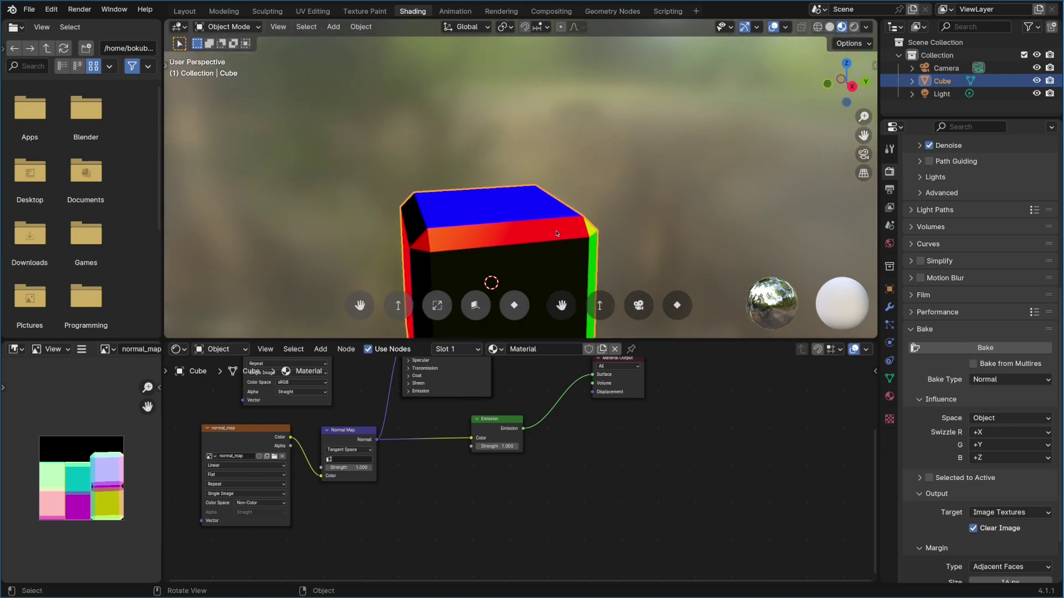
middle_click_drag(556, 233, 410, 227)
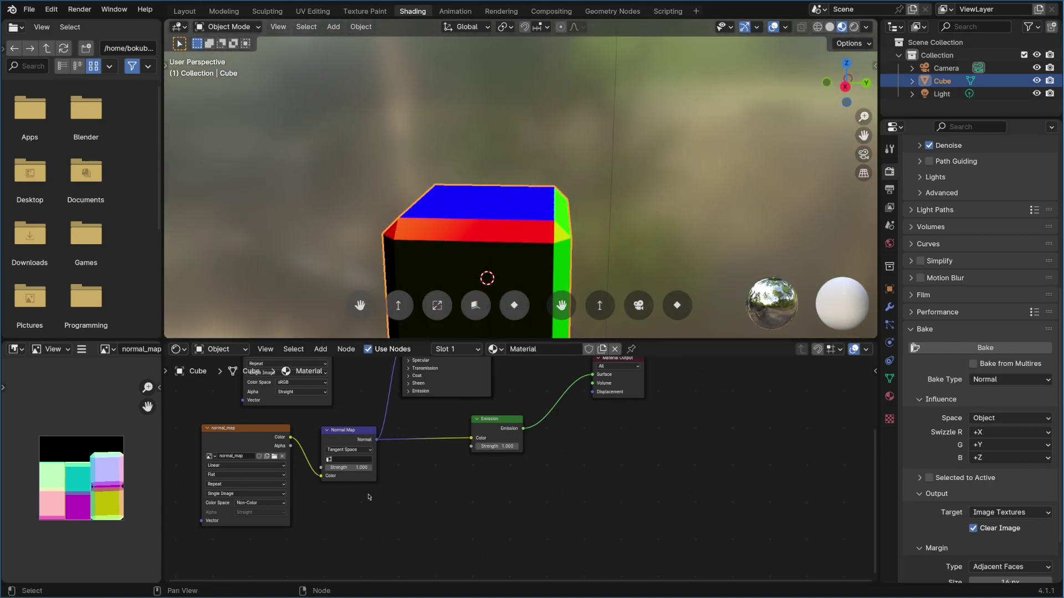
left_click(360, 450)
left_click(359, 477)
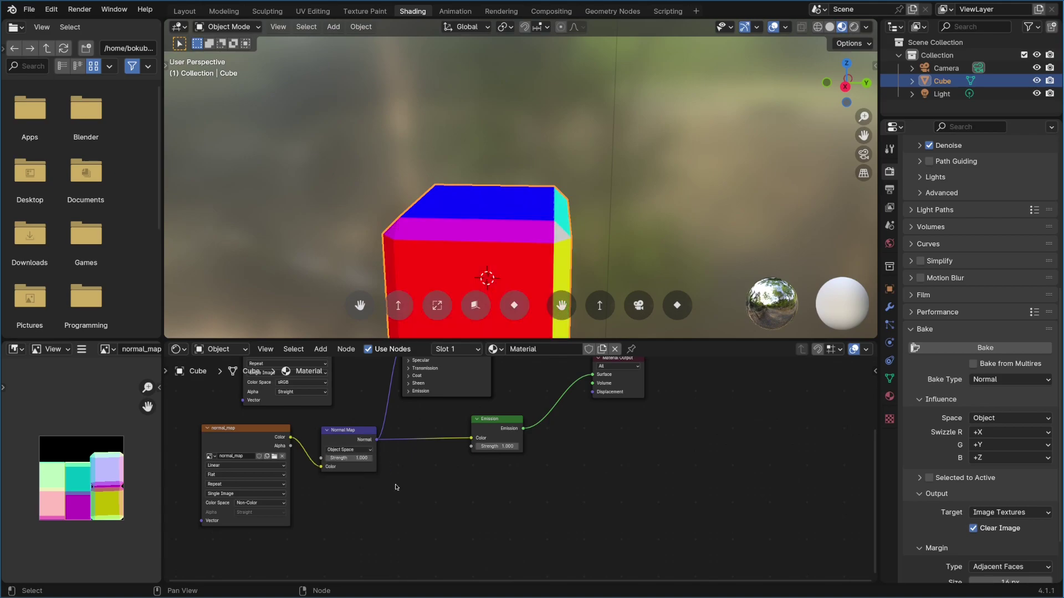
middle_click_drag(532, 221, 597, 218)
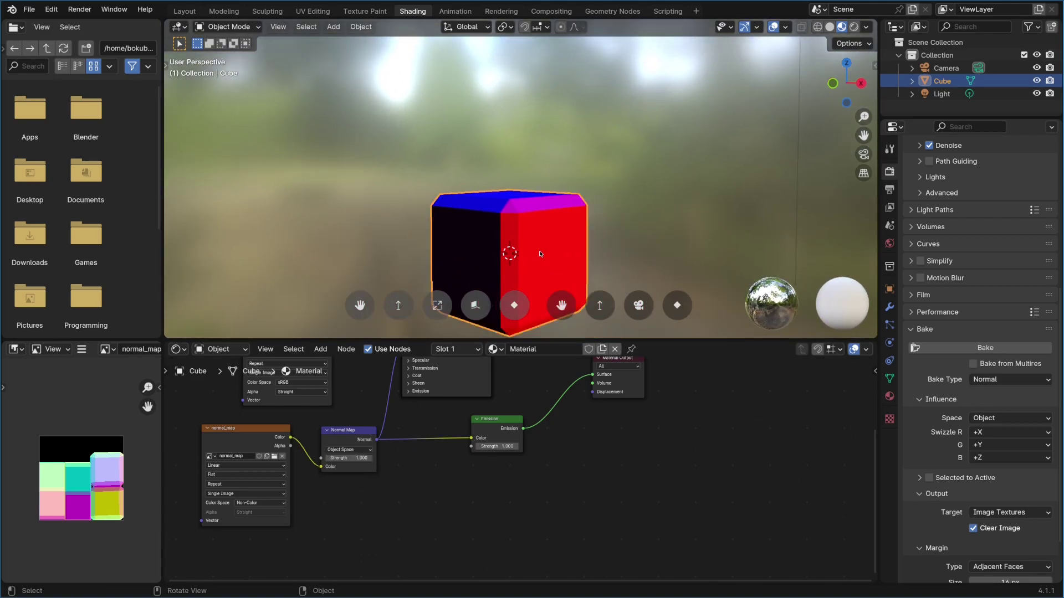
left_click_drag(250, 432, 253, 441)
left_click_drag(350, 437, 353, 438)
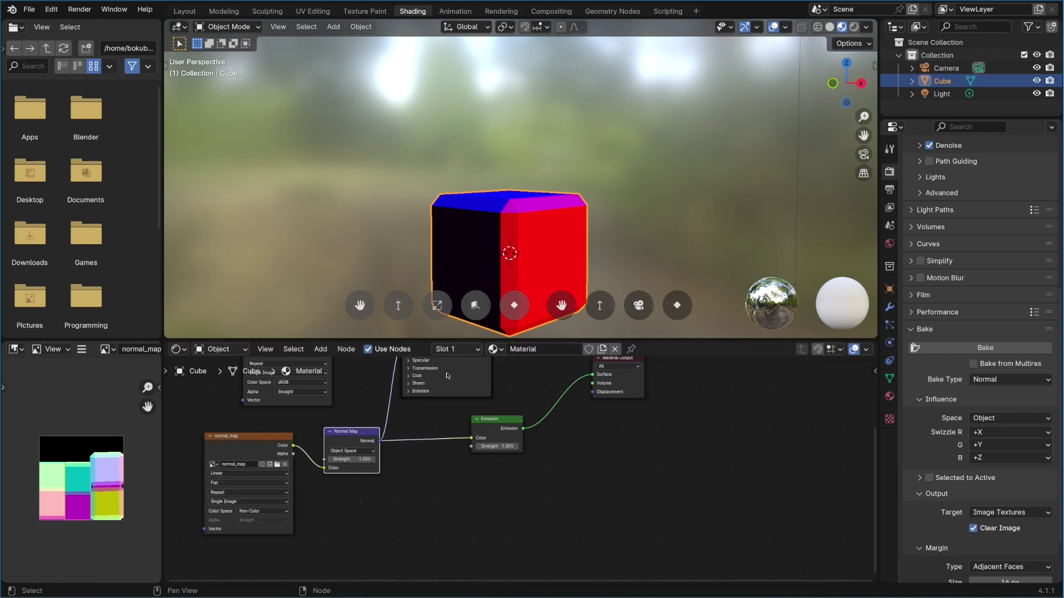
middle_click_drag(531, 233, 592, 227)
scroll(581, 359, "up", 1)
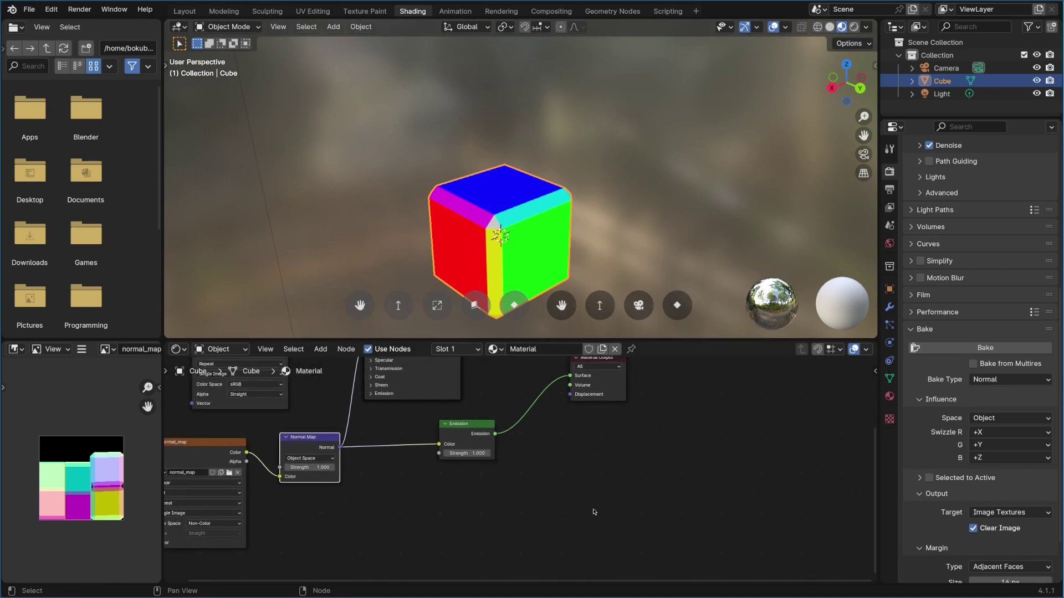
Add a Geometry input node via 'geo' search and place it below Emission
left_click(580, 359)
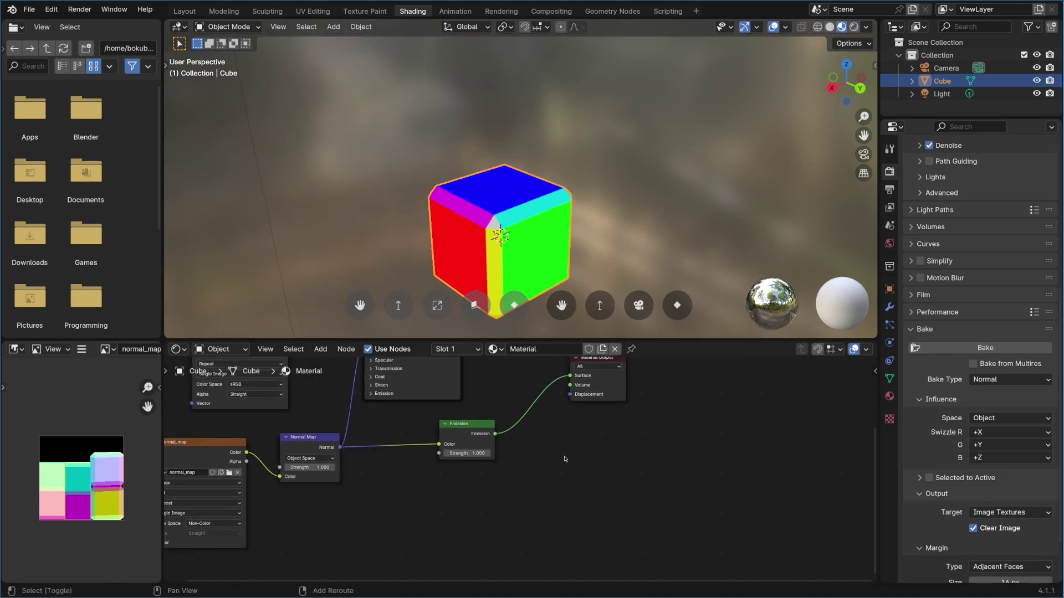
key("shift+a")
type("geo")
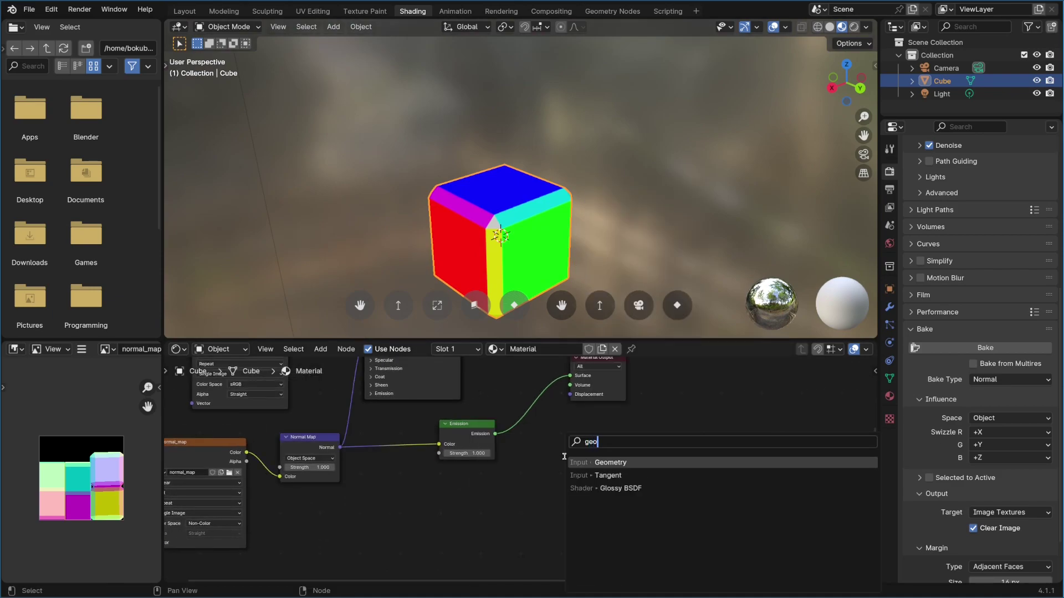
key("Return")
left_click(626, 460)
middle_click_drag(626, 460, 531, 491)
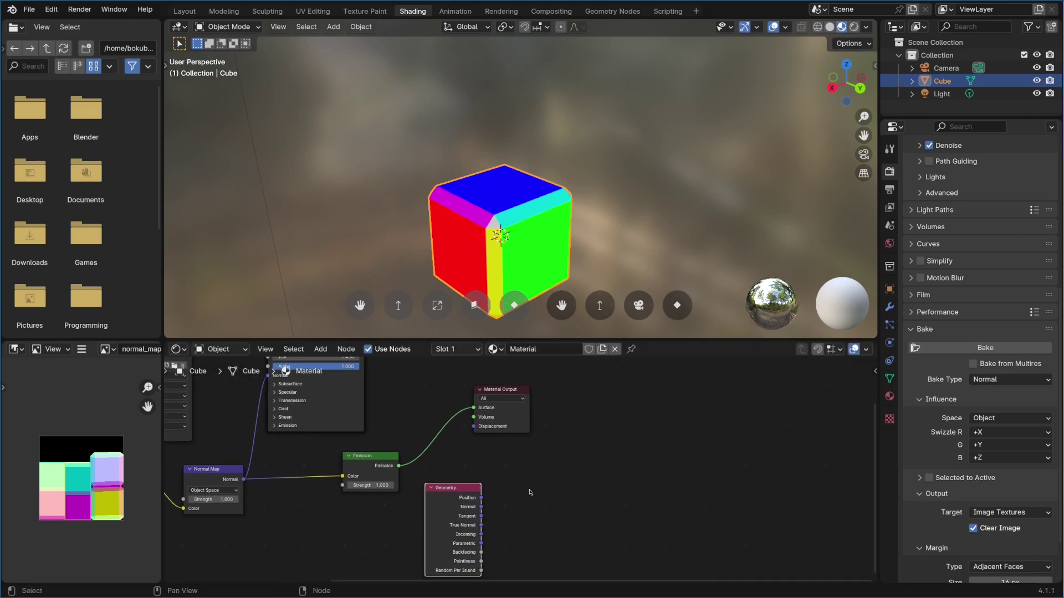
left_click_drag(503, 392, 531, 400)
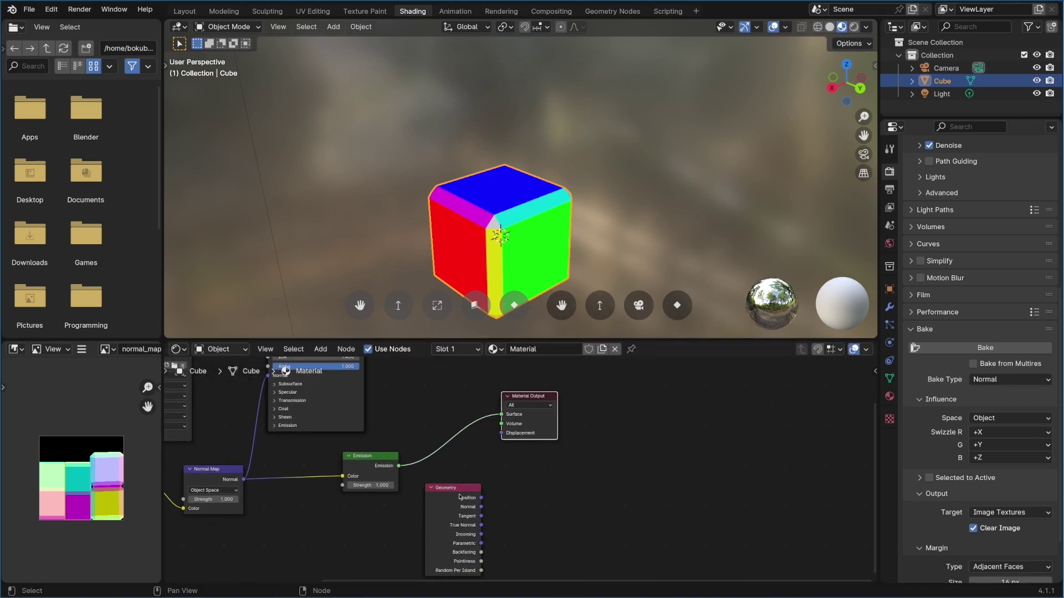
left_click_drag(460, 497, 342, 478)
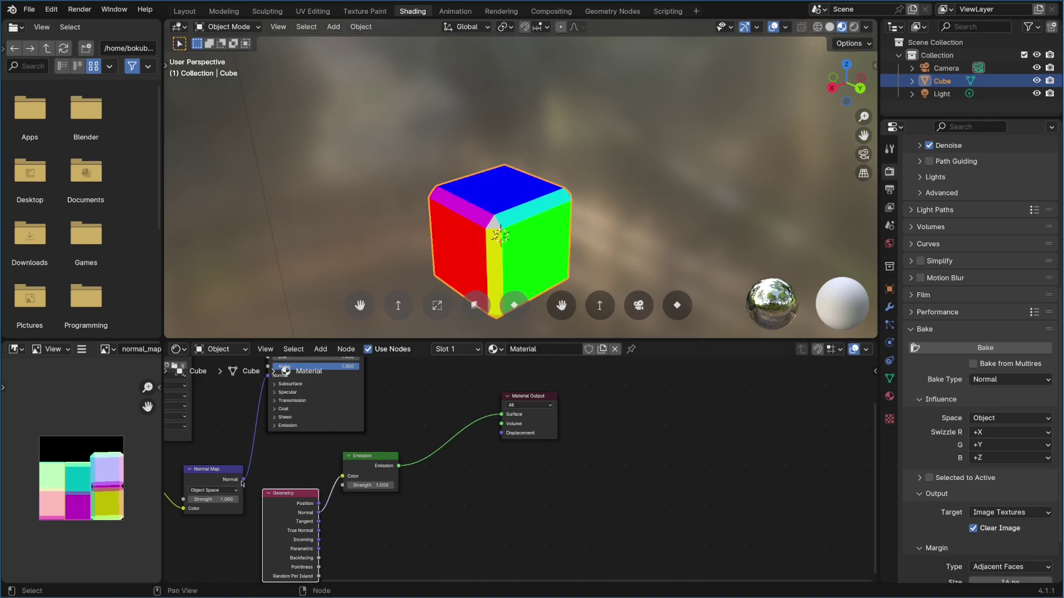
Alternate Geometry Normal and the Normal Map output into Emission Color, ending on Normal Map
left_click_drag(243, 480, 342, 477)
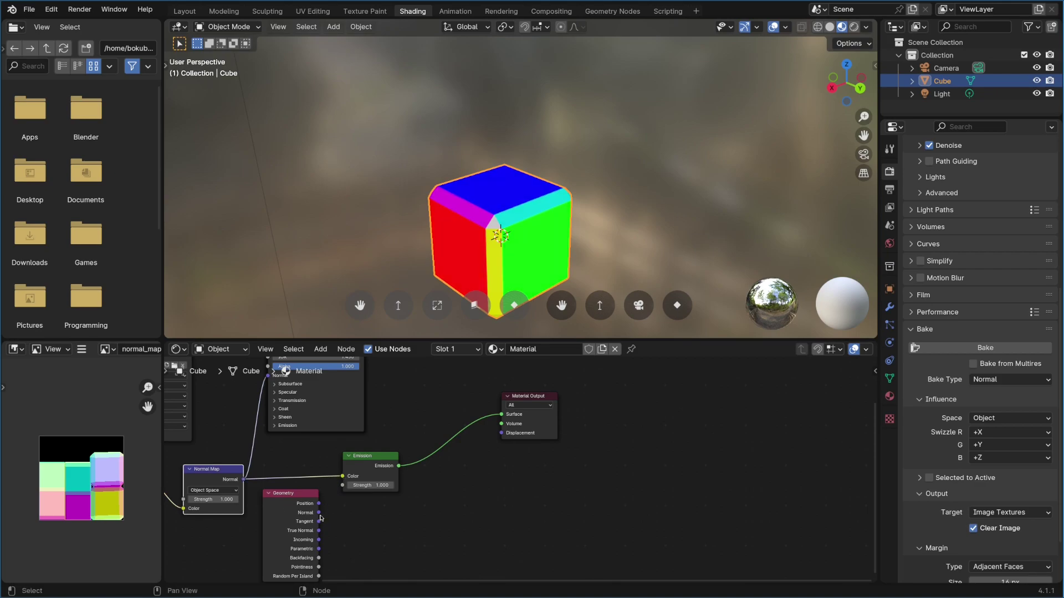
left_click_drag(319, 512, 343, 476)
middle_click_drag(526, 266, 635, 163)
left_click_drag(243, 480, 342, 477)
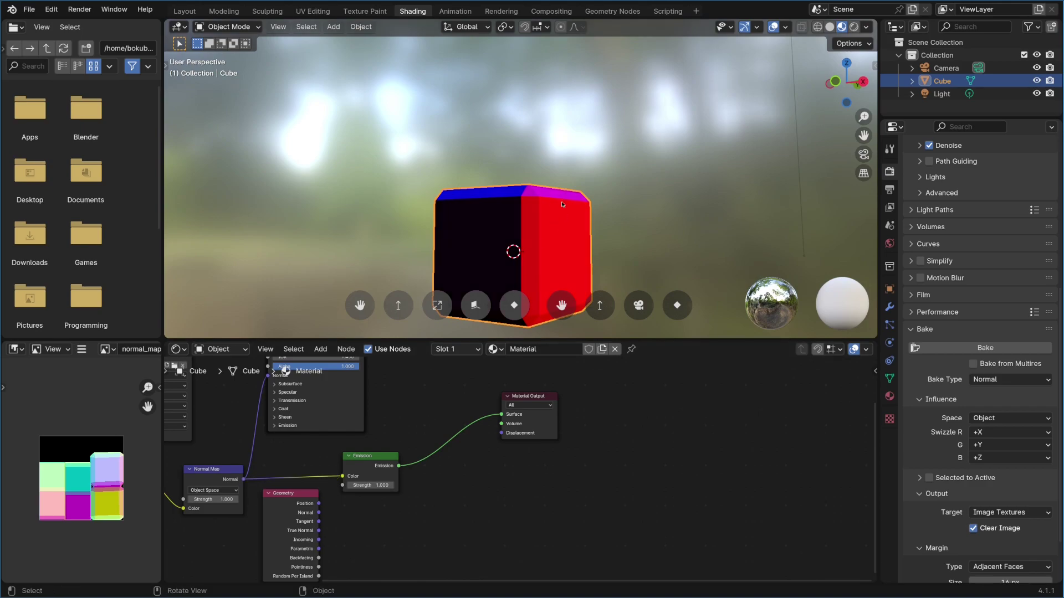
mouse_move(498, 250)
middle_mouse_down()
mouse_move(654, 198)
mouse_move(499, 231)
middle_mouse_up()
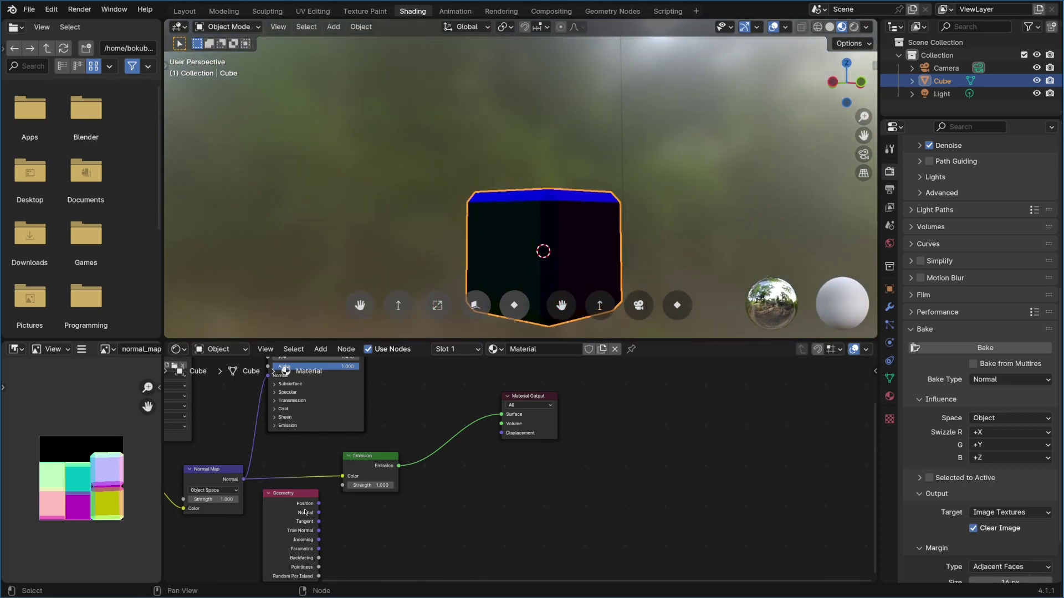
left_click_drag(318, 513, 343, 477)
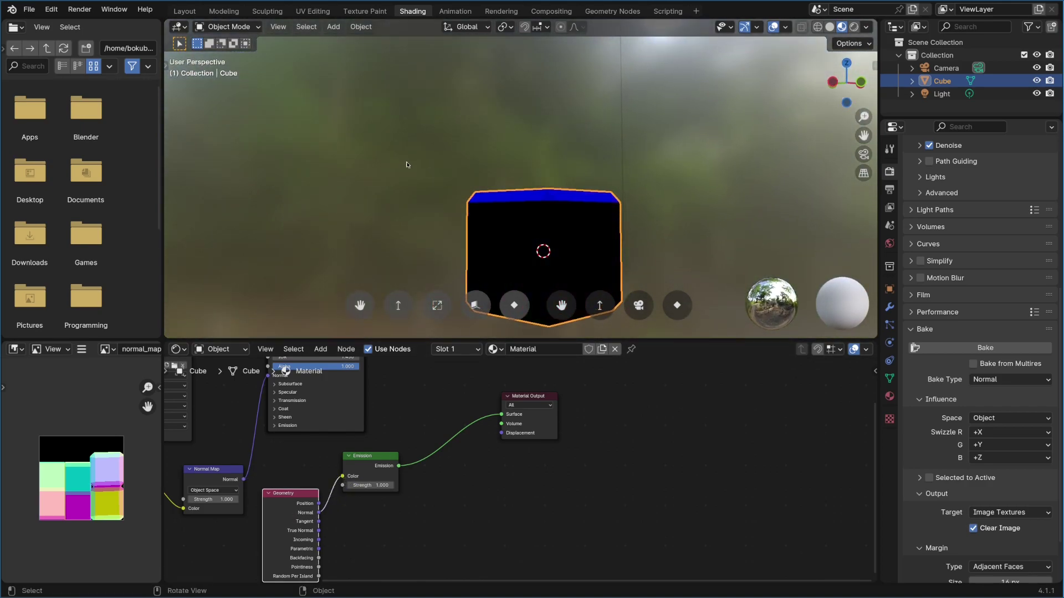
middle_click_drag(408, 164, 610, 171)
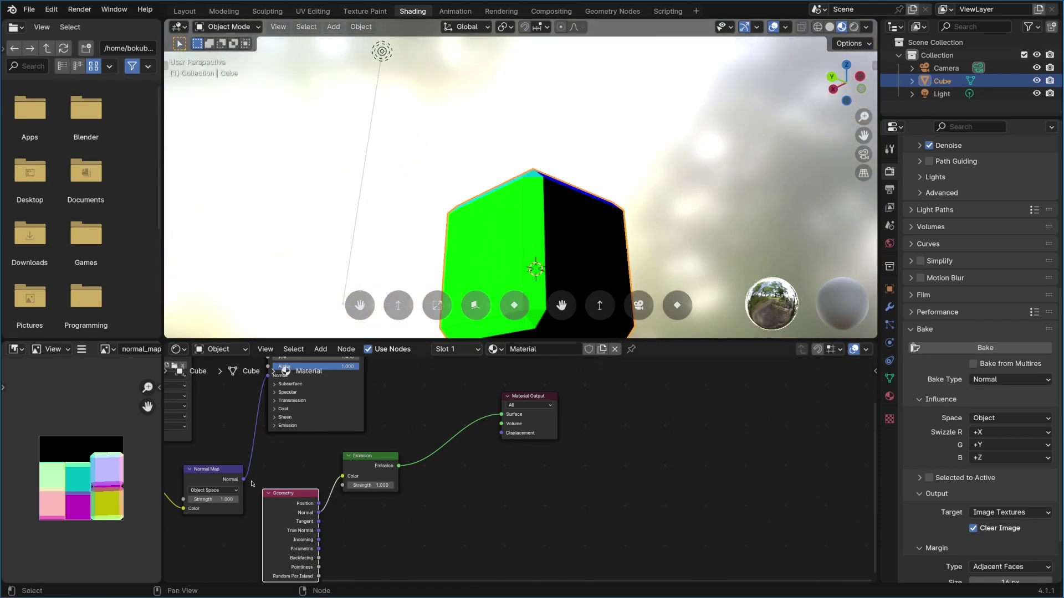
left_click_drag(245, 480, 343, 476)
middle_click_drag(432, 288, 480, 236)
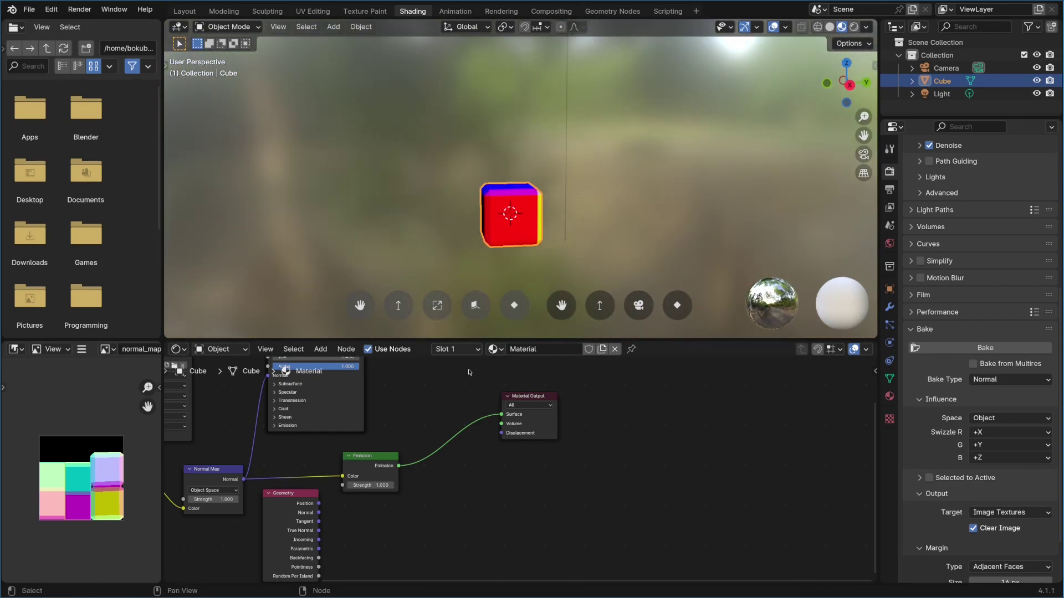
Delete the Geometry node and connect Principled BSDF to the Material Output Surface
left_click(293, 497)
key("x")
scroll(554, 437, "left", 5)
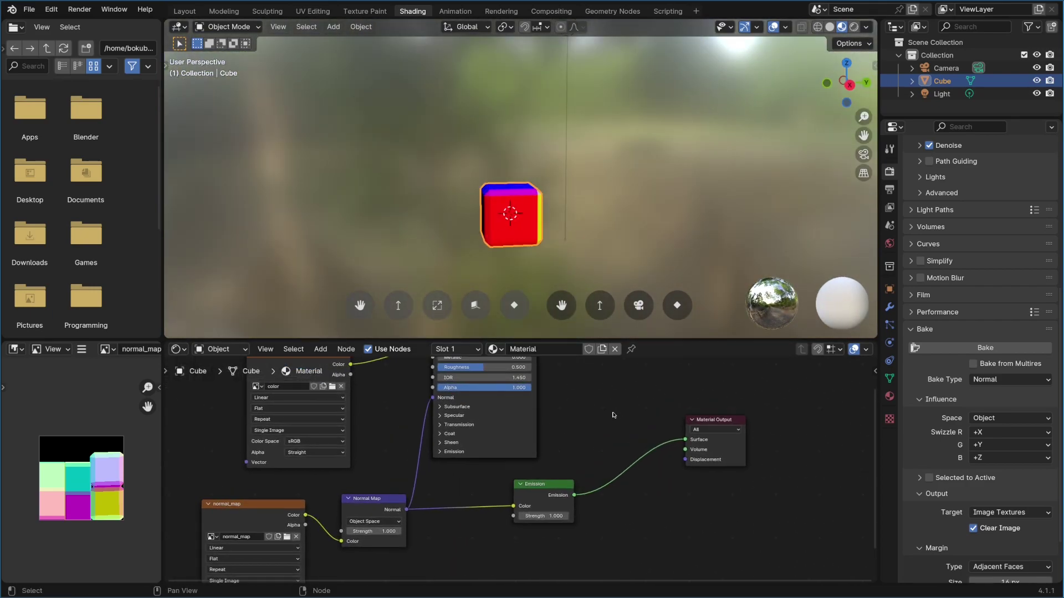
middle_click_drag(582, 436, 559, 483)
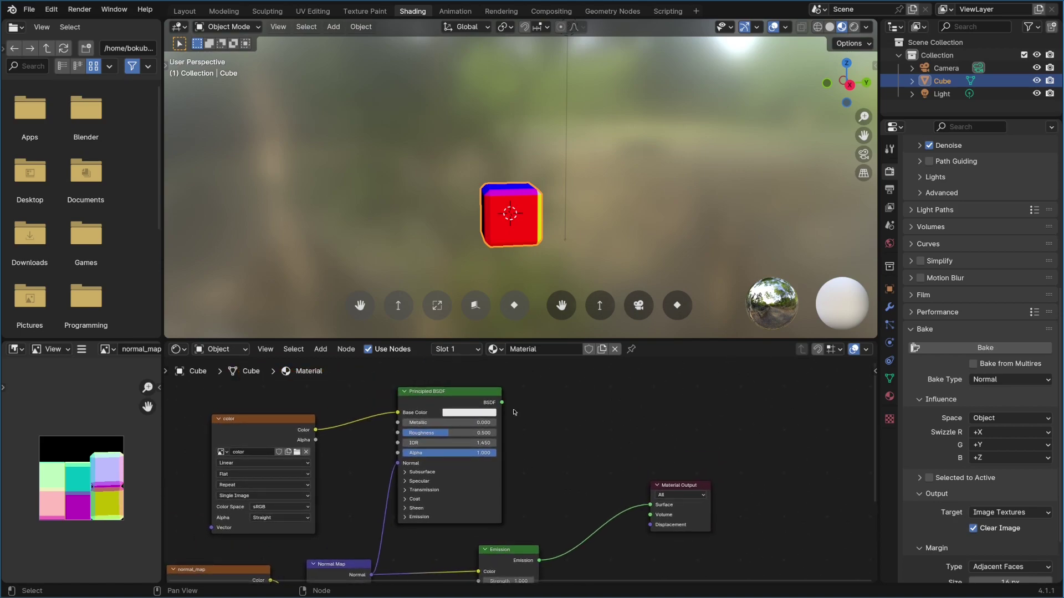
left_click_drag(502, 405, 650, 505)
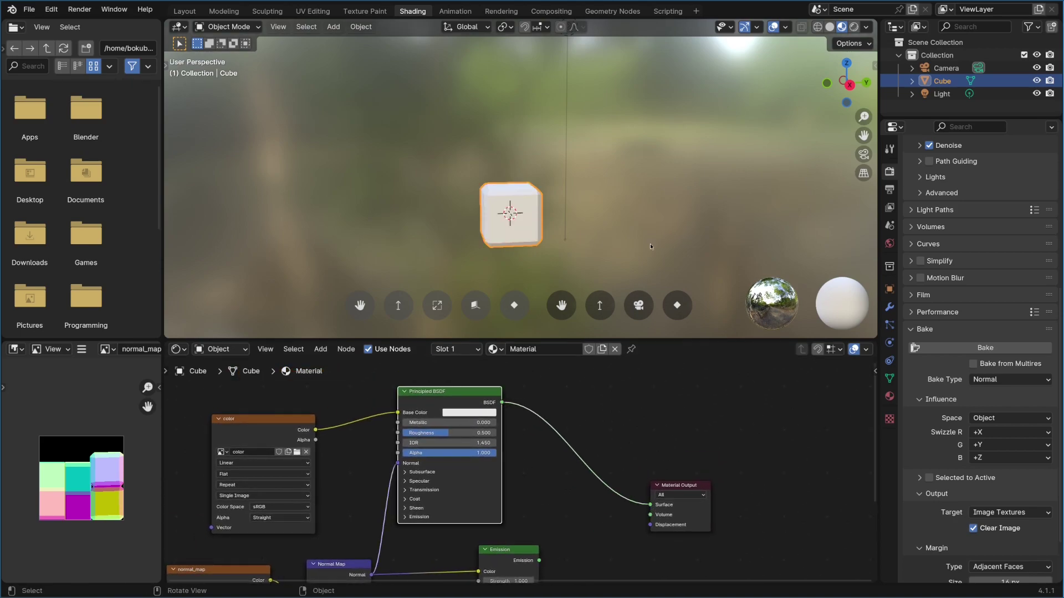
middle_click_drag(649, 244, 581, 207)
Plug the Normal Map output into the BSDF Normal, replacing the image colour link
scroll(581, 207, "up", 6)
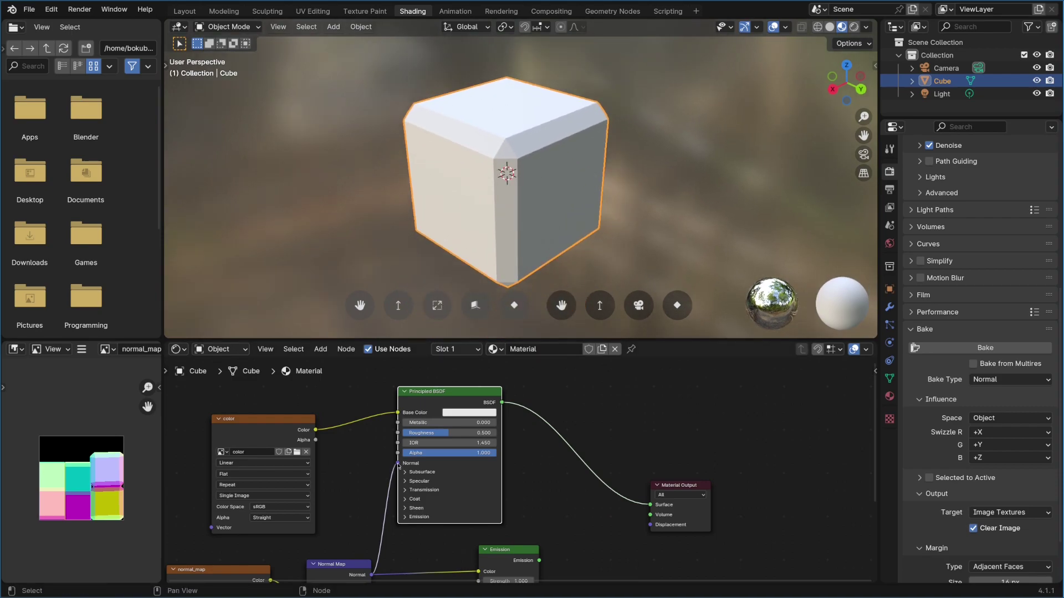
left_click_drag(399, 464, 383, 493)
middle_click_drag(471, 177, 553, 178)
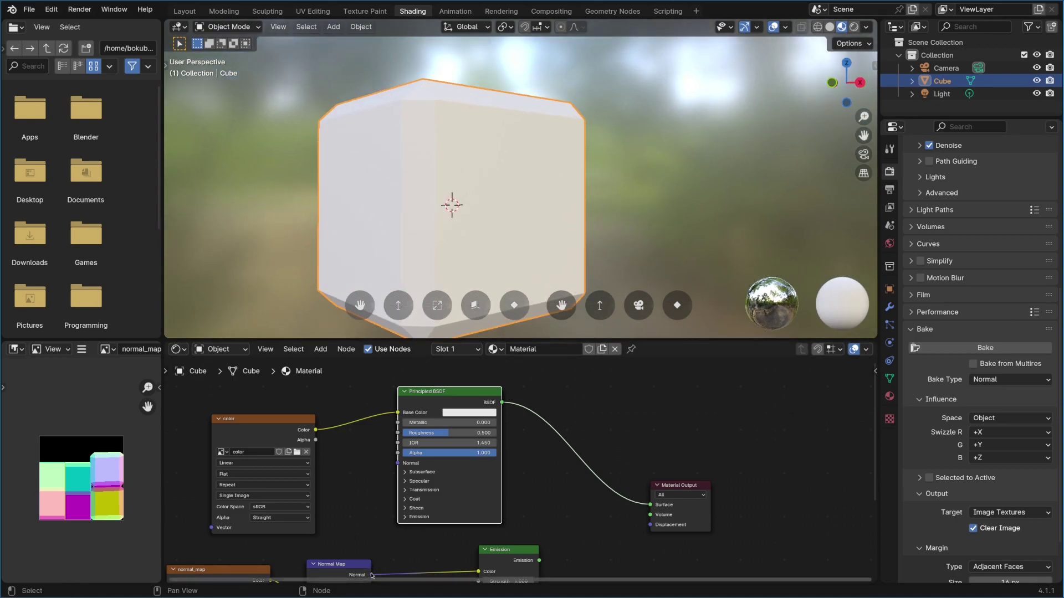
left_click_drag(371, 575, 397, 463)
middle_click_drag(639, 226, 576, 205)
middle_click_drag(542, 476, 573, 419)
left_click_drag(353, 515, 422, 421)
middle_click_drag(696, 194, 493, 177)
left_click_drag(423, 414, 385, 428)
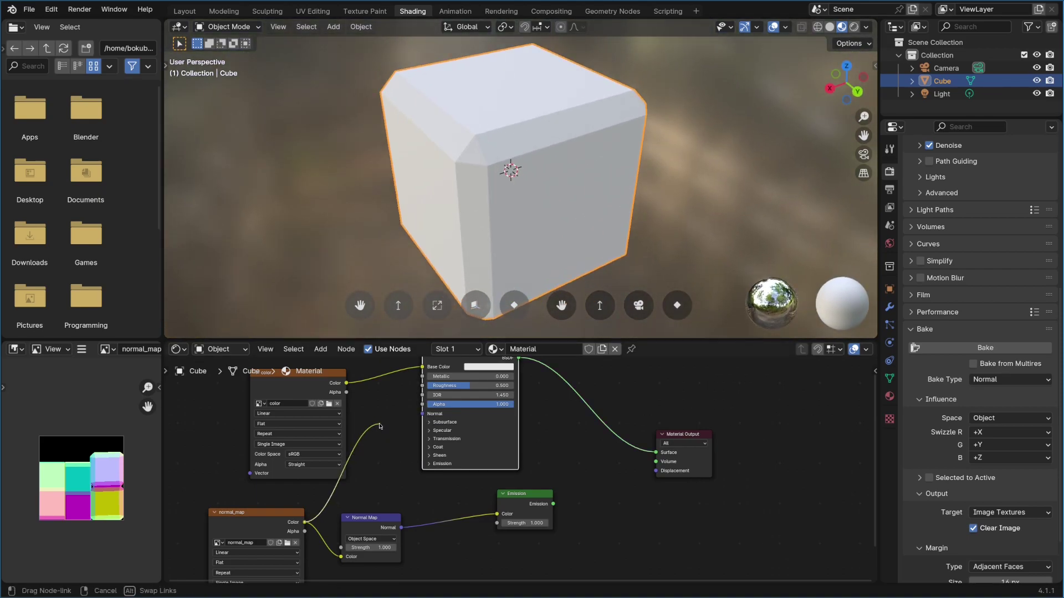
mouse_move(305, 523)
left_mouse_down()
mouse_move(422, 416)
mouse_move(348, 523)
mouse_move(421, 414)
mouse_move(359, 520)
mouse_move(423, 414)
left_mouse_up()
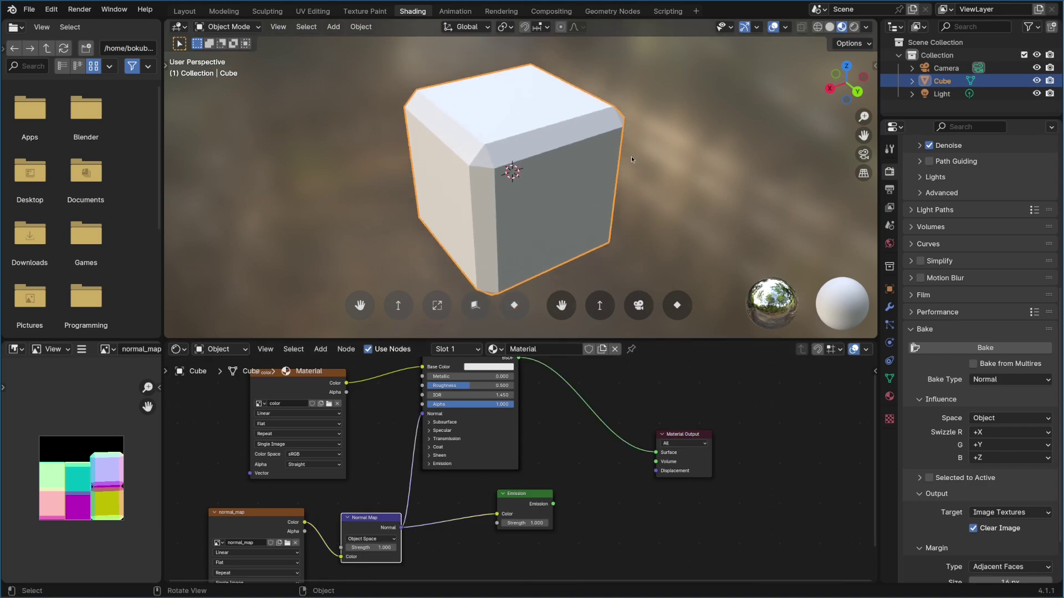
middle_click_drag(623, 156, 542, 156)
left_click(228, 539)
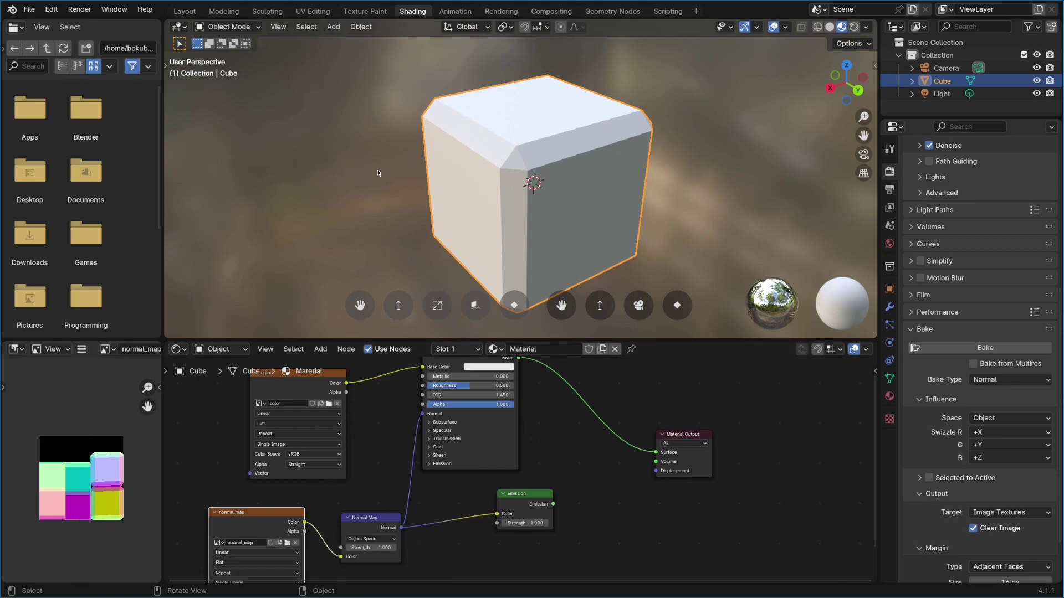
In the Texture Paint workspace, switch the render engine to EEVEE
left_click(379, 11)
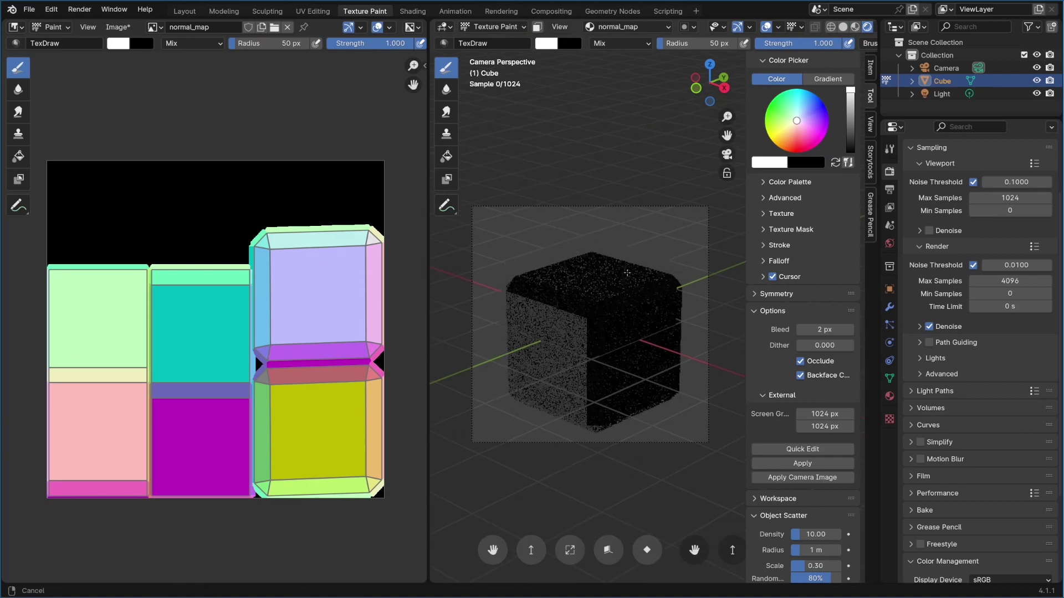
middle_click_drag(646, 304, 668, 346, "shift")
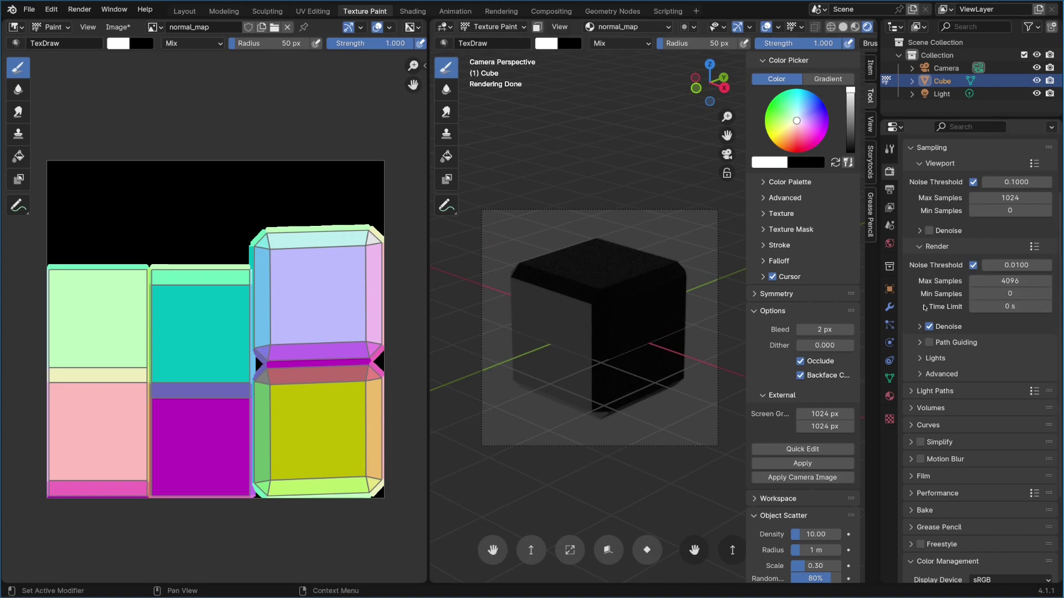
scroll(986, 222, "up", 3)
scroll(986, 221, "down", 4)
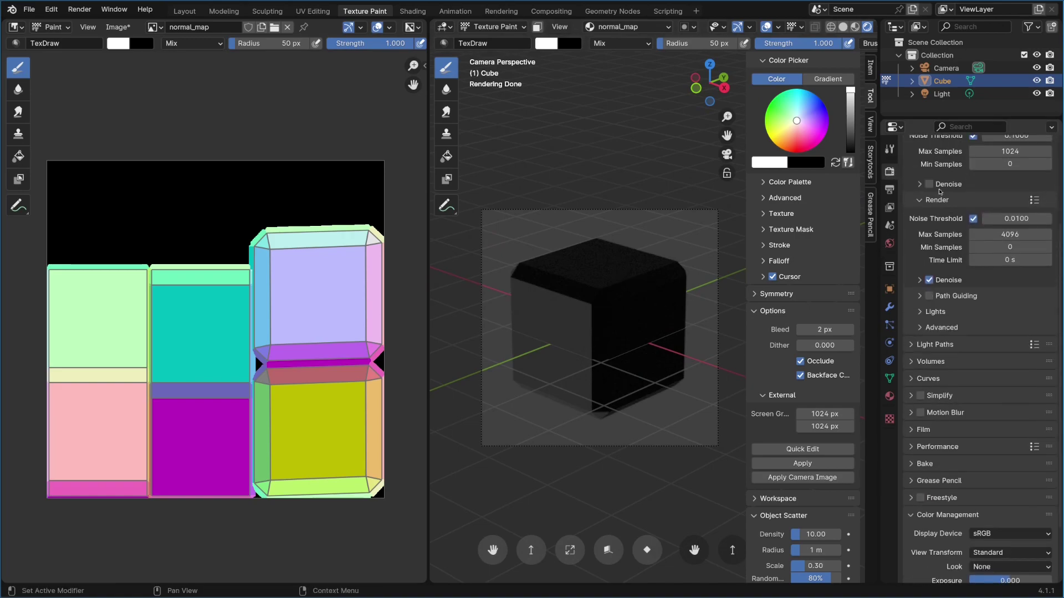
scroll(986, 222, "up", 4)
left_click(1002, 144)
left_click(997, 151)
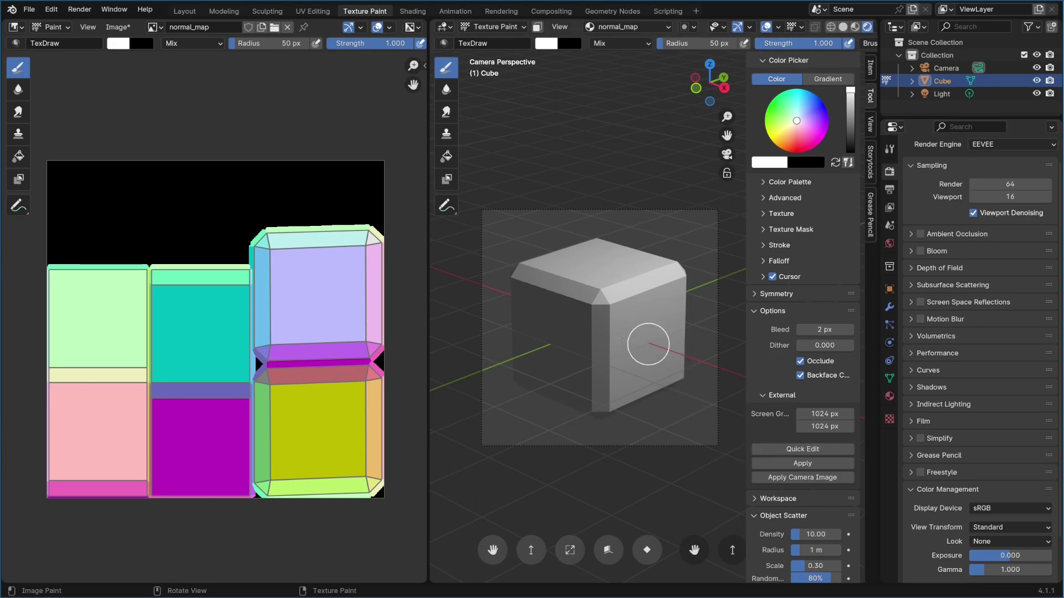
middle_click_drag(648, 323, 646, 325)
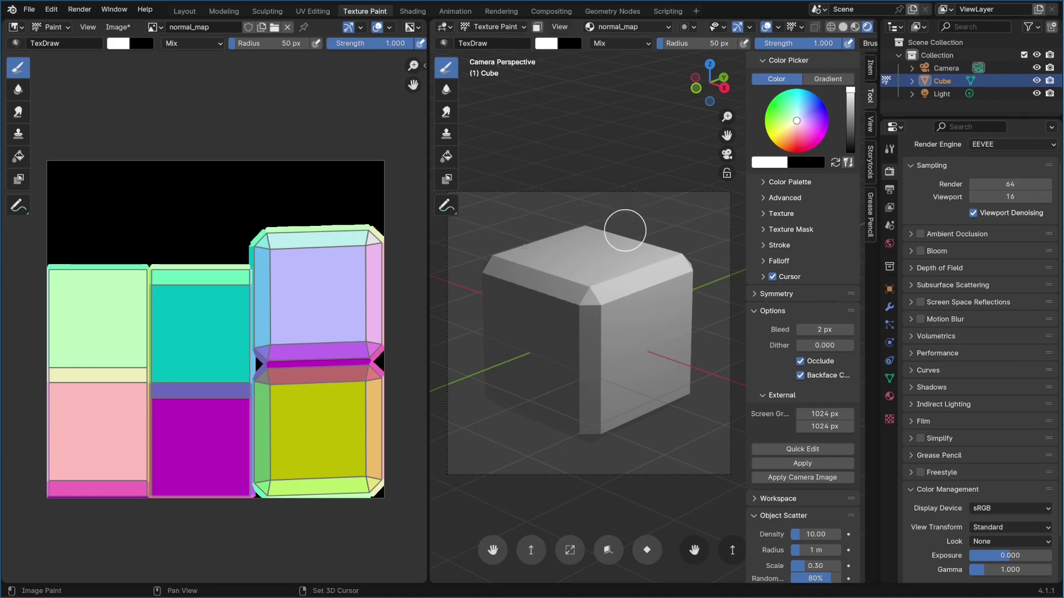
Sample a dark purple and paint strokes plus a round dab on the cube's top
key("s")
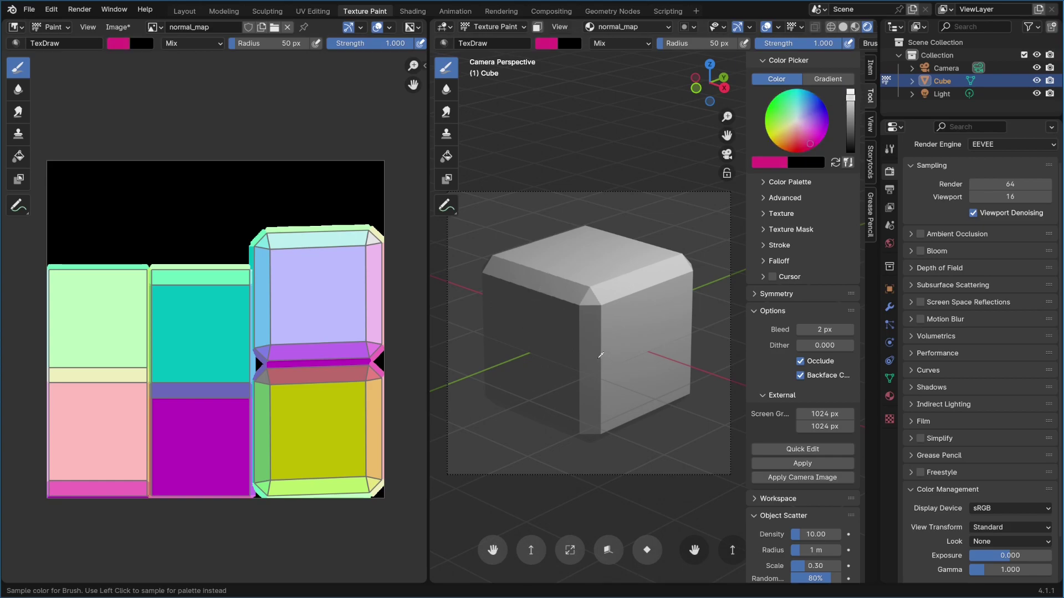
left_click(539, 277)
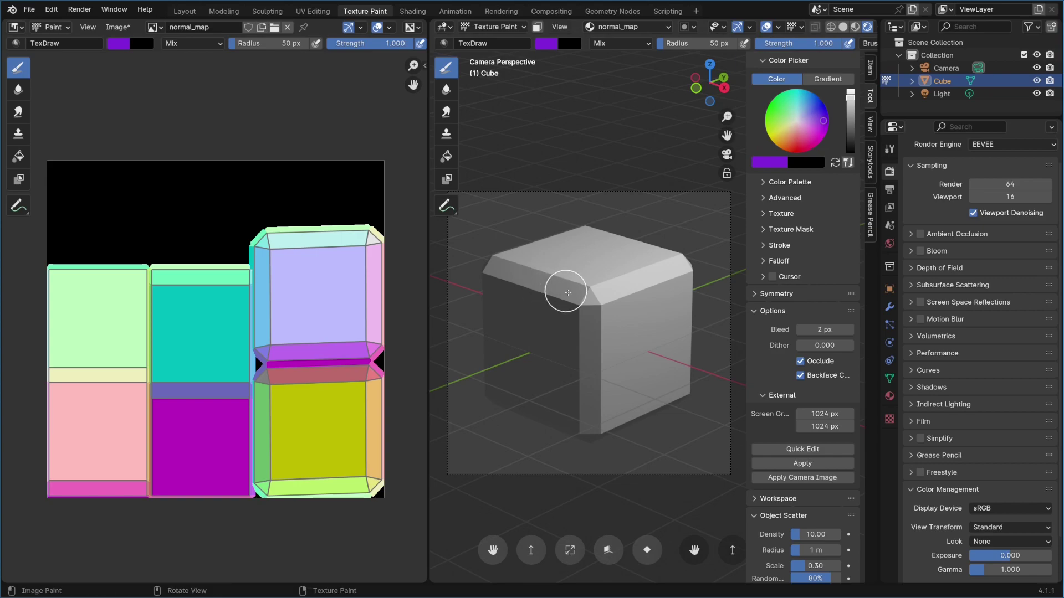
mouse_move(563, 290)
left_mouse_down()
mouse_move(543, 288)
mouse_move(549, 281)
mouse_move(532, 289)
mouse_move(531, 266)
mouse_move(536, 301)
mouse_move(547, 278)
mouse_move(558, 297)
mouse_move(541, 275)
mouse_move(527, 328)
left_mouse_up()
mouse_move(527, 328)
middle_mouse_down()
mouse_move(616, 313)
mouse_move(571, 349)
middle_mouse_up()
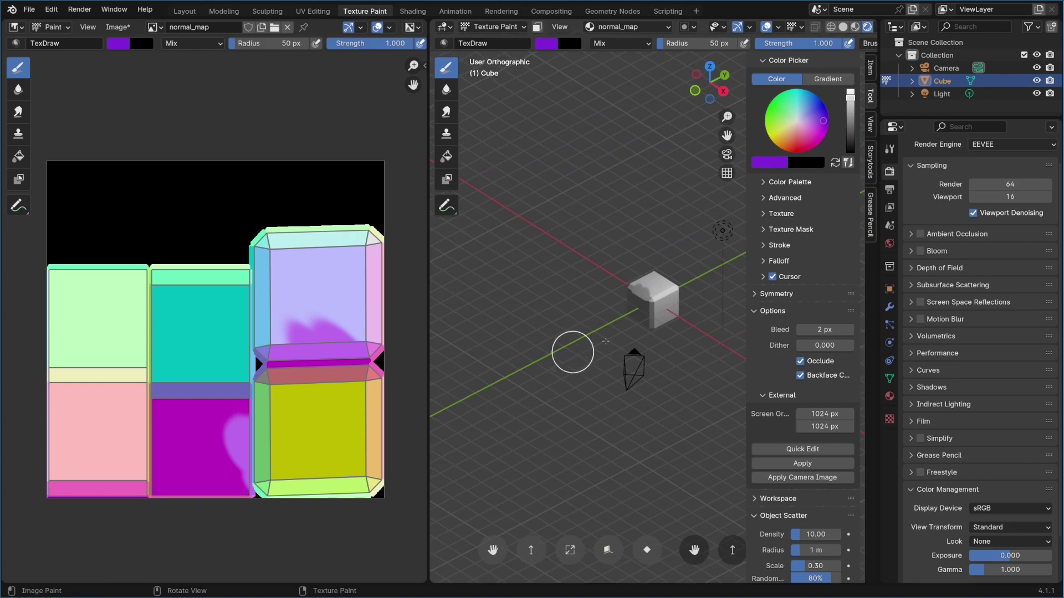
left_click(727, 154)
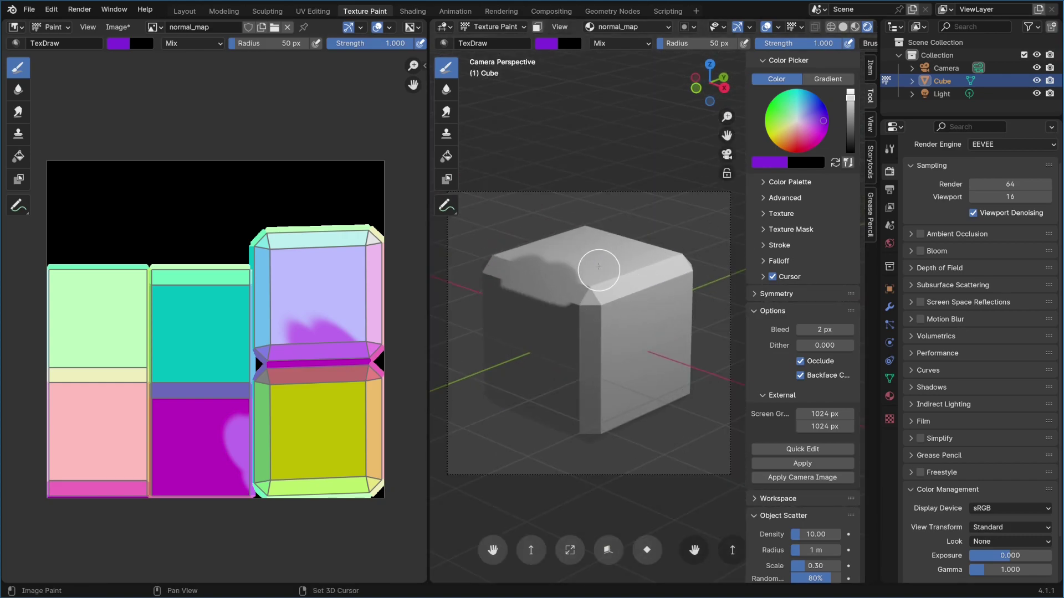
key("s")
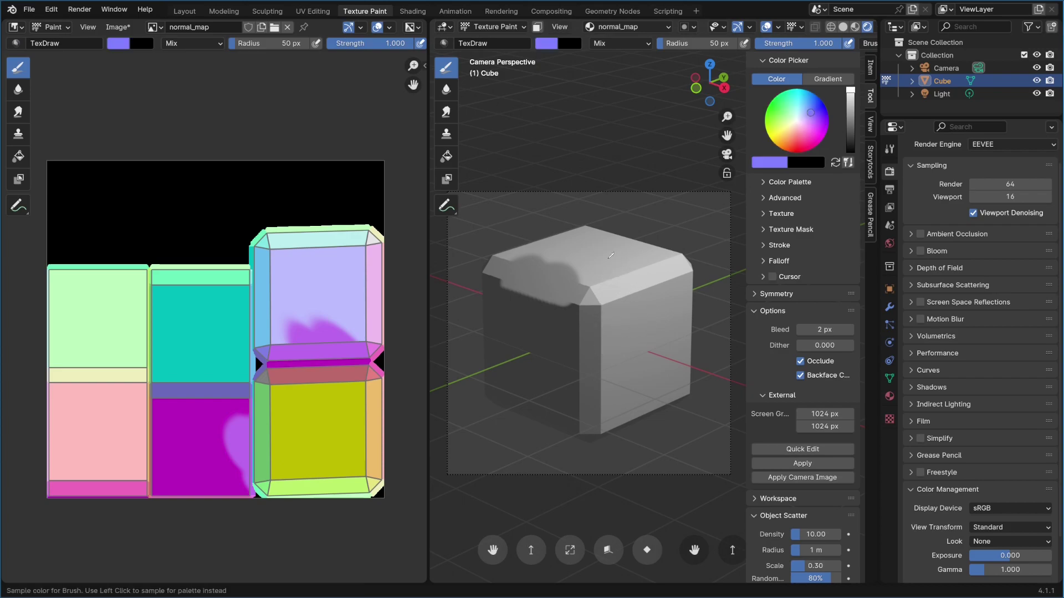
left_click(634, 290)
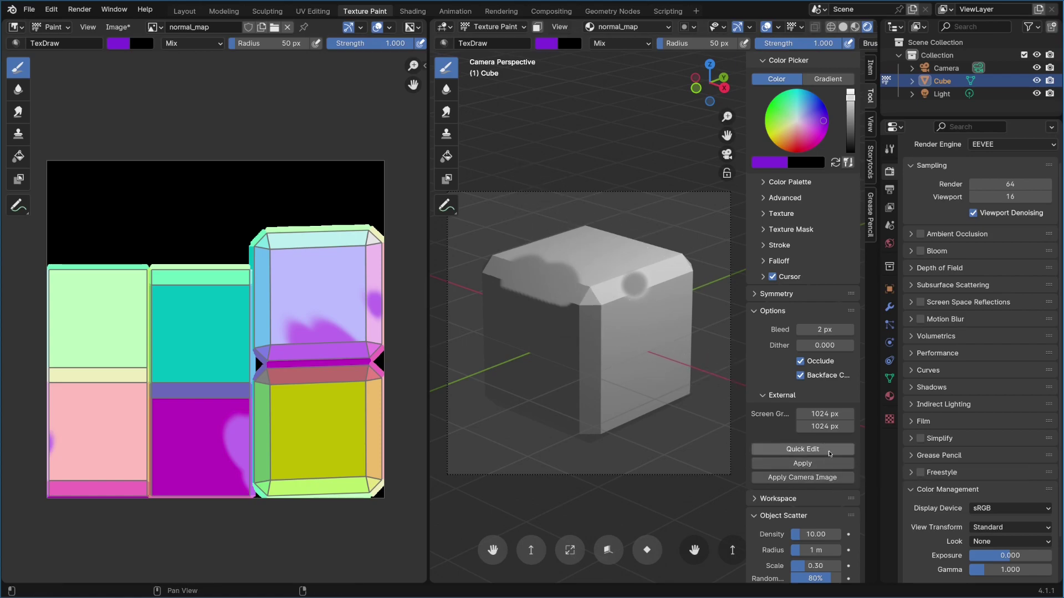
In Shading, link Emission to the Surface and normal_map Color into Emission Color
left_click(427, 11)
scroll(437, 483, "up", 2)
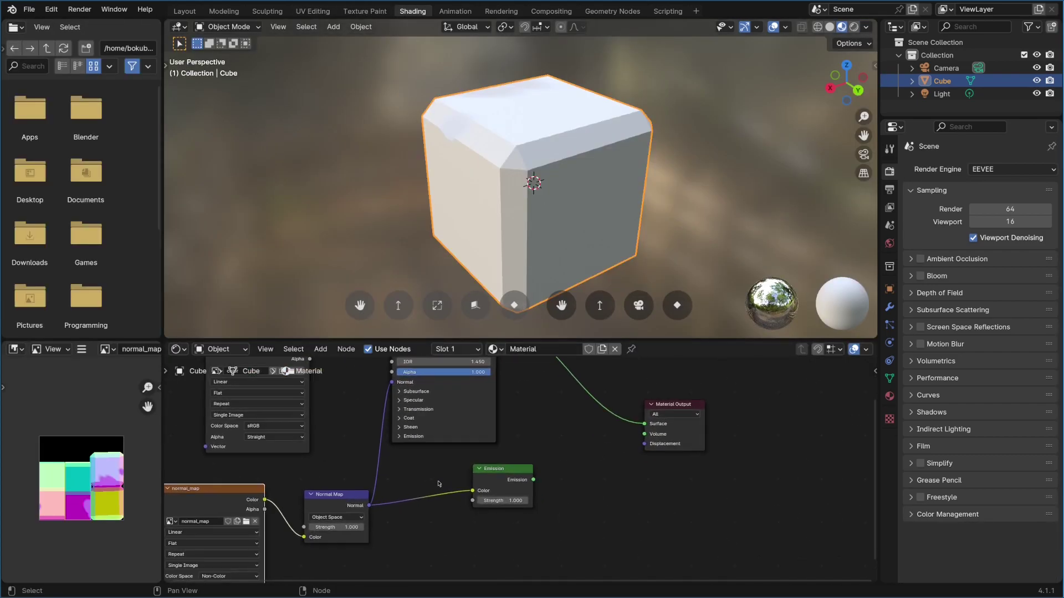
left_click_drag(533, 484, 642, 424)
middle_click_drag(533, 446, 556, 441)
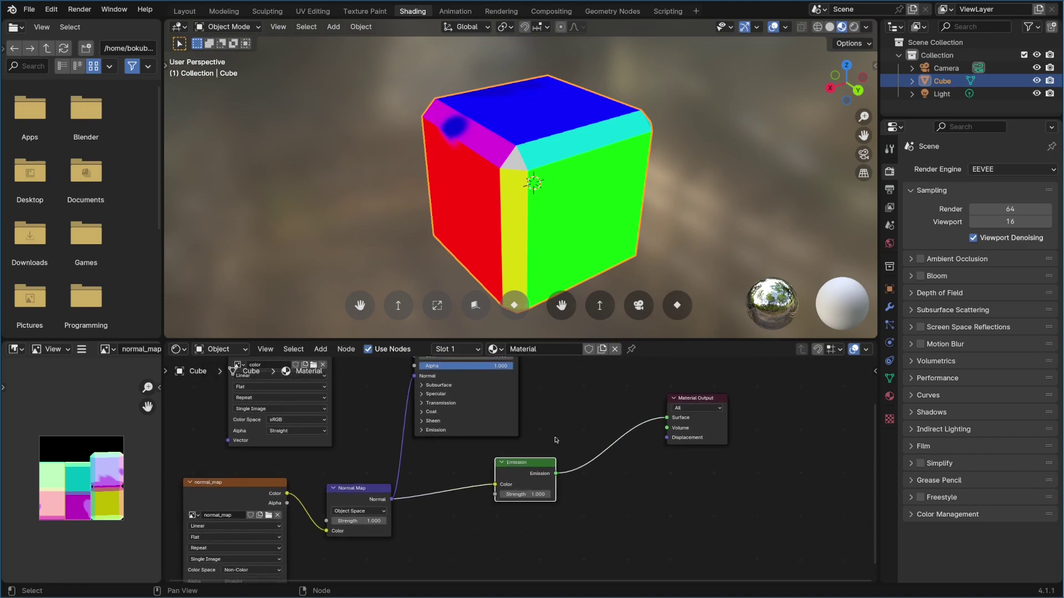
scroll(579, 467, "up", 1)
left_click_drag(367, 429, 459, 426)
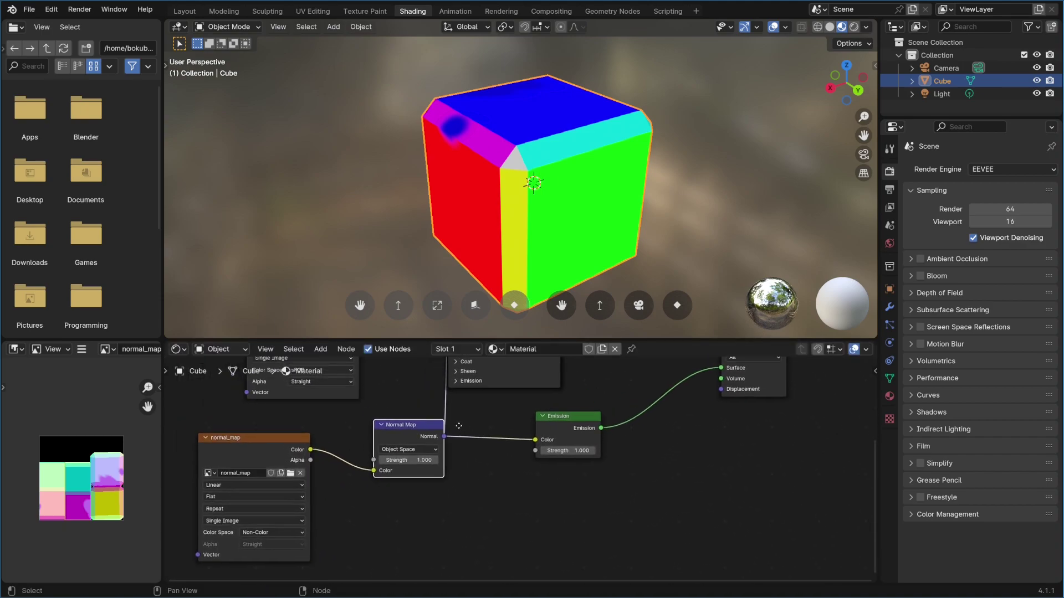
scroll(458, 425, "up", 1)
left_click_drag(359, 473, 537, 446)
left_click_drag(268, 448, 306, 518)
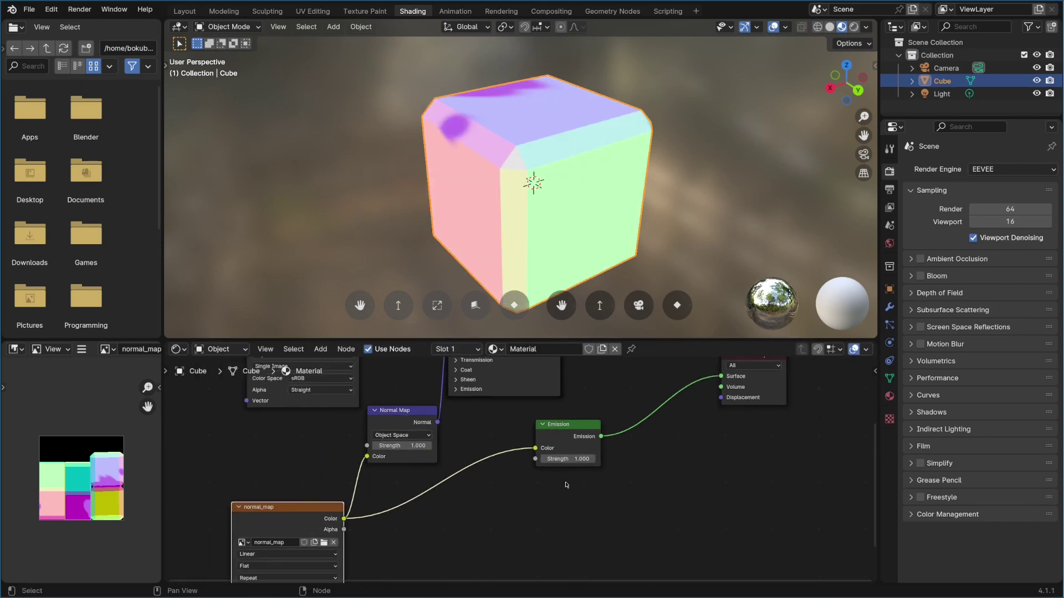
Tidy the node layout: image, Normal Map, Emission and Material Output nodes
scroll(520, 501, "down", 2)
middle_click_drag(399, 465, 398, 481)
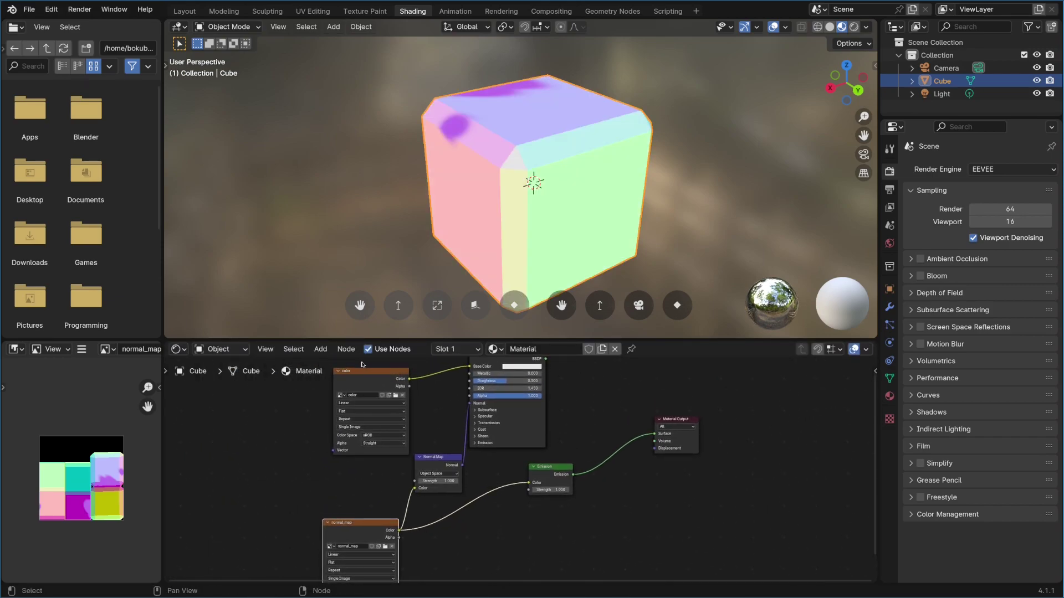
left_click_drag(363, 365, 334, 361)
middle_click_drag(334, 361, 286, 391)
left_click_drag(388, 487, 374, 479)
left_click_drag(514, 498, 512, 526)
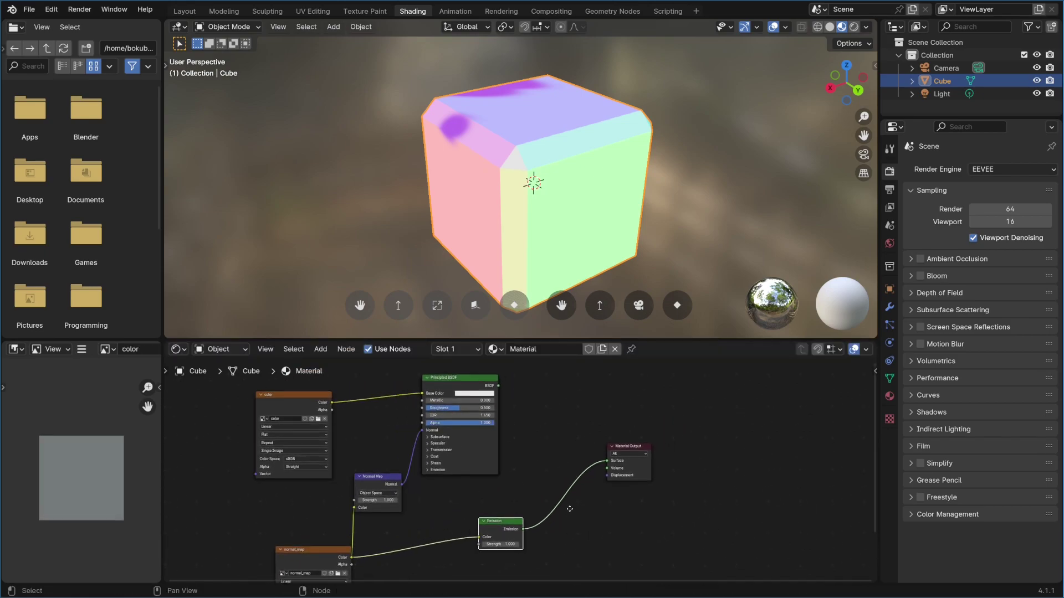
middle_click_drag(310, 553, 303, 527)
left_click_drag(303, 527, 294, 522)
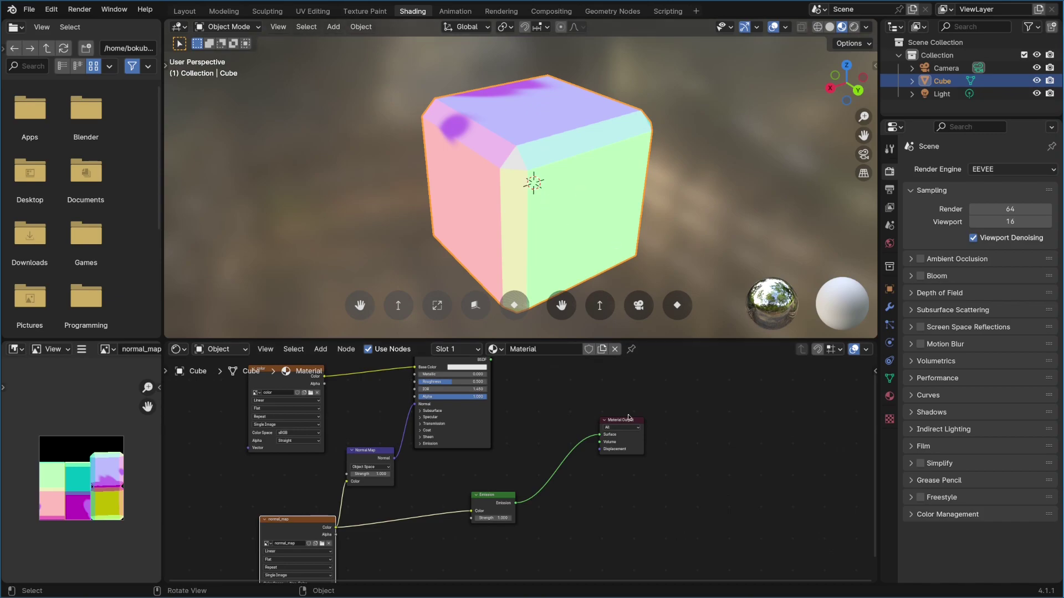
left_click_drag(627, 424, 620, 431)
From the Texture Paint camera view, apply the externally edited image back onto the cube
left_click(377, 12)
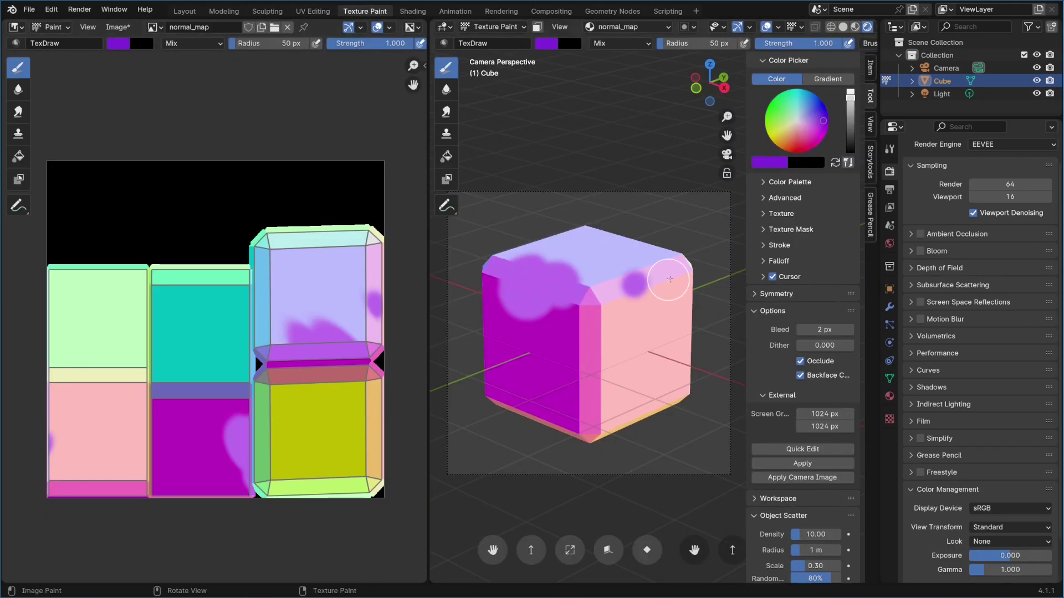
middle_click_drag(647, 292, 654, 289)
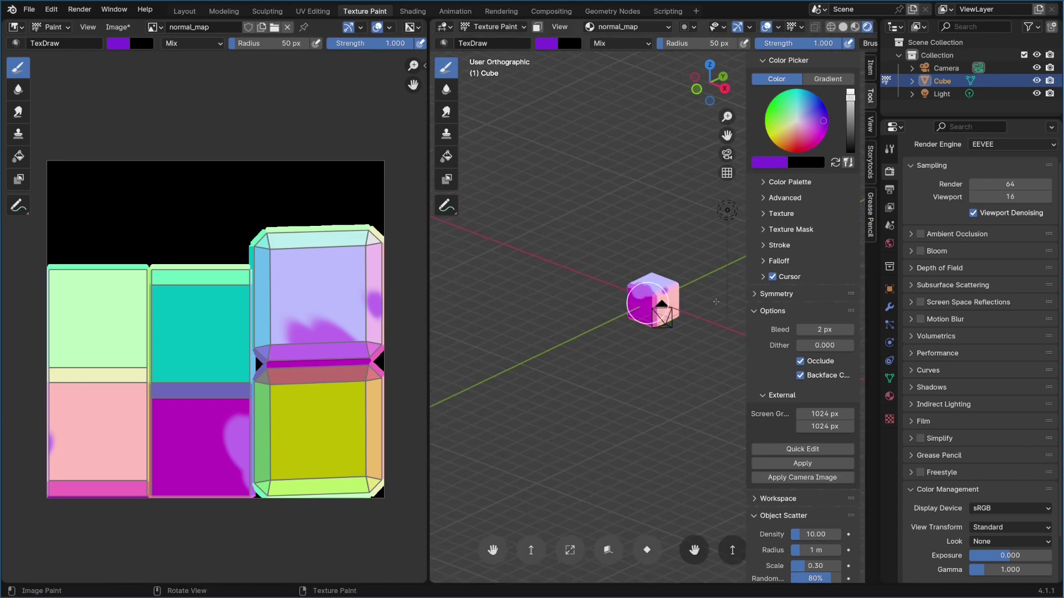
left_click(727, 154)
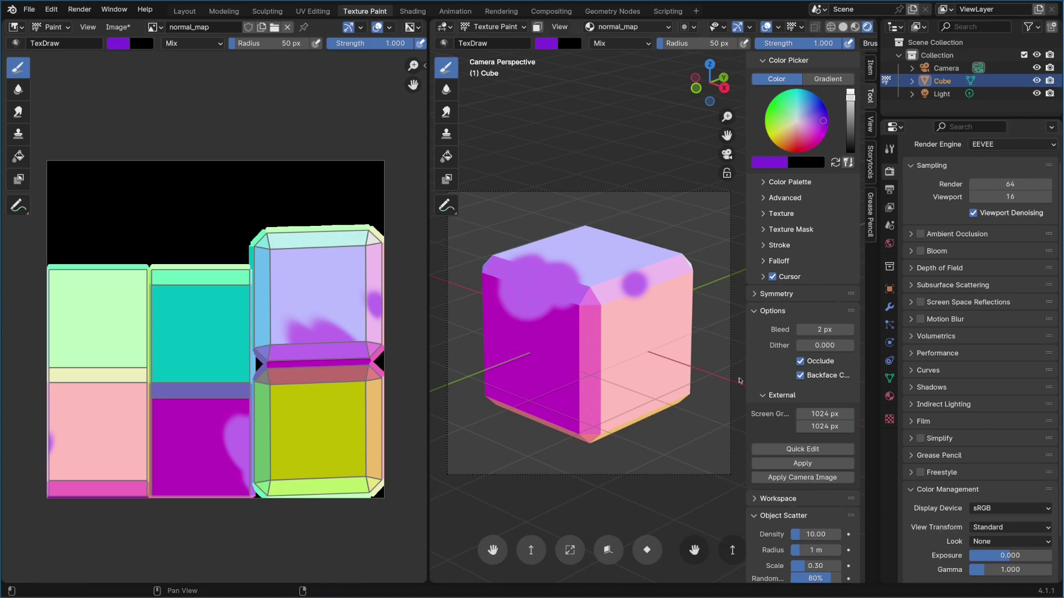
left_click(828, 449)
left_click(803, 464)
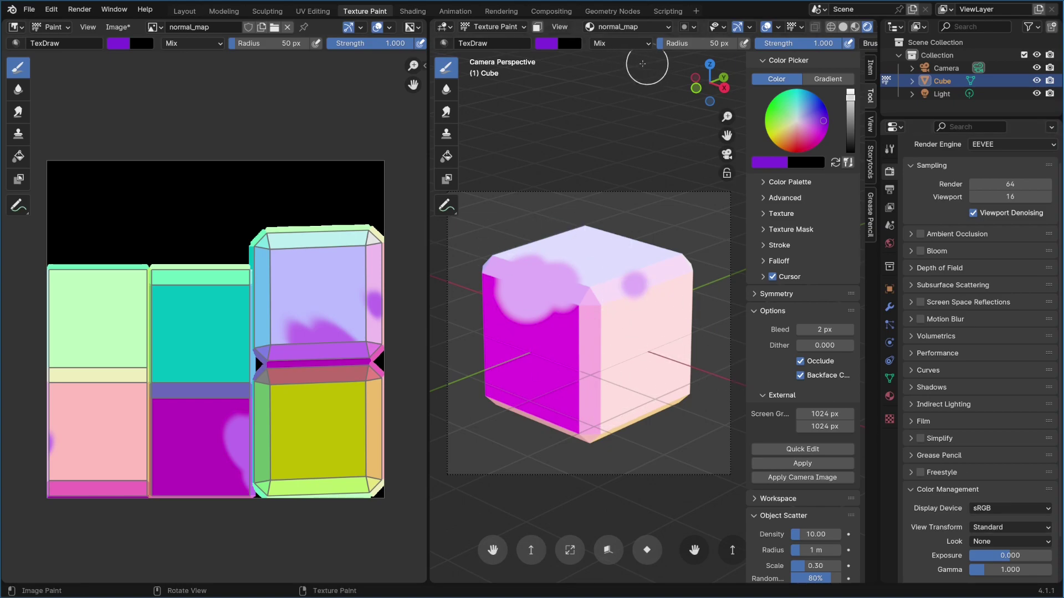
left_click(412, 12)
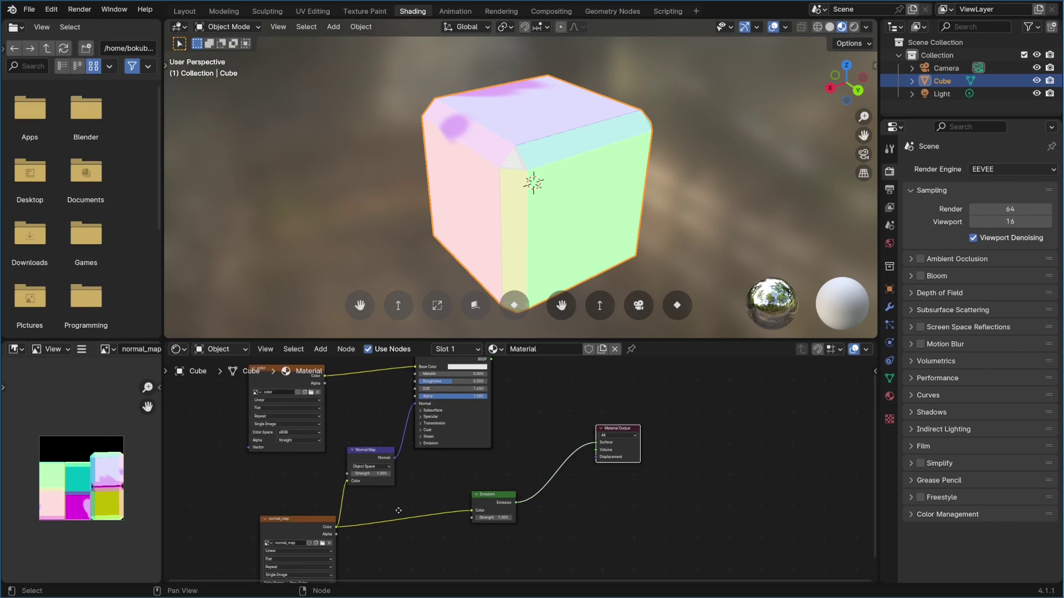
Inspect the node tree, then return to the Texture Paint workspace
middle_click_drag(398, 512, 460, 476)
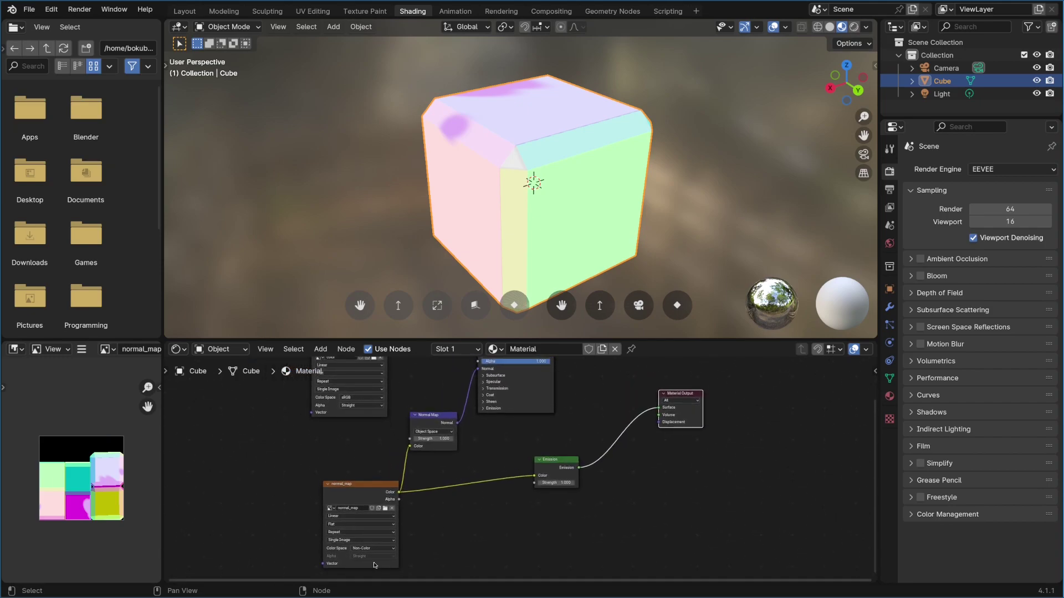
scroll(359, 552, "up", 3)
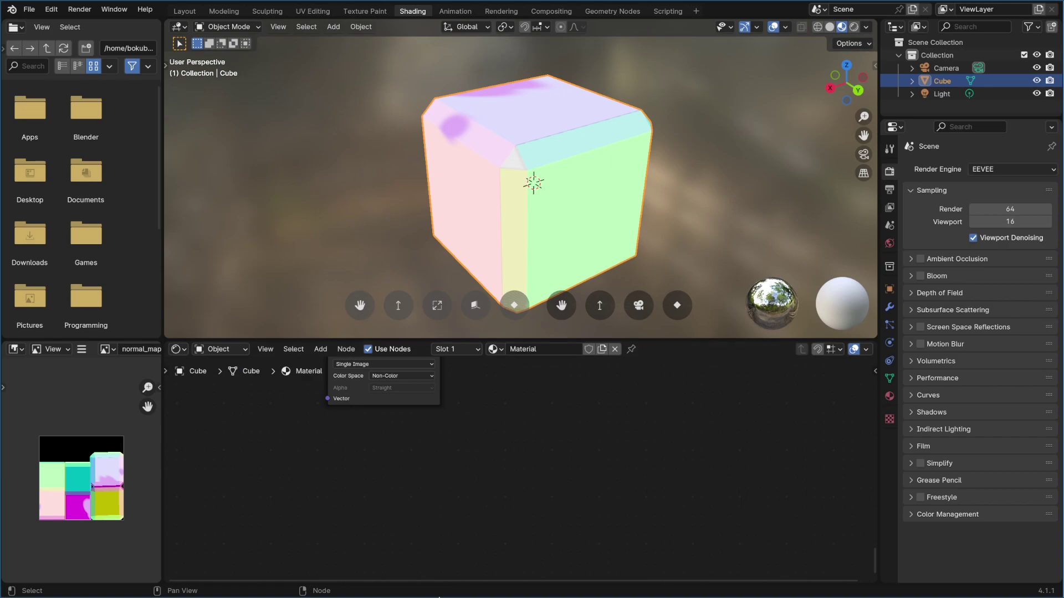
scroll(572, 435, "down", 3)
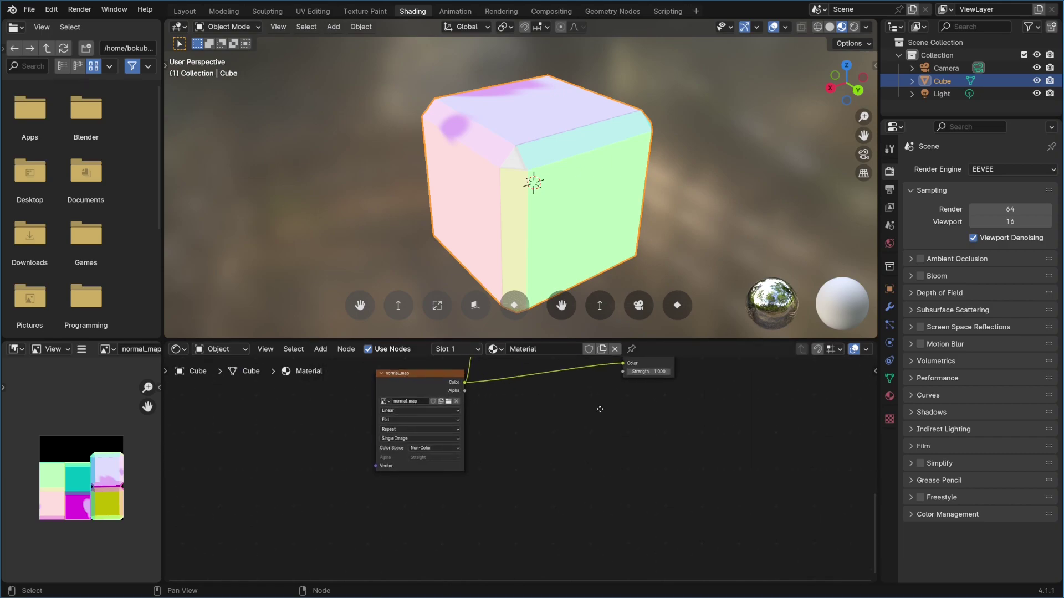
left_click(381, 11)
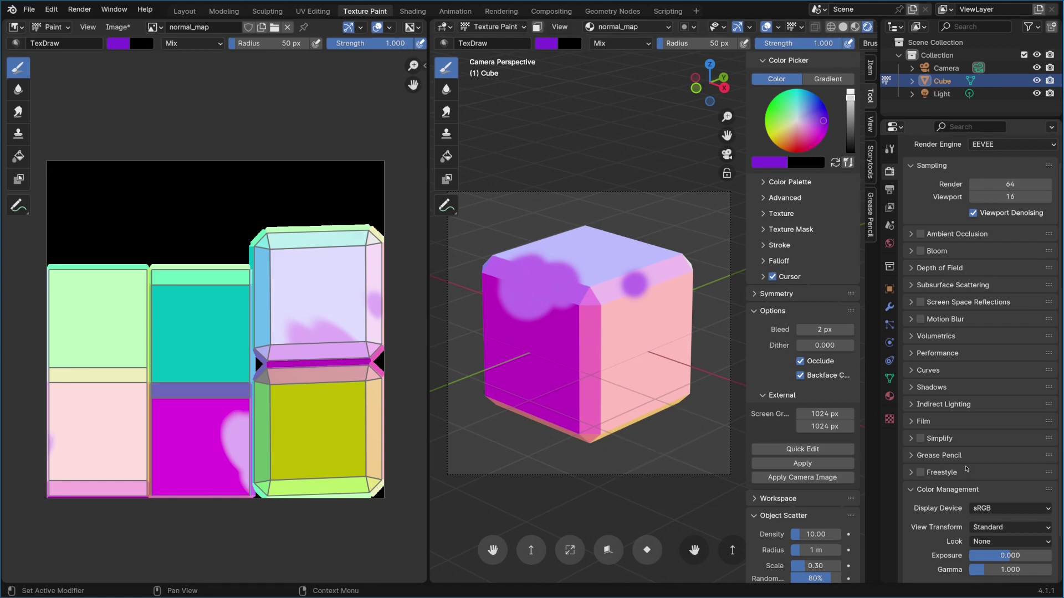
Set View Transform to Raw and Quick Edit the camera view in Krita
scroll(964, 495, "down", 2)
left_click(1008, 478)
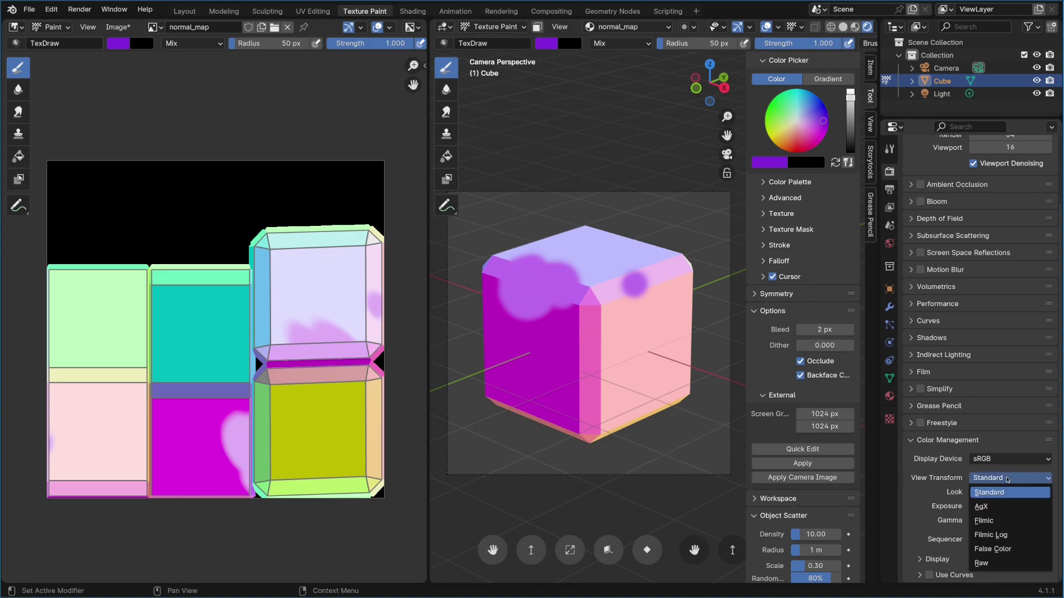
left_click(999, 564)
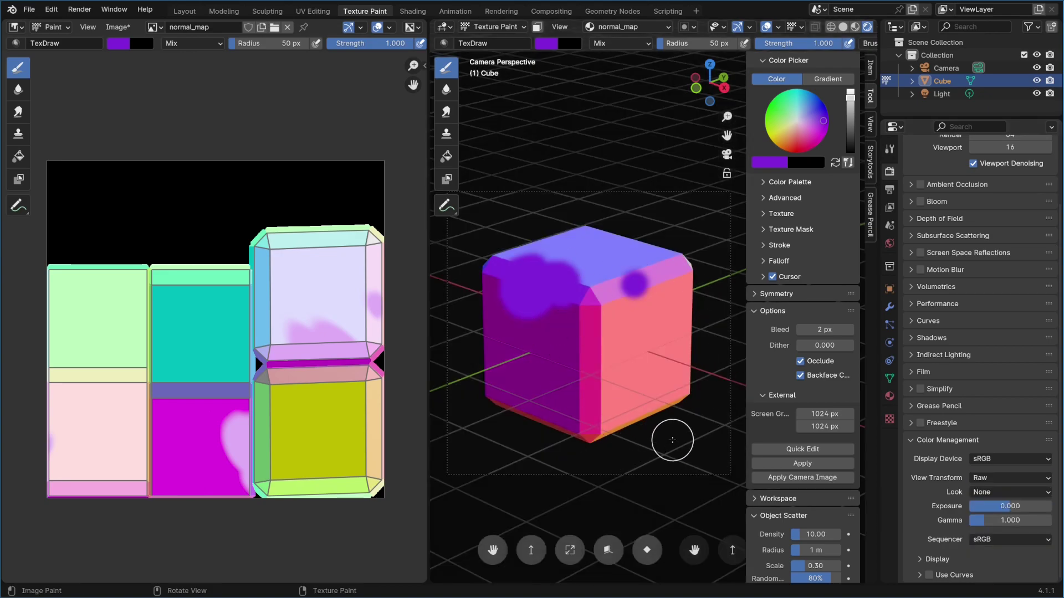
left_click(785, 449)
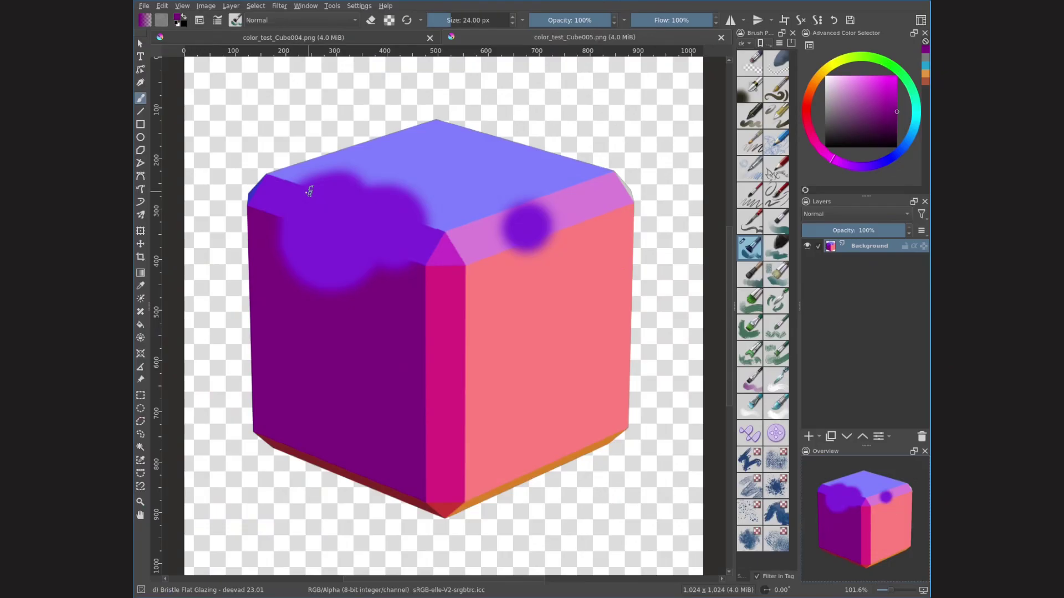
Paint a dark purple stroke across the top edge and smear pink over it with a bristle brush
left_click_drag(276, 226, 417, 267)
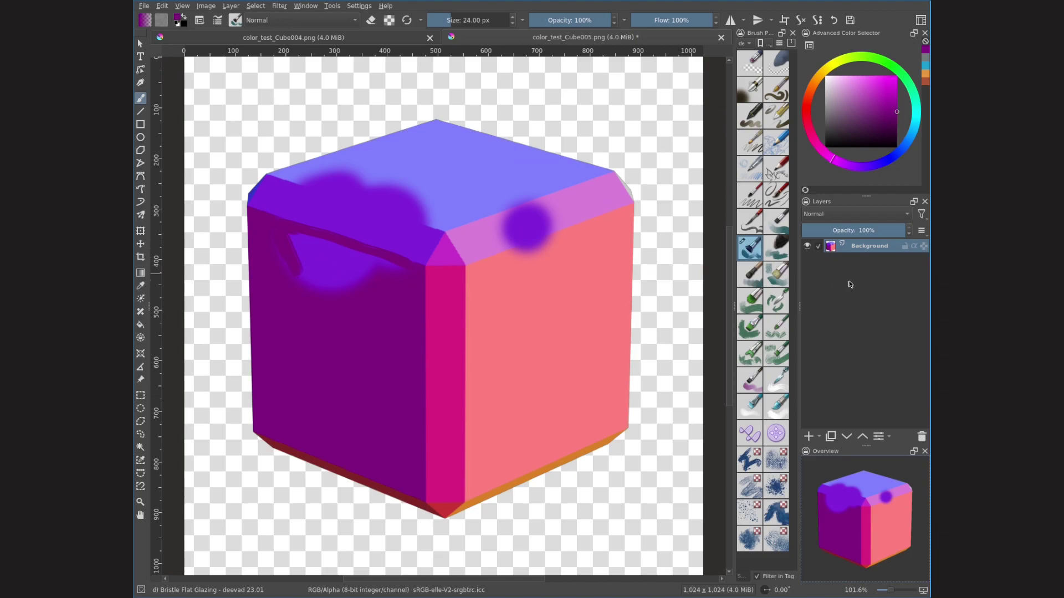
left_click(756, 308)
mouse_move(325, 274)
left_mouse_down()
mouse_move(351, 291)
mouse_move(284, 244)
mouse_move(398, 275)
mouse_move(294, 240)
mouse_move(390, 274)
mouse_move(284, 270)
mouse_move(323, 290)
left_mouse_up()
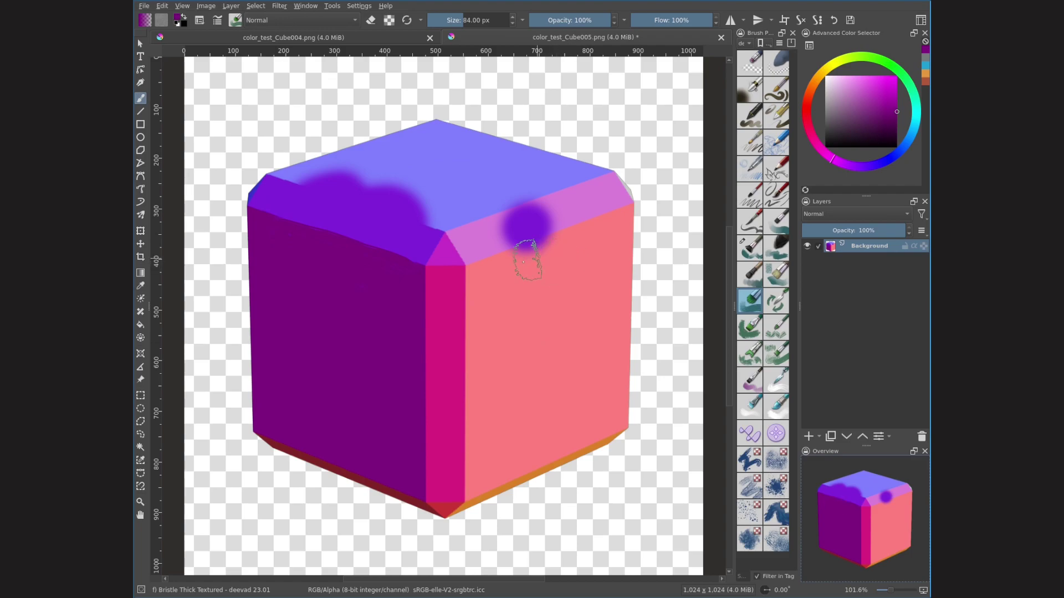
left_click(523, 262, "ctrl")
mouse_move(515, 248)
left_mouse_down()
mouse_move(554, 250)
mouse_move(526, 221)
mouse_move(554, 206)
left_mouse_up()
Repaint the top face blue-violet and the bevel edges pink-magenta over the purple blobs
left_click(486, 236, "ctrl")
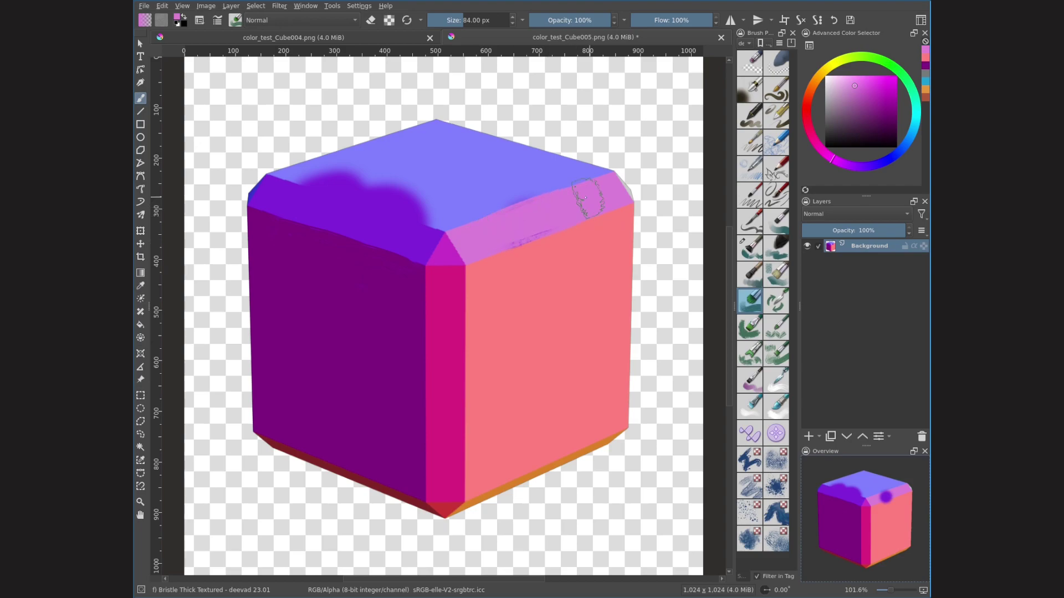
left_click(512, 195, "ctrl")
mouse_move(360, 171)
left_mouse_down()
mouse_move(329, 182)
mouse_move(382, 200)
mouse_move(294, 168)
mouse_move(444, 214)
mouse_move(341, 181)
mouse_move(430, 201)
left_mouse_up()
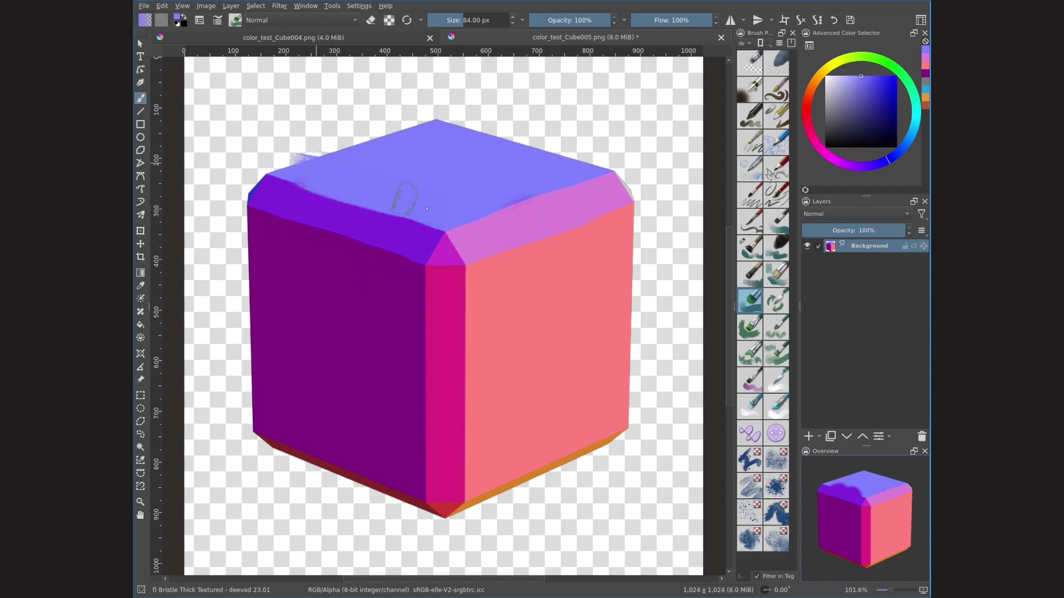
left_click(453, 245, "ctrl")
left_click_drag(428, 247, 536, 221)
mouse_move(458, 244)
left_mouse_down()
mouse_move(411, 237)
mouse_move(446, 244)
left_mouse_up()
left_click(382, 236, "ctrl")
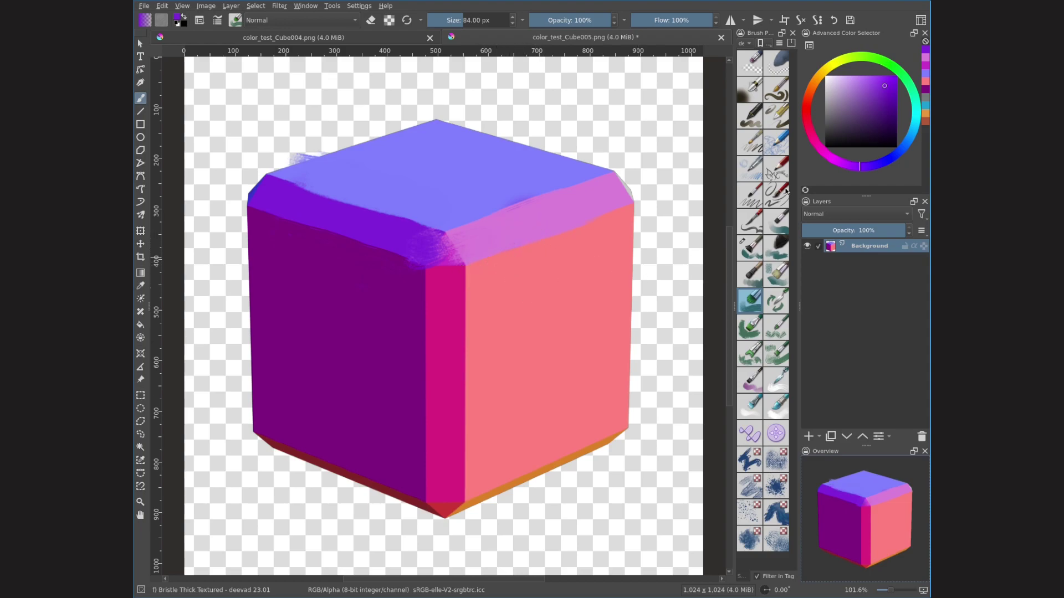
Streak the bevel edges with the Blender Rake Smudge brush and save the image as PNG
left_click(767, 370)
mouse_move(435, 244)
left_mouse_down()
mouse_move(439, 231)
mouse_move(458, 276)
mouse_move(423, 458)
left_mouse_up()
mouse_move(479, 307)
left_mouse_down()
mouse_move(457, 295)
mouse_move(462, 439)
mouse_move(475, 463)
mouse_move(459, 492)
left_mouse_up()
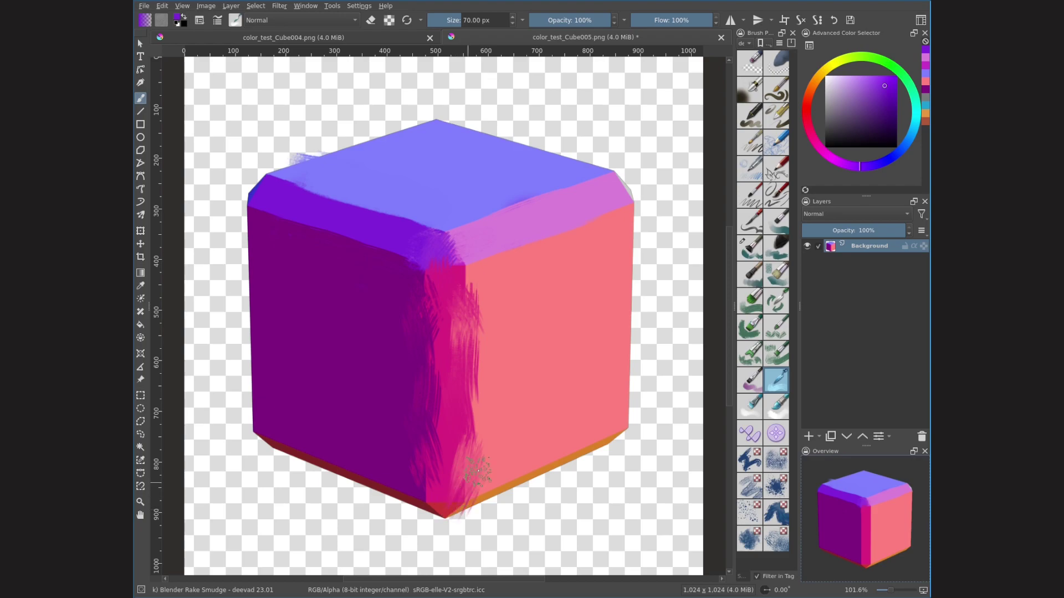
mouse_move(283, 192)
left_mouse_down()
mouse_move(365, 172)
mouse_move(323, 187)
mouse_move(359, 175)
mouse_move(341, 209)
mouse_move(308, 206)
mouse_move(323, 193)
mouse_move(398, 196)
left_mouse_up()
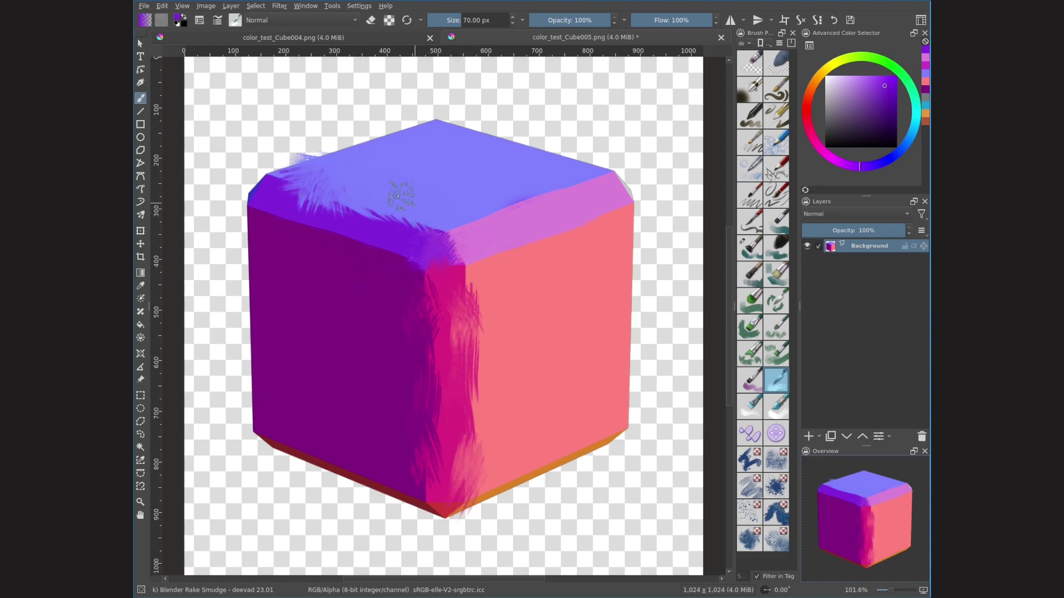
left_click_drag(521, 204, 500, 198)
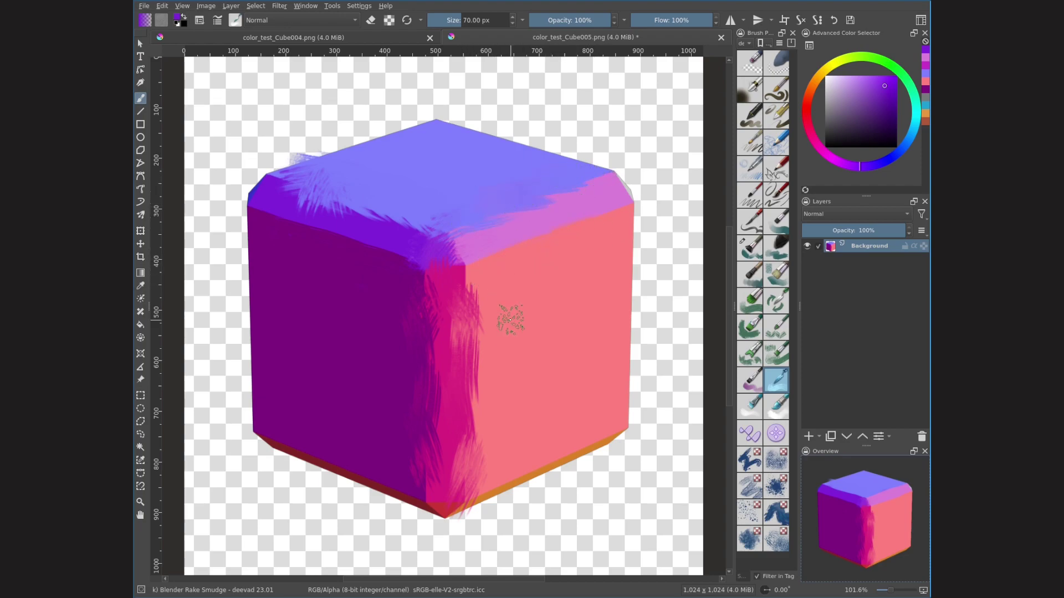
key("ctrl+s")
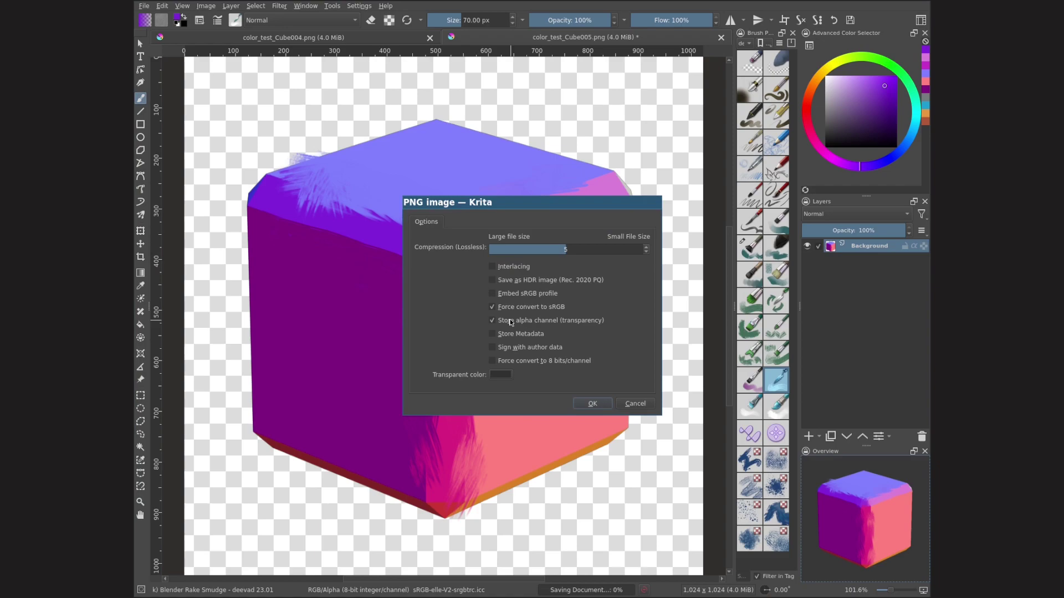
key("Return")
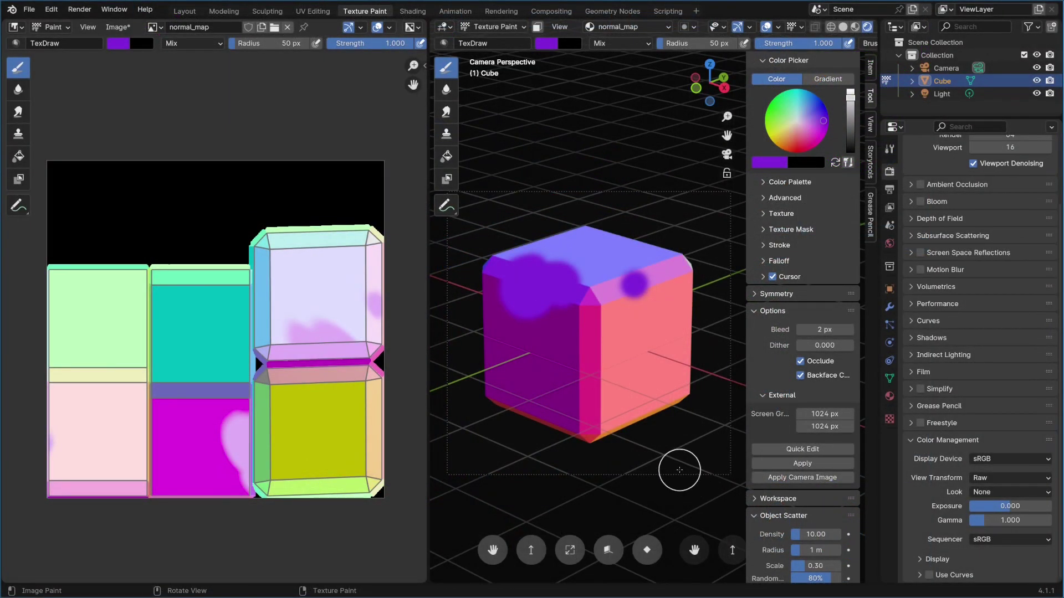
Apply the Krita strokes back onto the cube, inspect the projection, and return to the Shading workspace
left_click(808, 464)
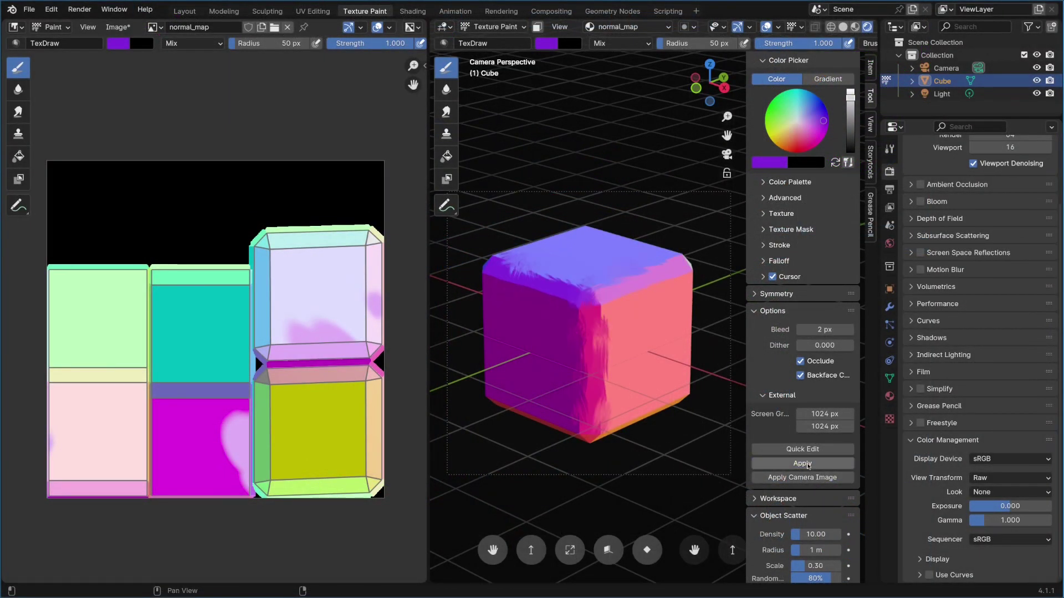
middle_click_drag(665, 332, 693, 328)
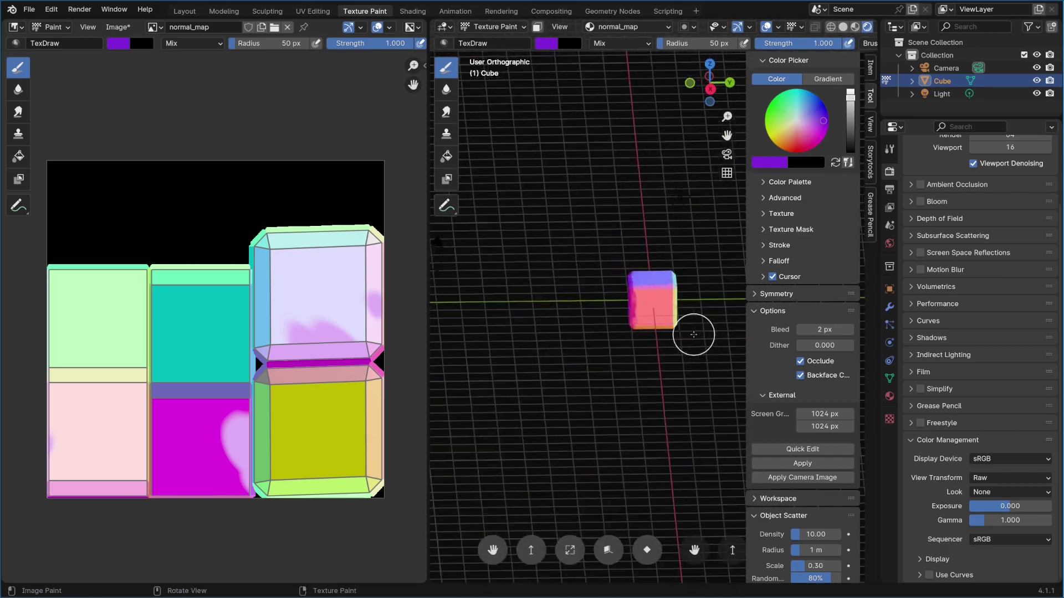
scroll(617, 319, "up", 3)
middle_click_drag(617, 319, 537, 360)
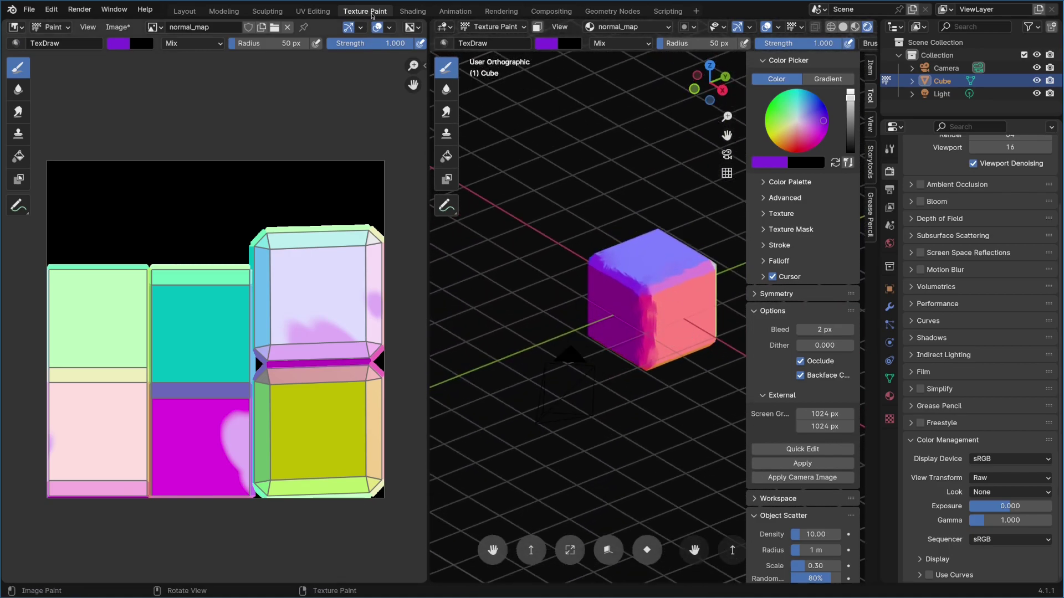
left_click(412, 11)
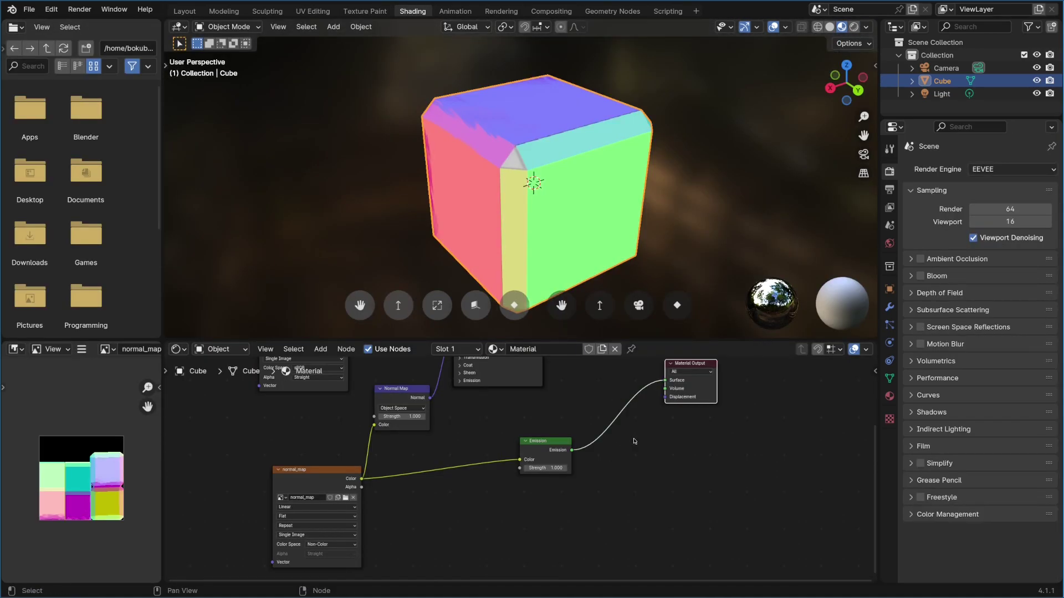
Connect Principled BSDF's BSDF output to Material Output Surface and inspect the now-white cube
middle_click_drag(634, 442, 587, 559)
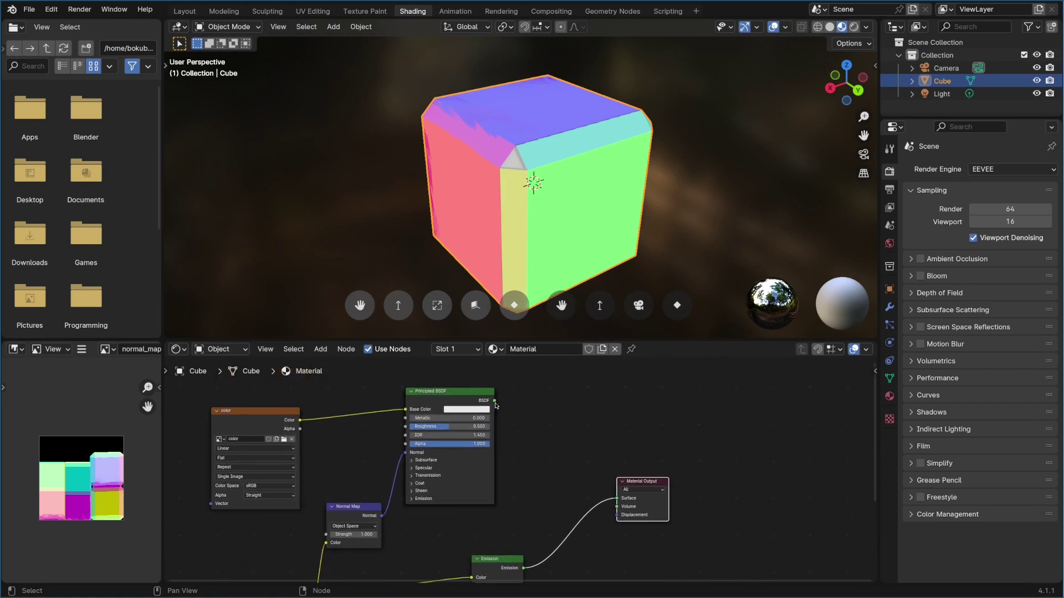
left_click_drag(495, 401, 617, 498)
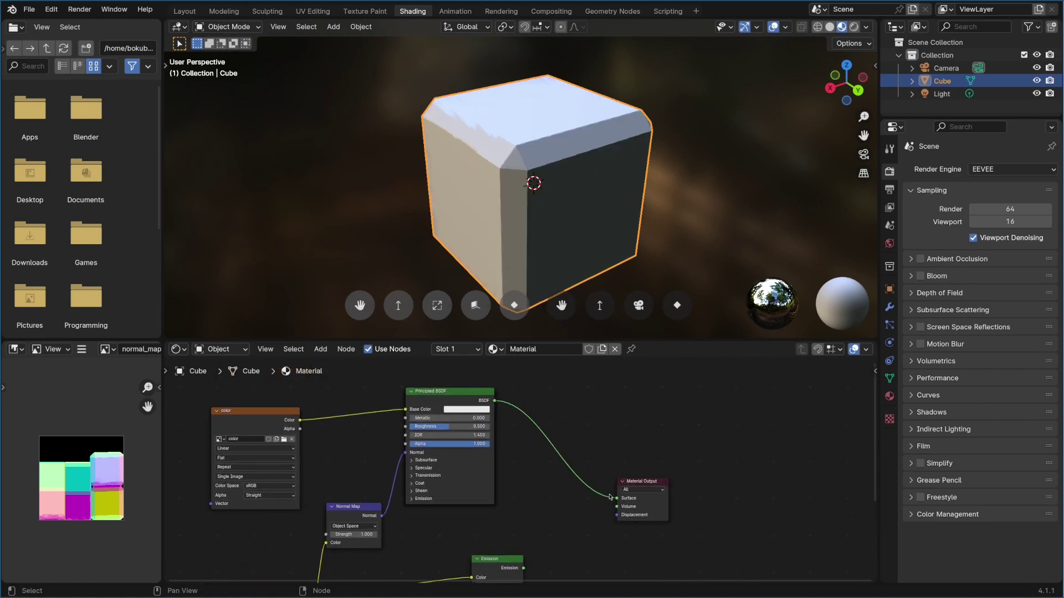
middle_click_drag(476, 212, 651, 179)
middle_click_drag(566, 169, 596, 197)
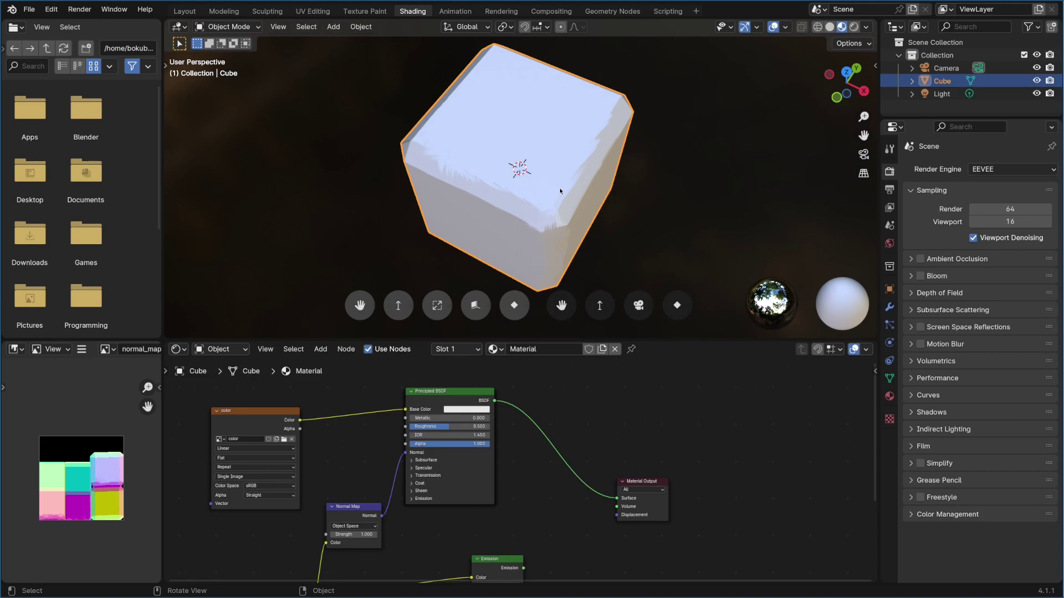
Rotate the viewport HDRI lighting to 27.3° and save color_test.blend
left_click(866, 27)
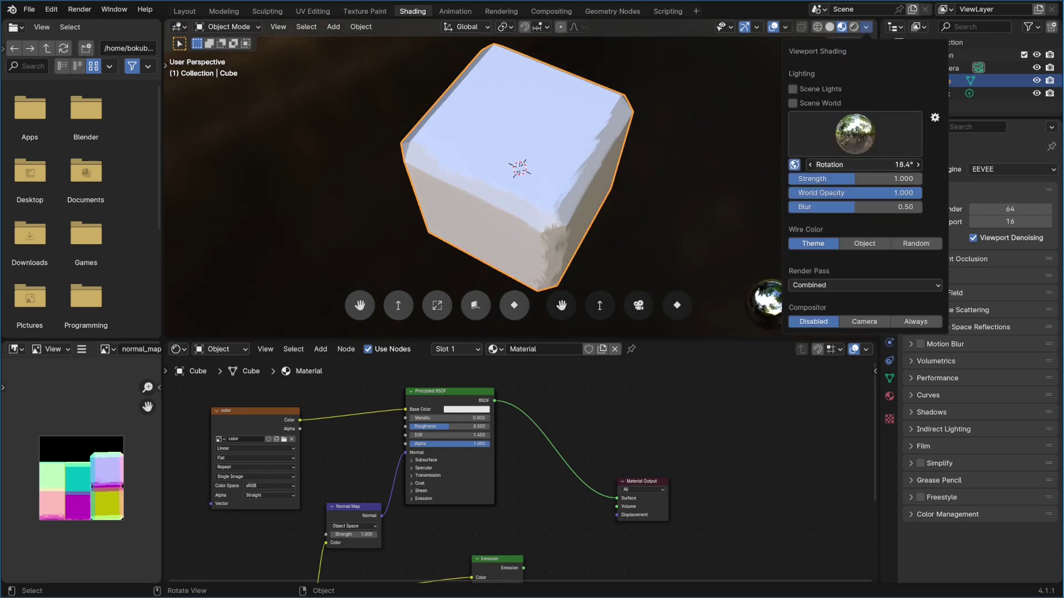
mouse_move(865, 164)
left_mouse_down()
mouse_move(980, 165)
mouse_move(798, 164)
mouse_move(865, 165)
left_mouse_up()
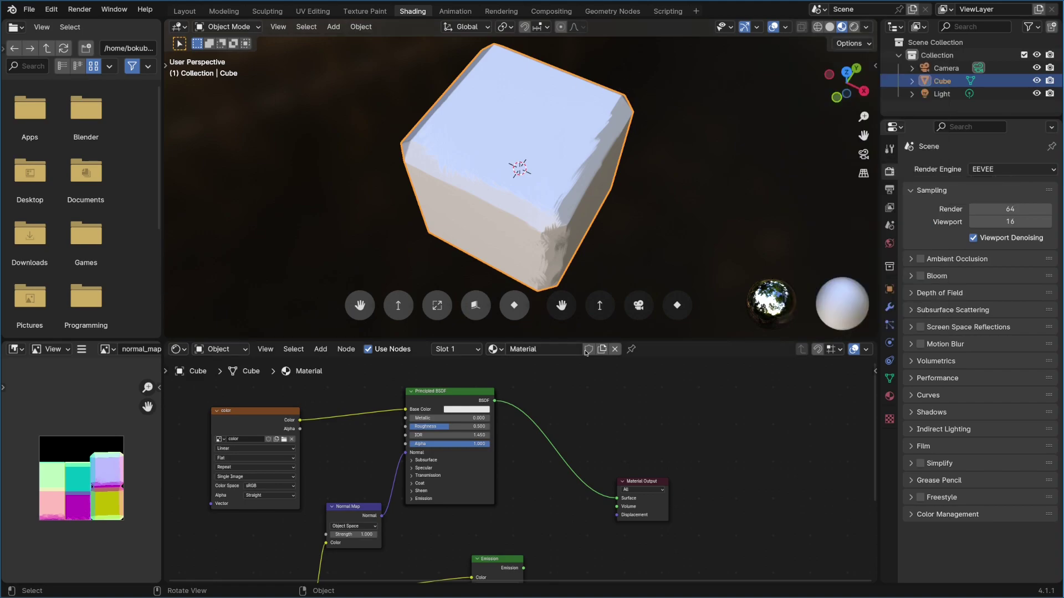
key("ctrl+s")
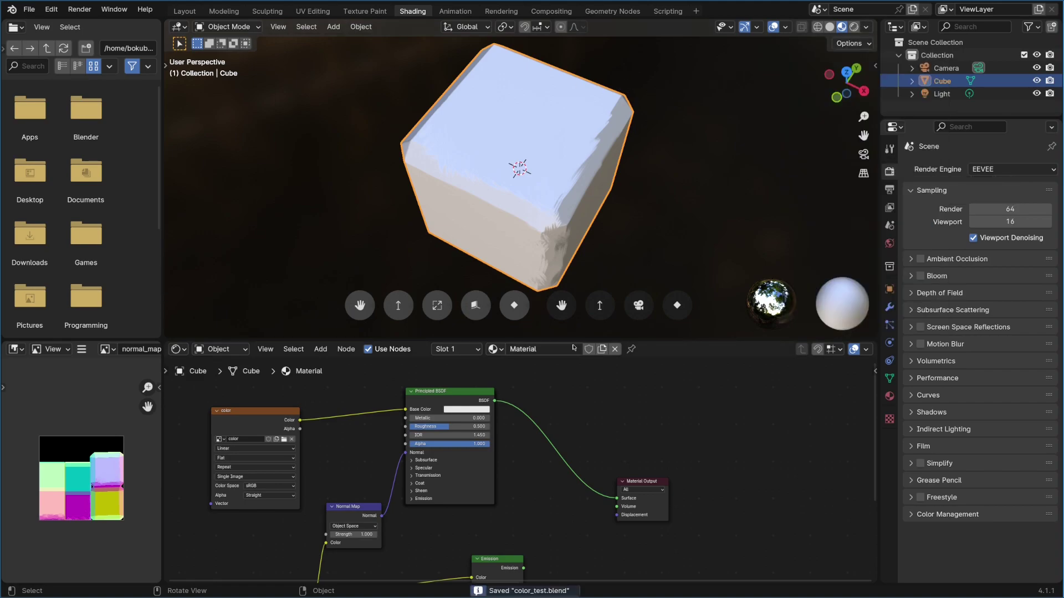
Reload normal_map in Texture Paint so it reverts to black with white UV outlines
left_click(360, 11)
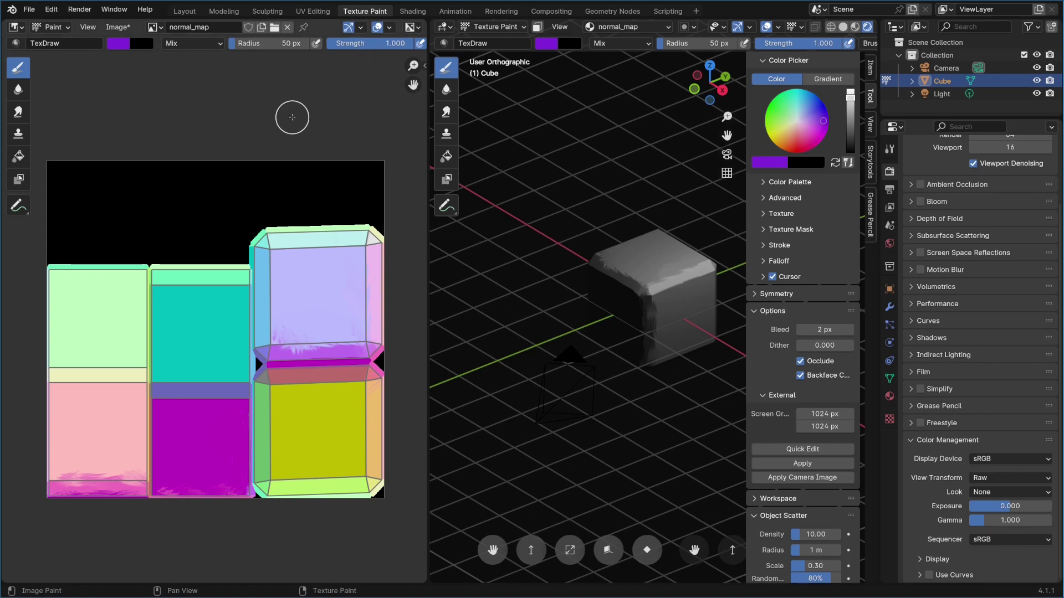
key("alt+r")
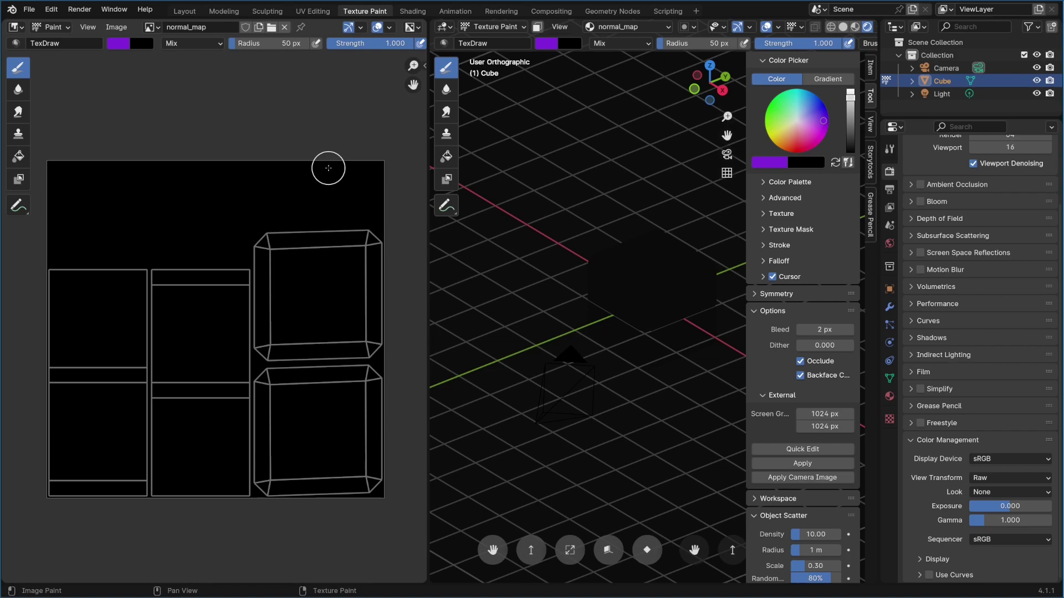
scroll(328, 168, "up", 3)
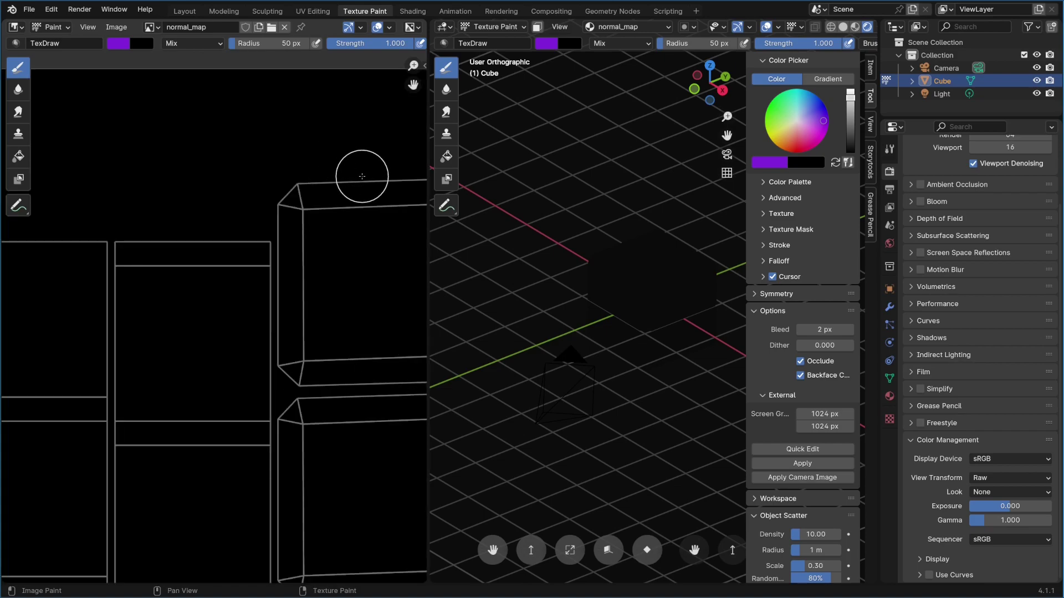
scroll(358, 177, "down", 3)
scroll(357, 183, "up", 1)
scroll(333, 189, "up", 2)
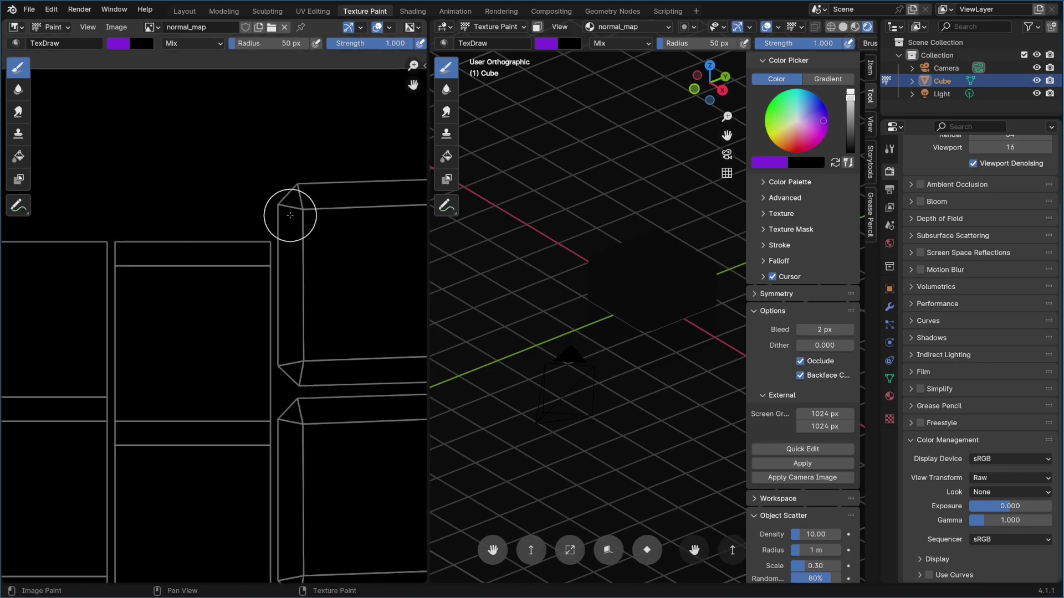
scroll(282, 215, "down", 4)
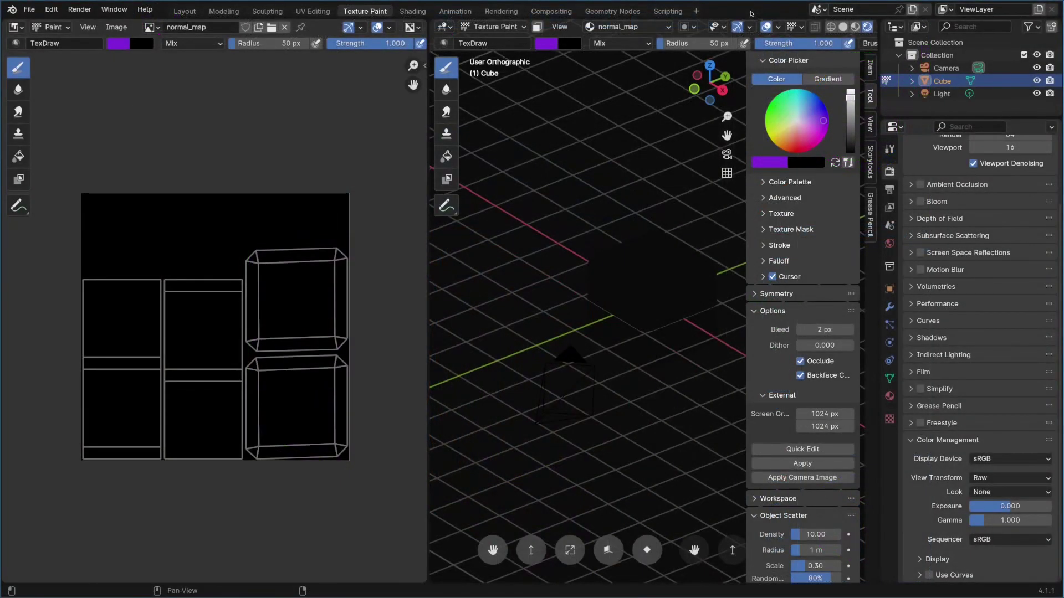
Apply the external edit to the cube, check its grey painterly shading, and save normal_map.png
left_click(802, 464)
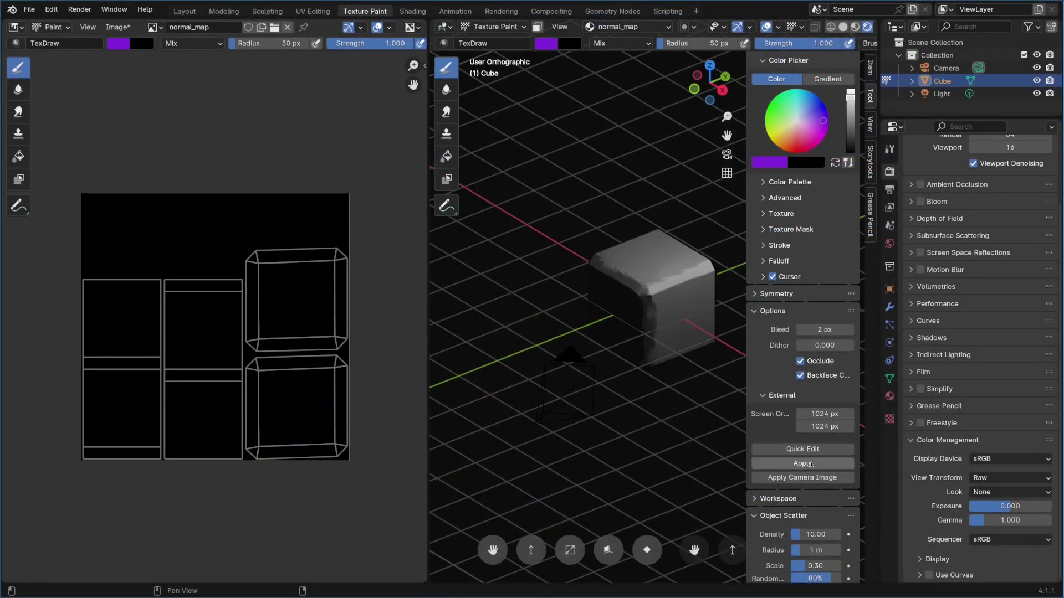
middle_click_drag(682, 361, 487, 306)
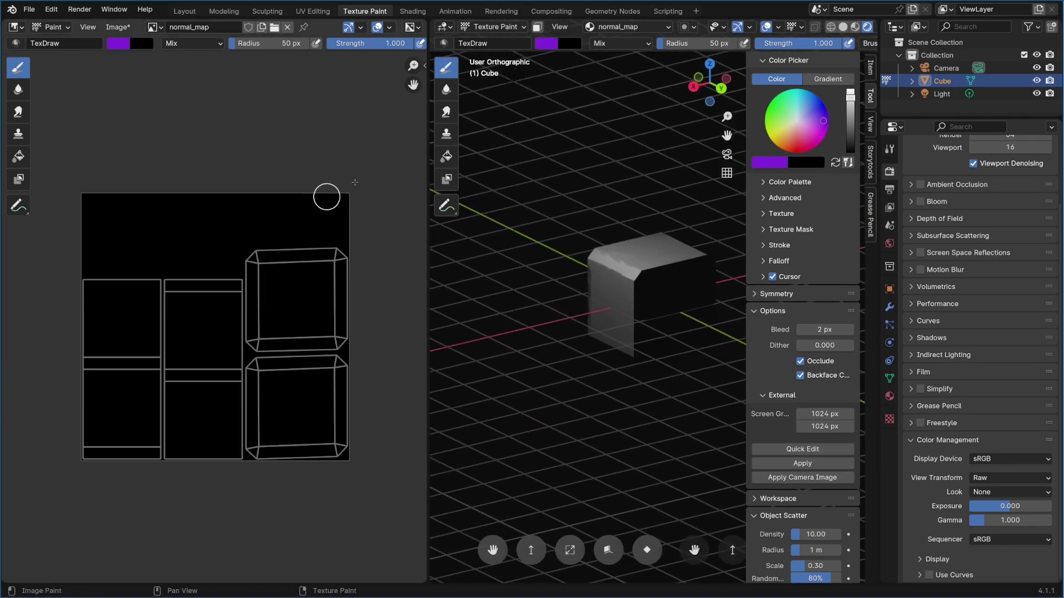
middle_click_drag(602, 292, 636, 297)
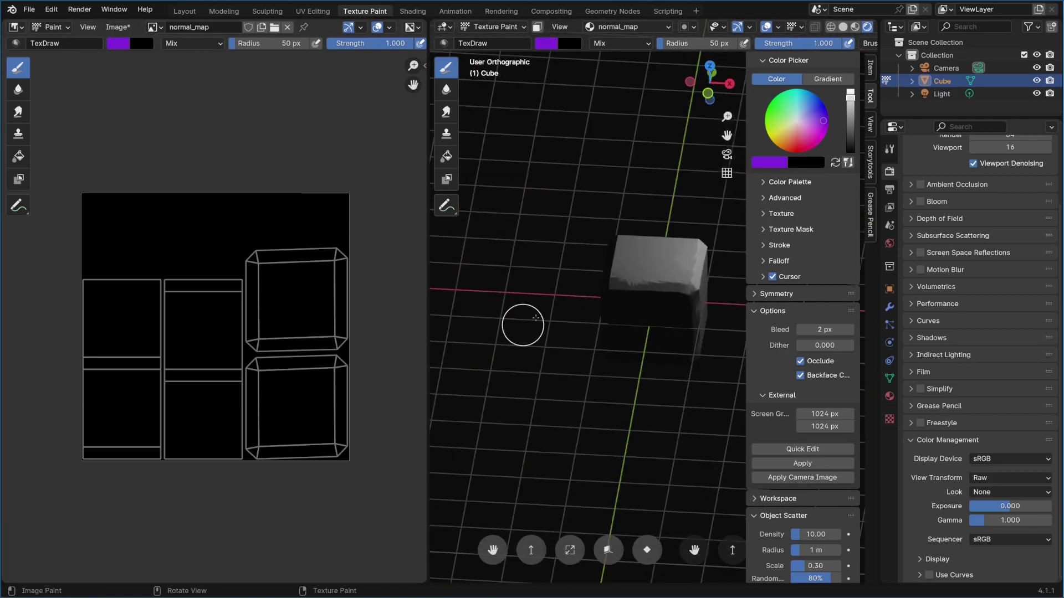
middle_click_drag(522, 320, 513, 275)
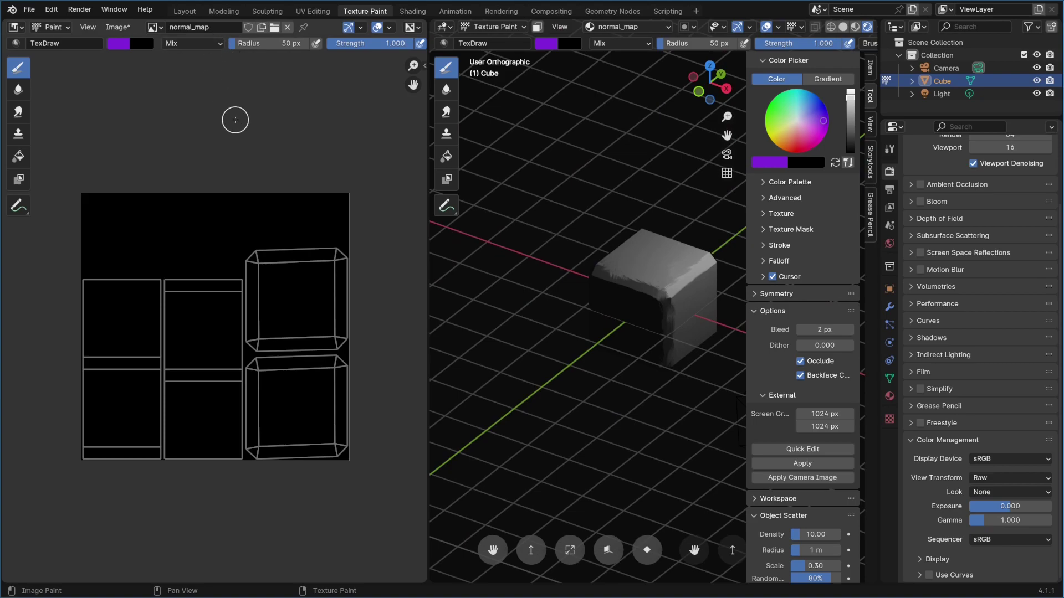
key("alt+s")
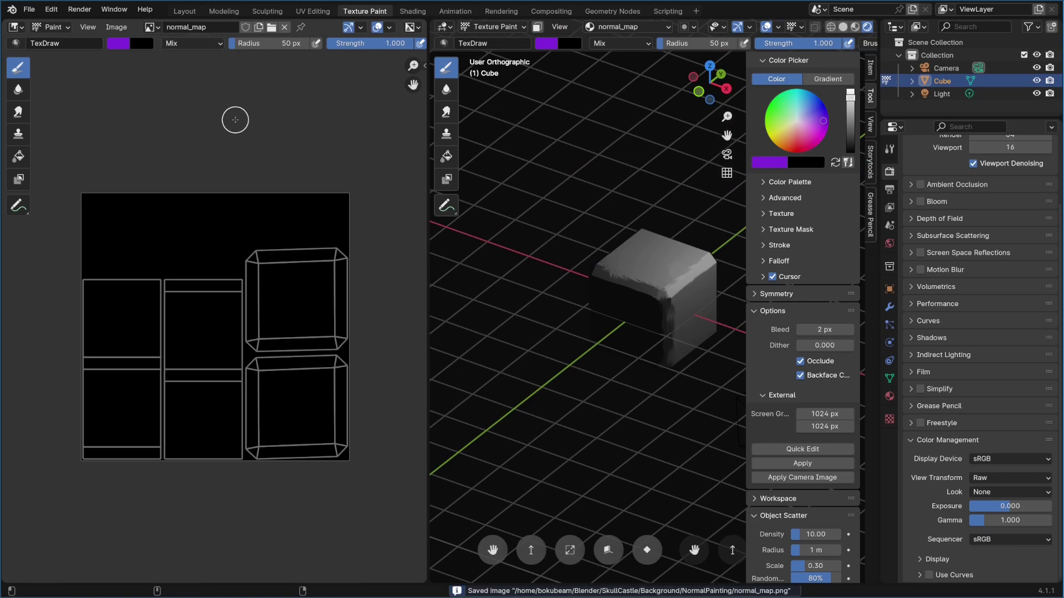